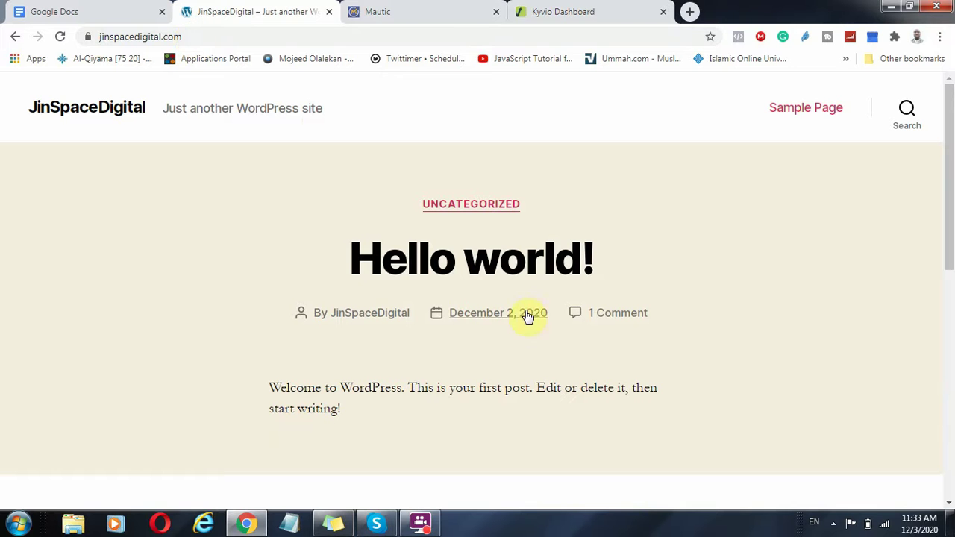
{"action": "left_click", "coordinate": [464, 7]}
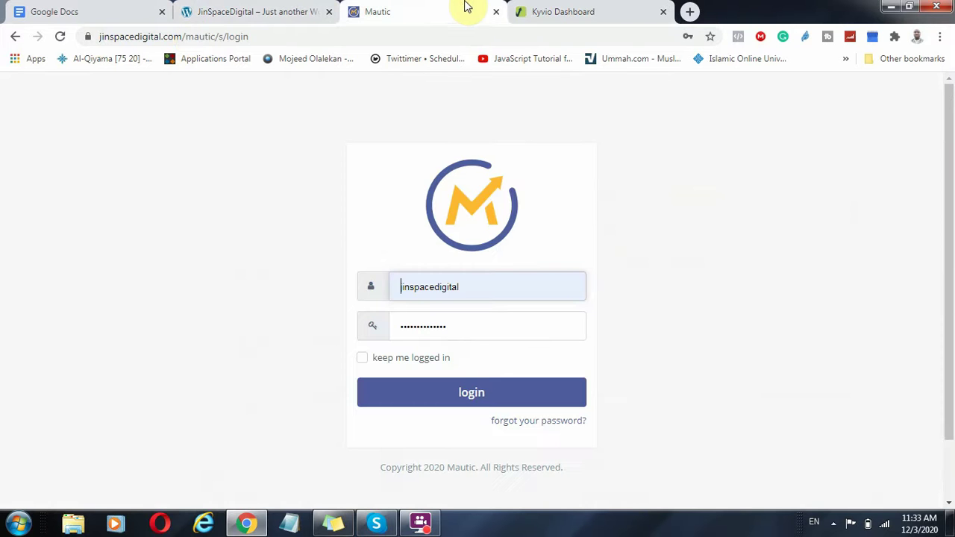
{"action": "left_click", "coordinate": [605, 7]}
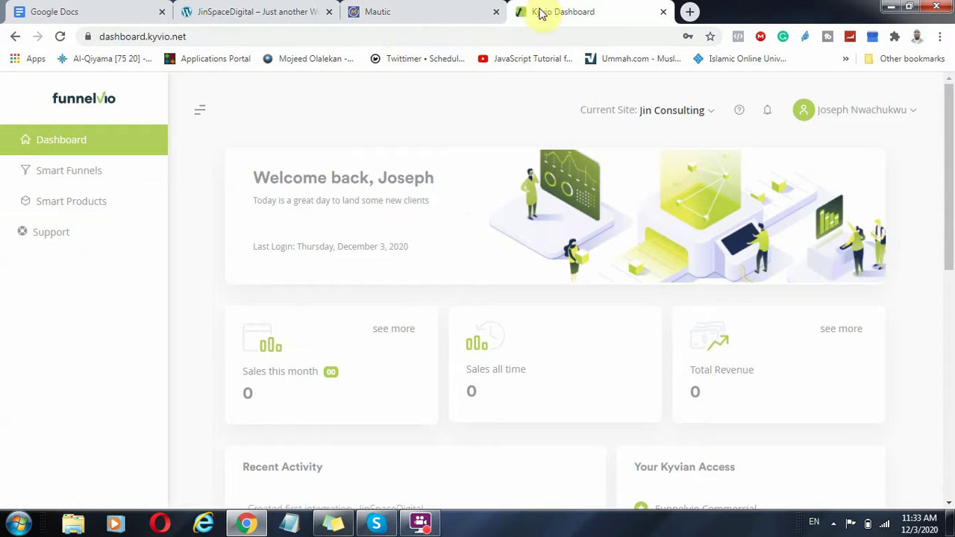
{"action": "left_click", "coordinate": [430, 6]}
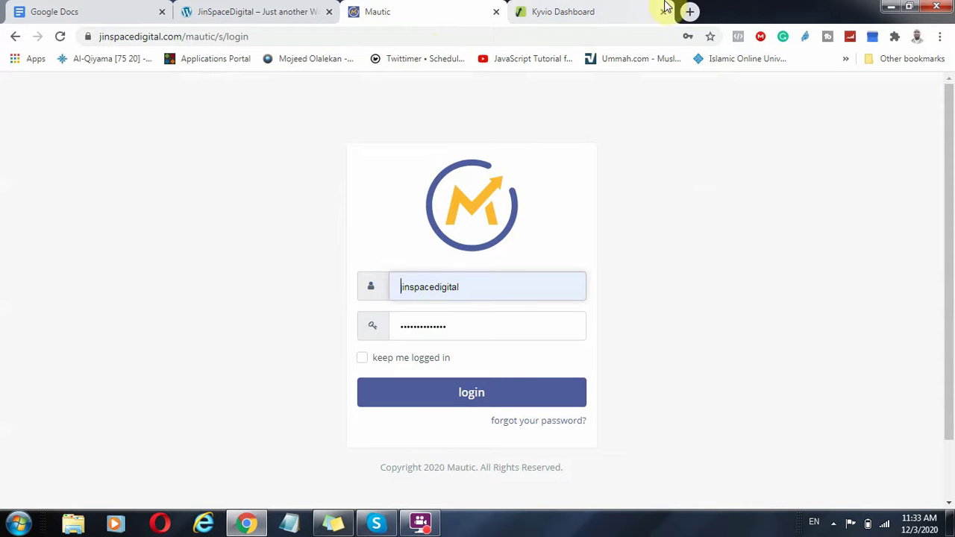
{"action": "left_click", "coordinate": [603, 9]}
{"action": "left_click", "coordinate": [485, 9]}
{"action": "left_click", "coordinate": [586, 17]}
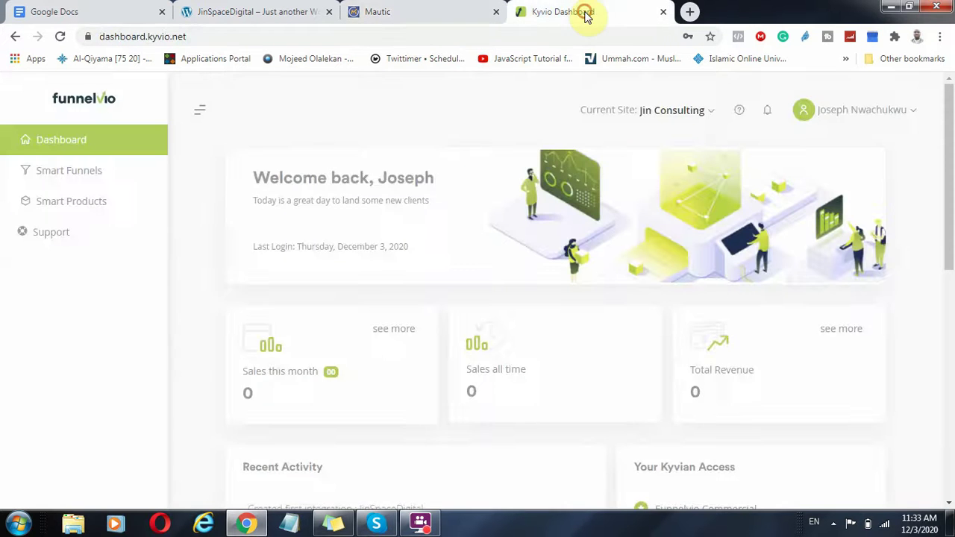
{"action": "left_click", "coordinate": [459, 17]}
{"action": "left_click", "coordinate": [580, 11]}
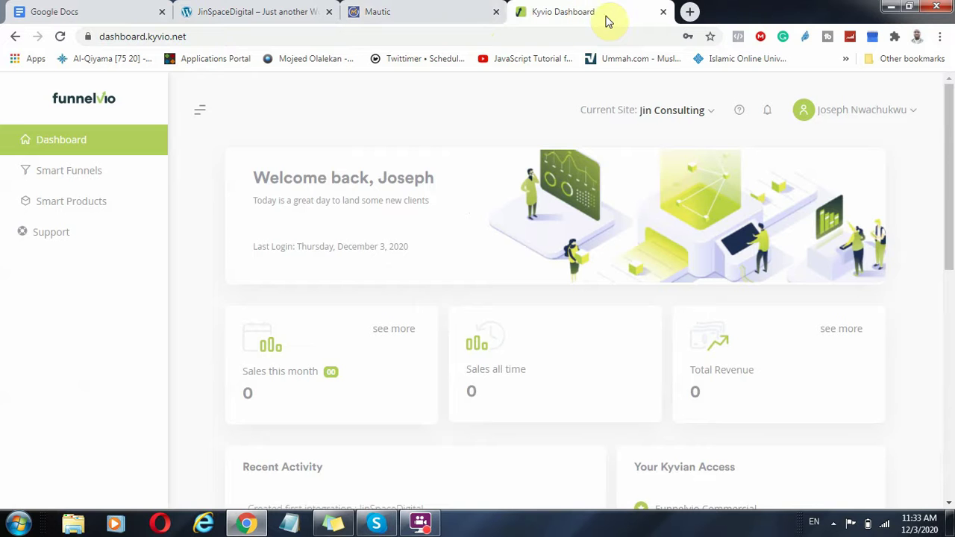
- Switch to the Mautic login page and log in with the prefilled credentials
{"action": "left_click", "coordinate": [450, 17]}
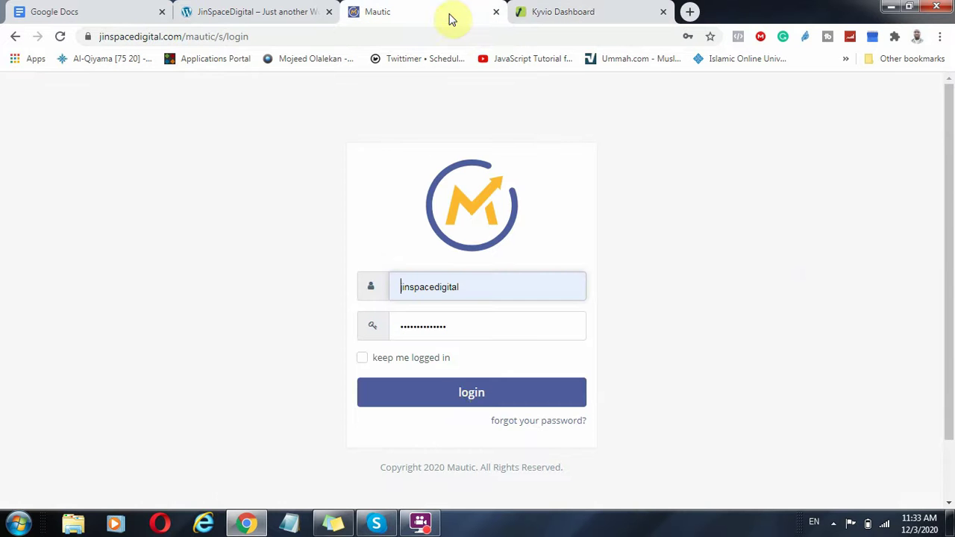
{"action": "left_click", "coordinate": [453, 393]}
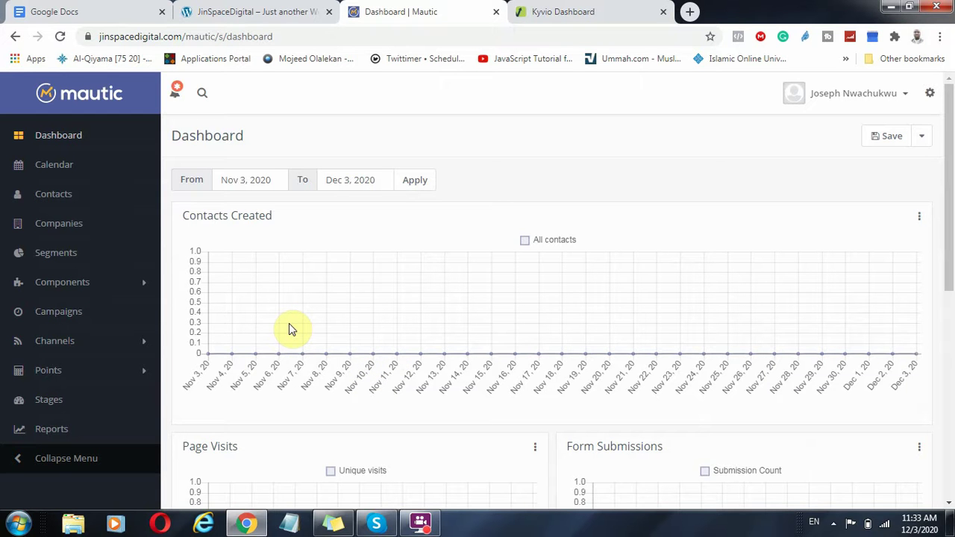
{"action": "left_click", "coordinate": [137, 344]}
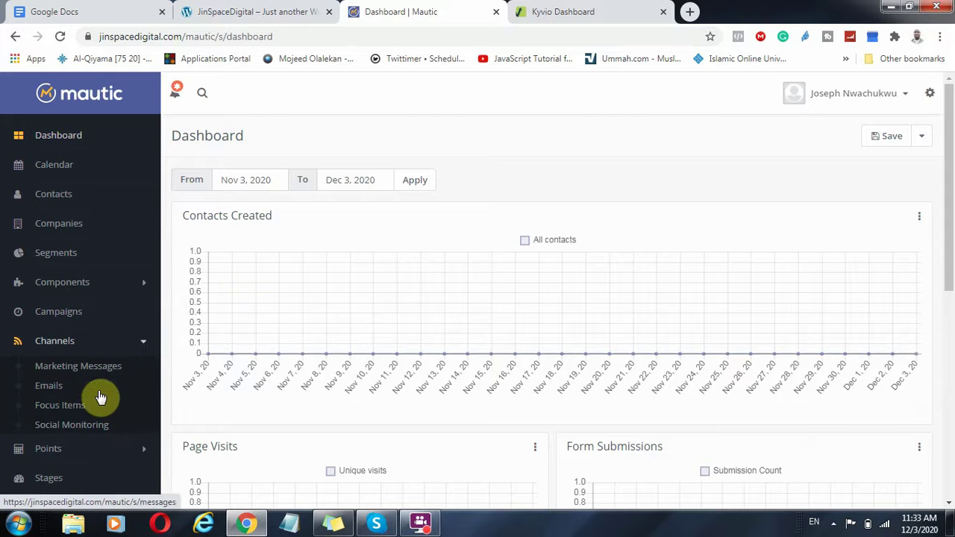
{"action": "left_click", "coordinate": [144, 283]}
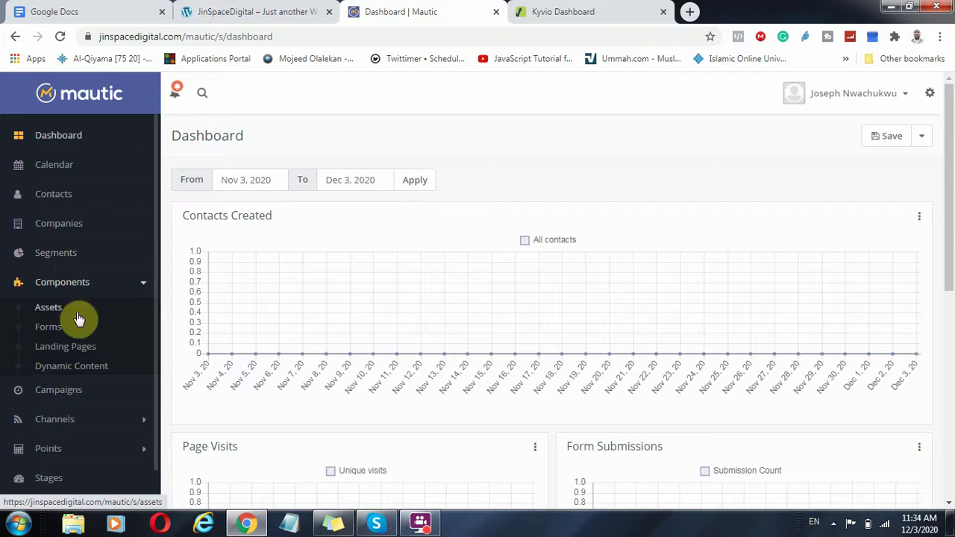
{"action": "scroll", "coordinate": [43, 245], "scroll_direction": "down", "scroll_amount": 1}
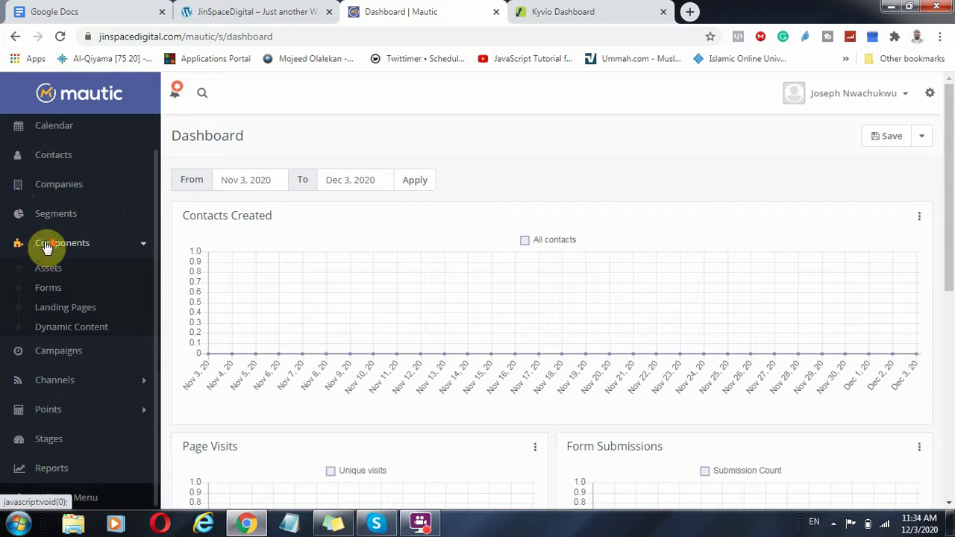
{"action": "left_click", "coordinate": [127, 378]}
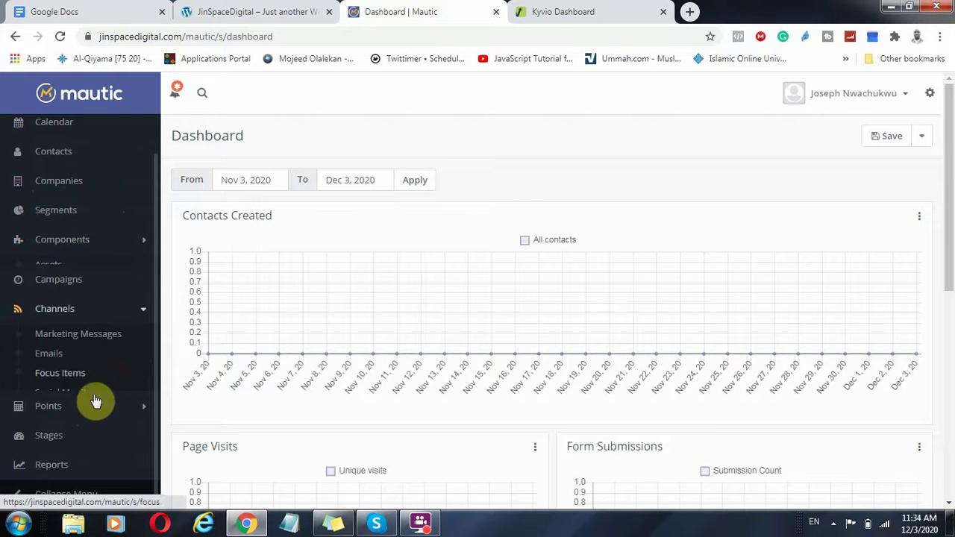
{"action": "left_click", "coordinate": [137, 408]}
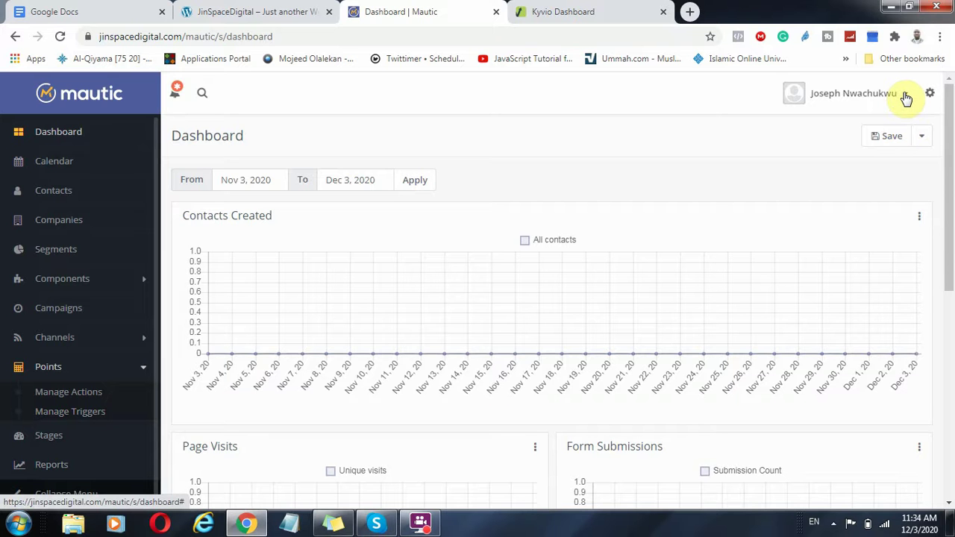
- Open the Mautic configuration and review the System Settings from beginning to end
{"action": "left_click", "coordinate": [928, 94]}
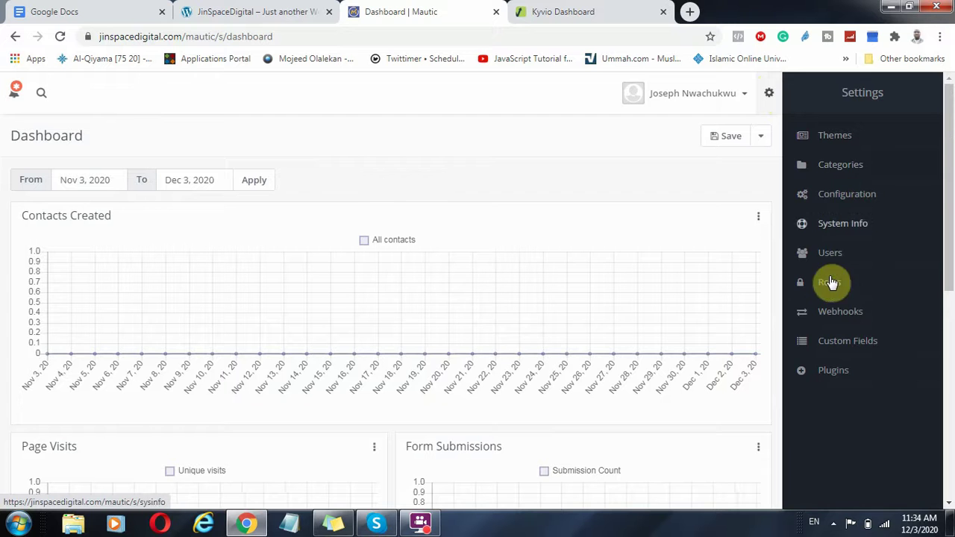
{"action": "left_click", "coordinate": [847, 195]}
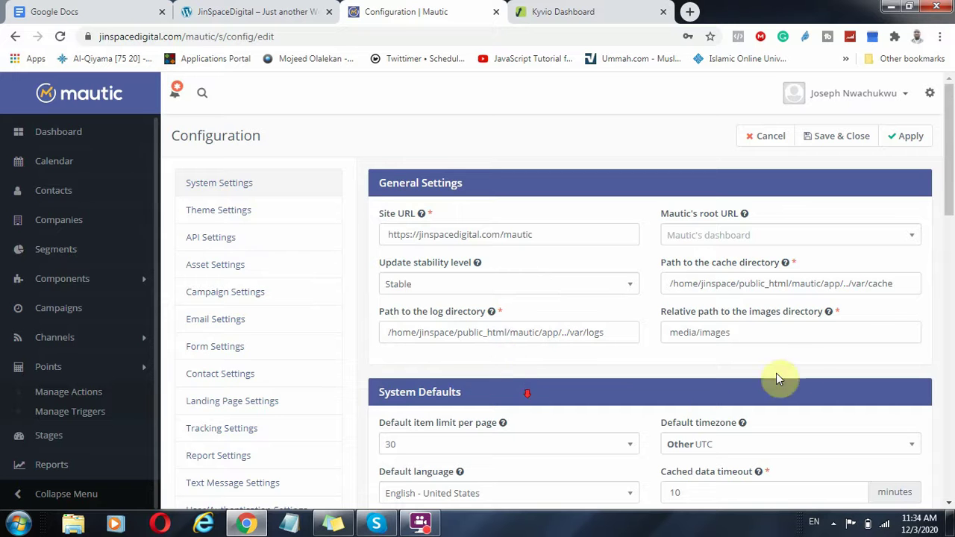
{"action": "left_click_drag", "start_coordinate": [948, 150], "coordinate": [953, 460]}
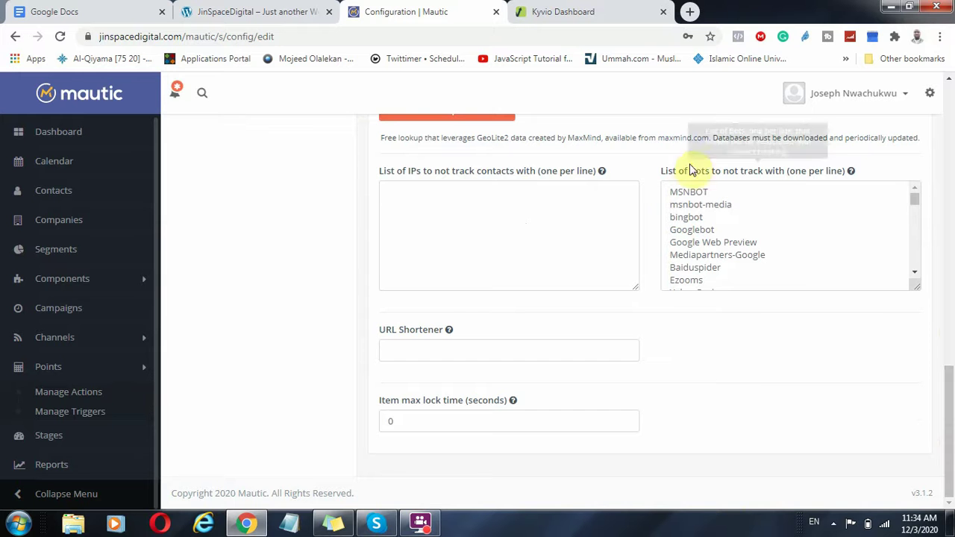
{"action": "left_click_drag", "start_coordinate": [946, 448], "coordinate": [952, 158]}
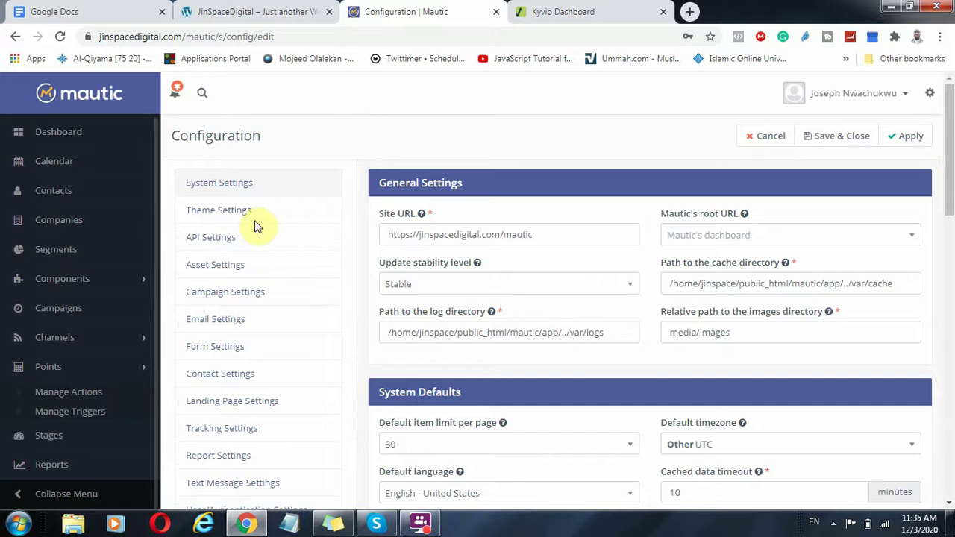
- Review the theme, API, asset and campaign settings in the configuration
{"action": "left_click", "coordinate": [233, 211]}
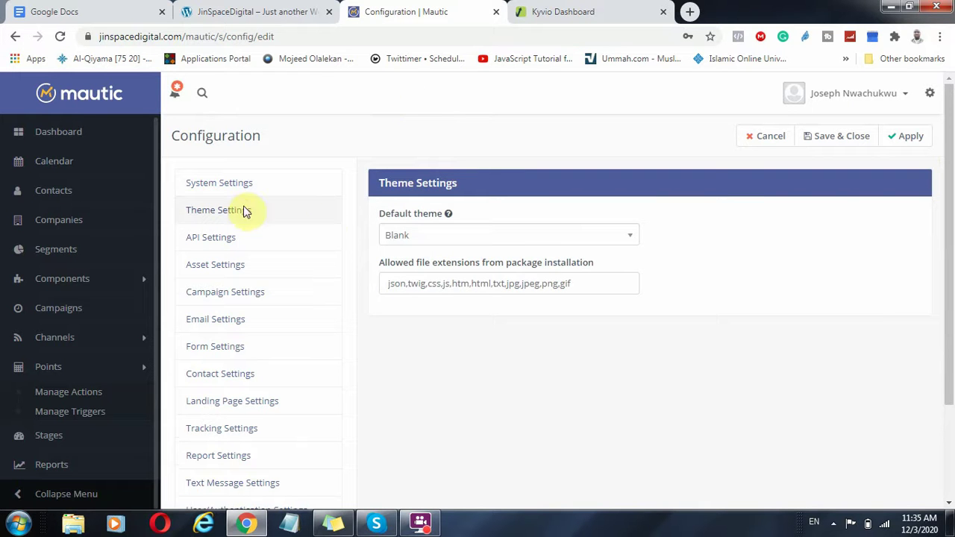
{"action": "left_click", "coordinate": [220, 237]}
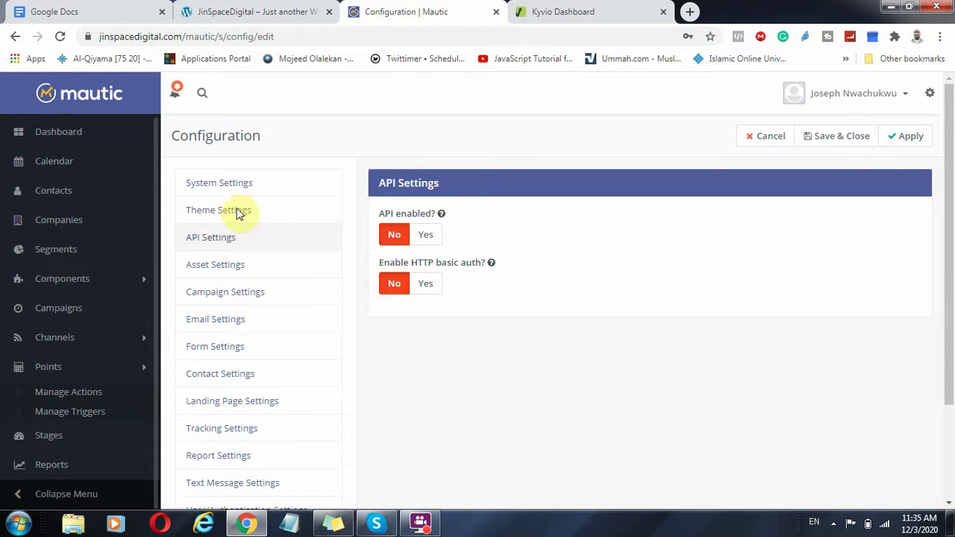
{"action": "left_click", "coordinate": [227, 265]}
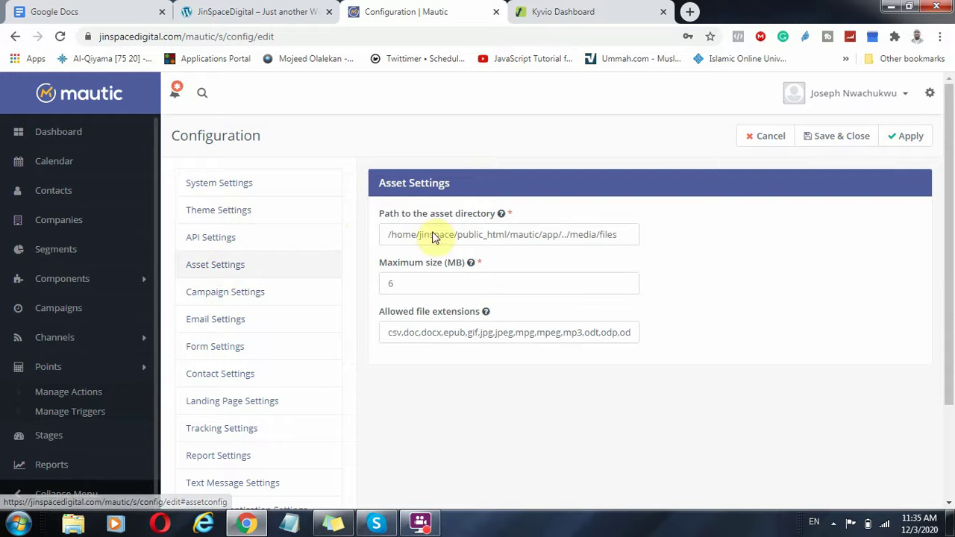
{"action": "left_click", "coordinate": [235, 294]}
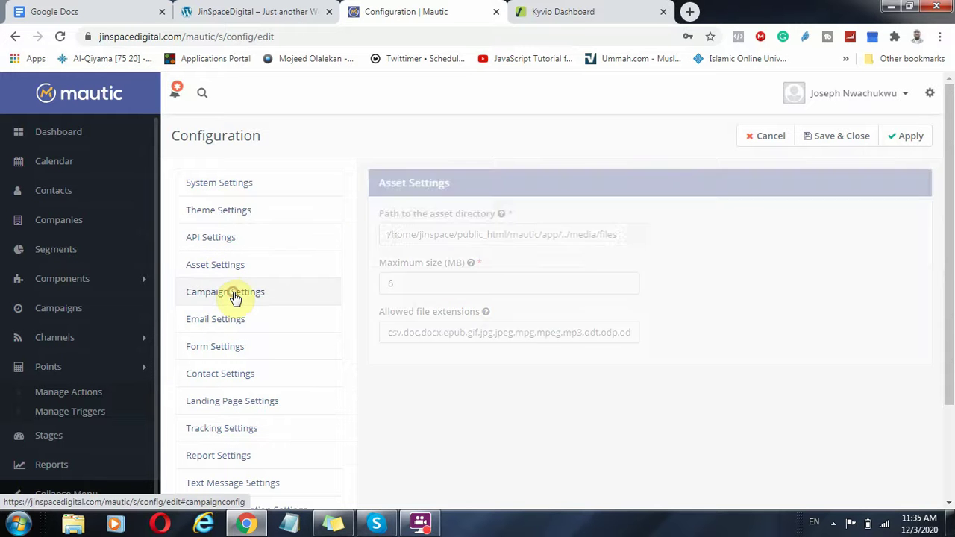
{"action": "left_click", "coordinate": [220, 319]}
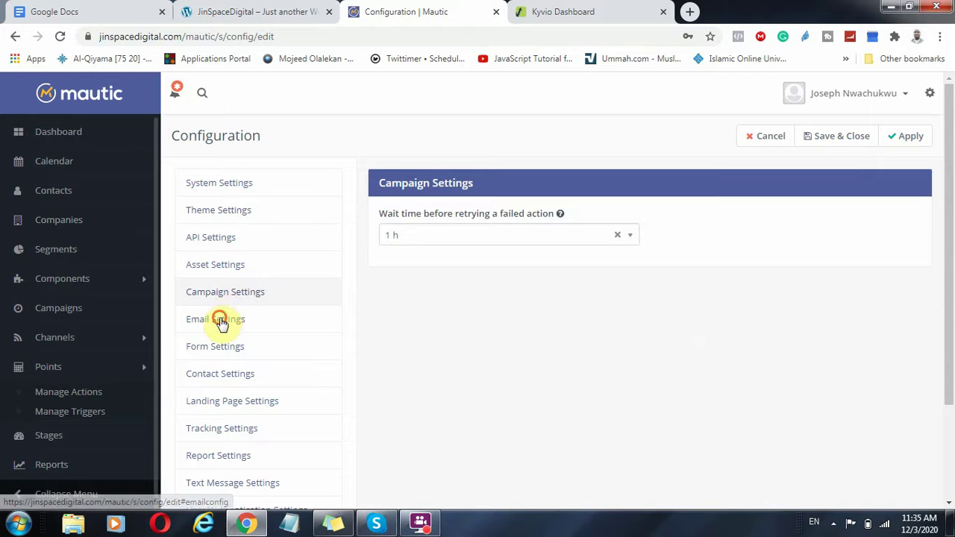
{"action": "left_click", "coordinate": [222, 296]}
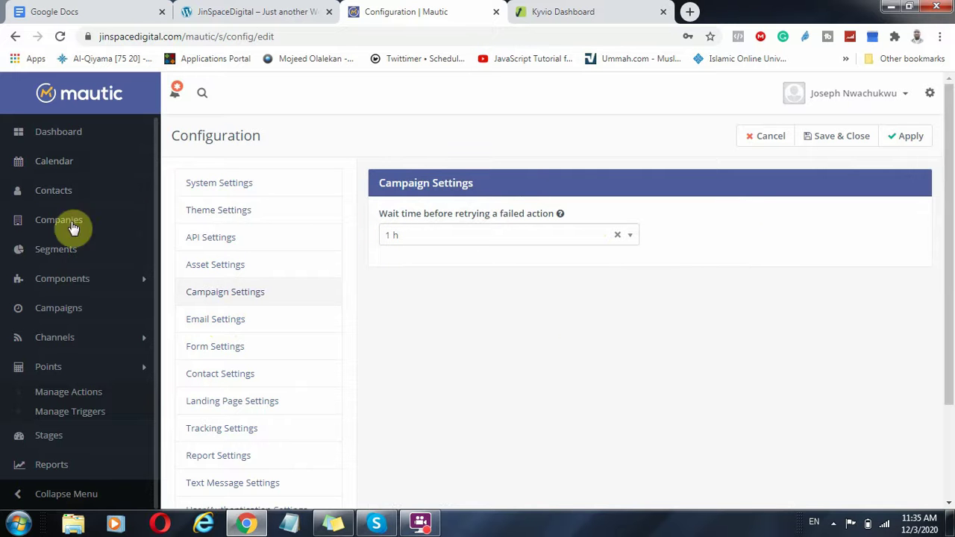
- Open the Email Settings and test the connection to the outgoing SMTP server
{"action": "left_click", "coordinate": [226, 322]}
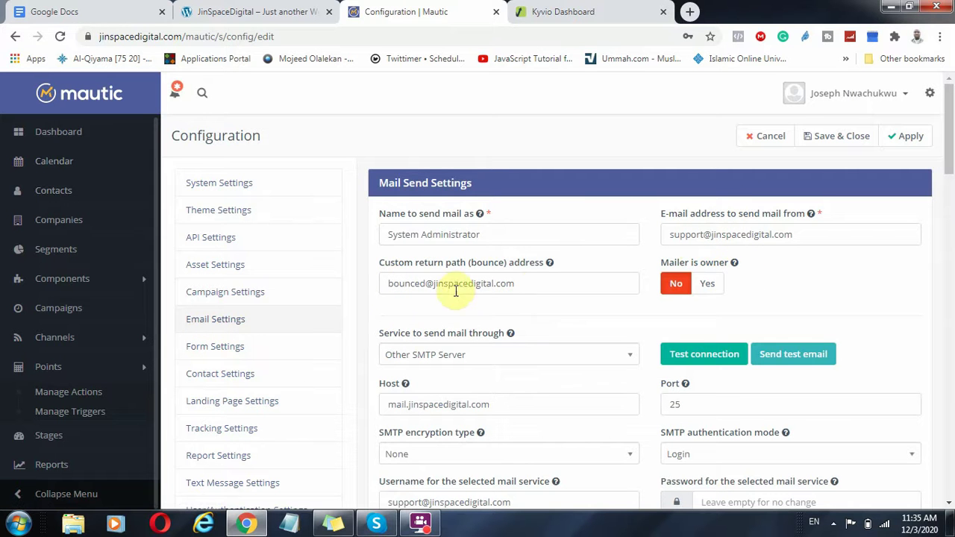
{"action": "left_click", "coordinate": [709, 367]}
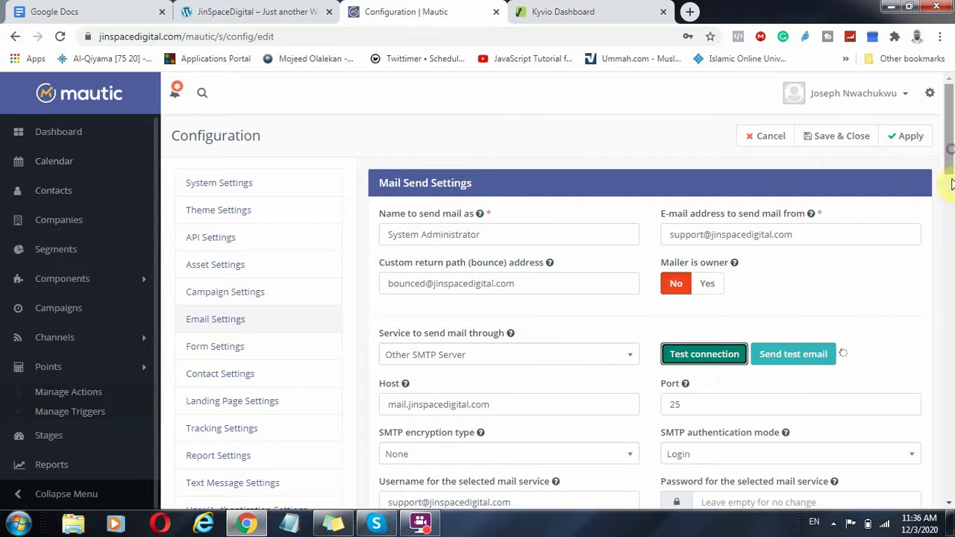
{"action": "left_click_drag", "start_coordinate": [951, 183], "coordinate": [951, 193]}
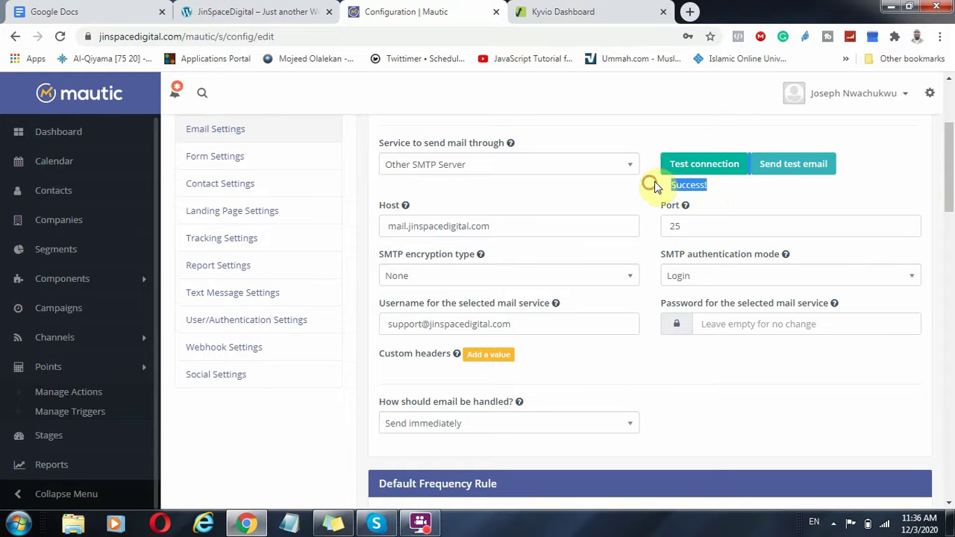
{"action": "left_click", "coordinate": [874, 164]}
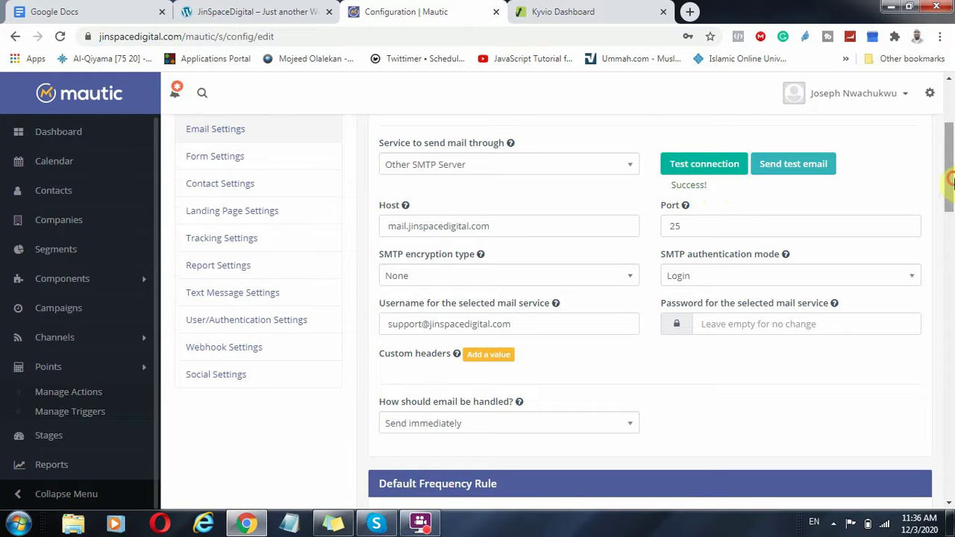
- Set Mailer is owner to Yes in the Mail Send Settings
{"action": "left_click_drag", "start_coordinate": [951, 179], "coordinate": [953, 138]}
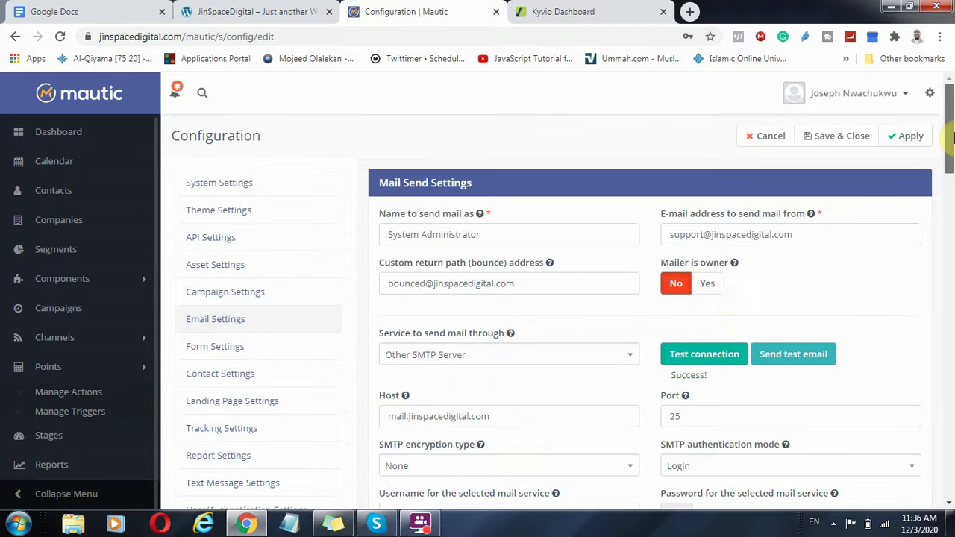
{"action": "left_click", "coordinate": [707, 283]}
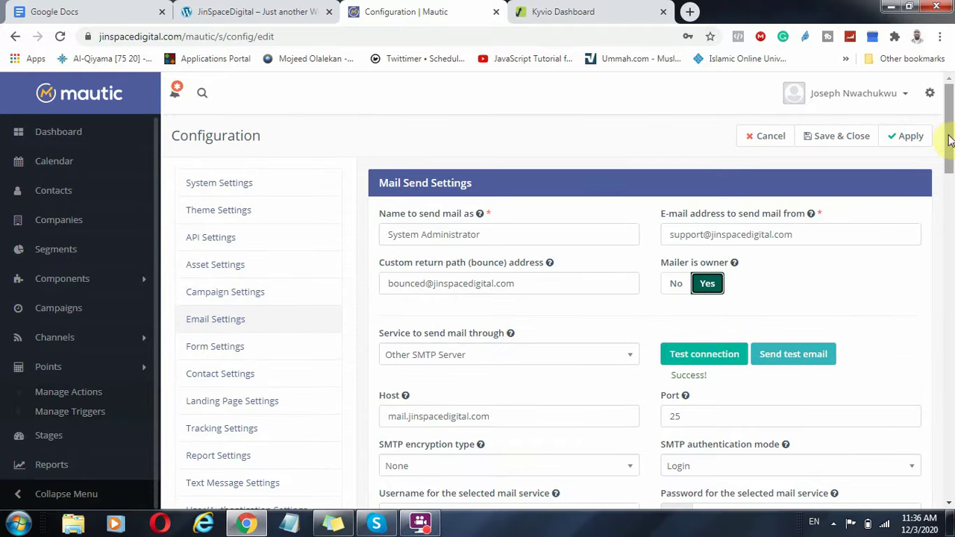
- Look through the Monitored Inbox Settings, including the folder choices for unsubscribe requests
{"action": "left_click_drag", "start_coordinate": [952, 134], "coordinate": [952, 280]}
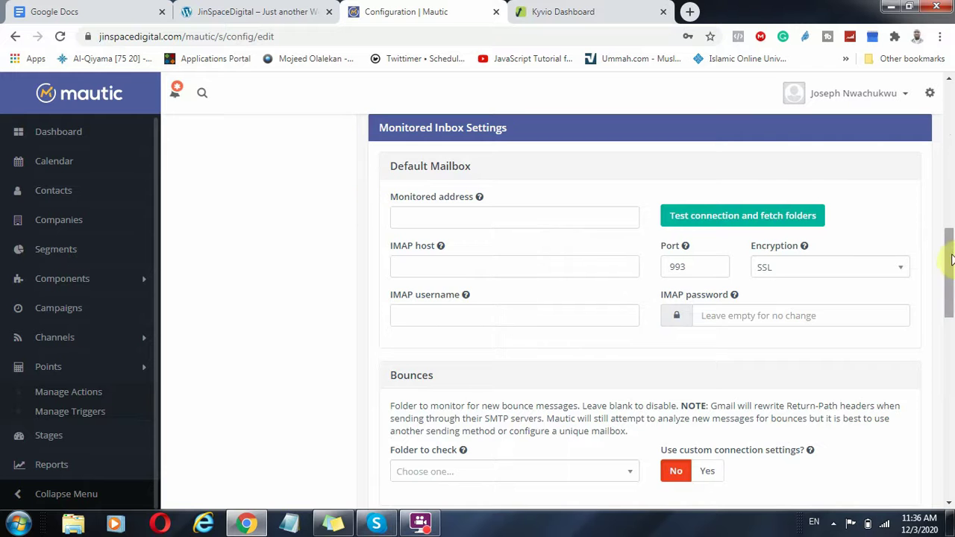
{"action": "left_click_drag", "start_coordinate": [948, 261], "coordinate": [952, 327]}
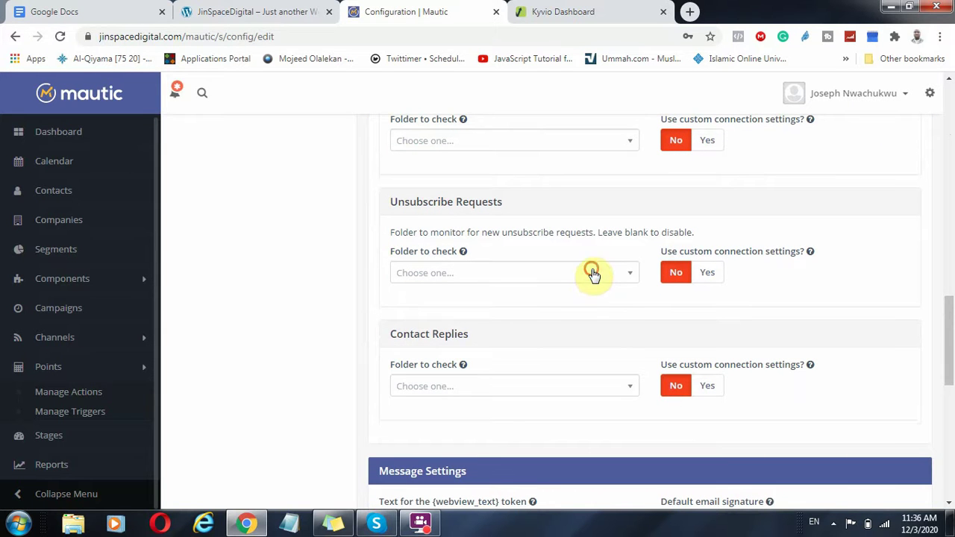
{"action": "left_click", "coordinate": [593, 273]}
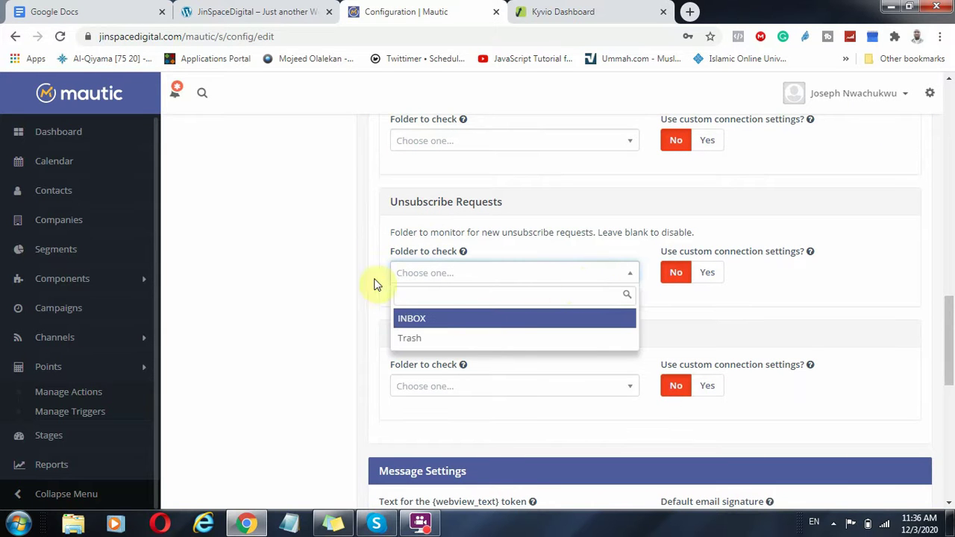
{"action": "left_click", "coordinate": [901, 277]}
{"action": "left_click_drag", "start_coordinate": [951, 341], "coordinate": [951, 119]}
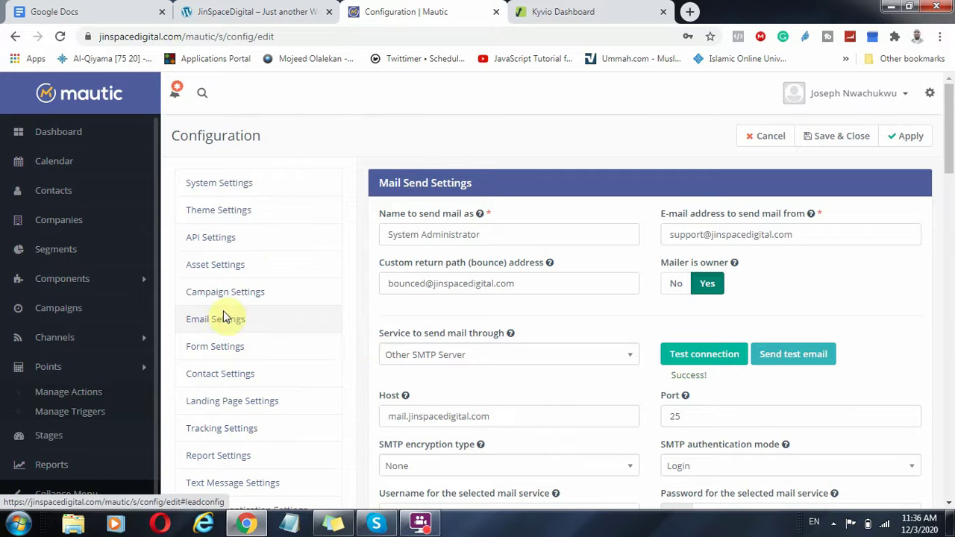
- Apply the configuration changes and dismiss the notification
{"action": "left_click", "coordinate": [926, 92]}
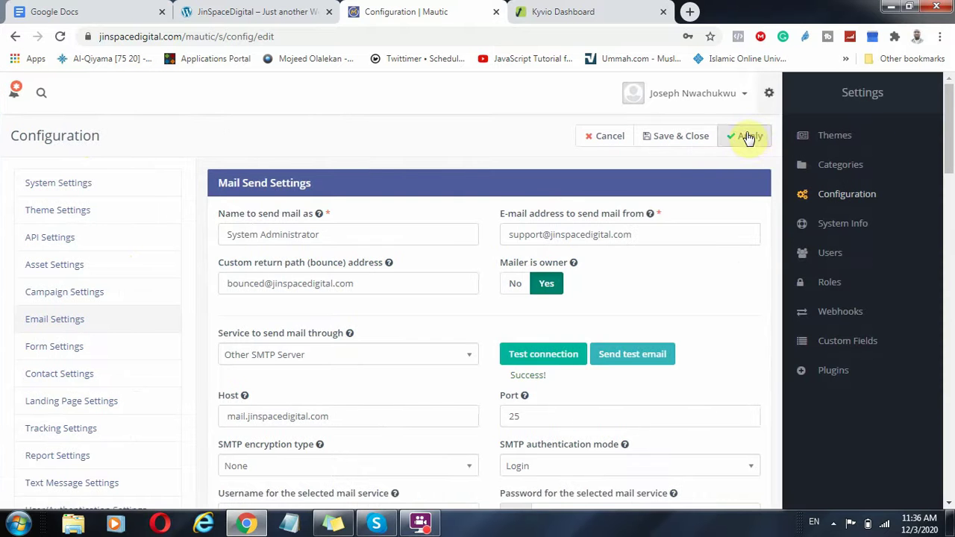
{"action": "left_click", "coordinate": [746, 136]}
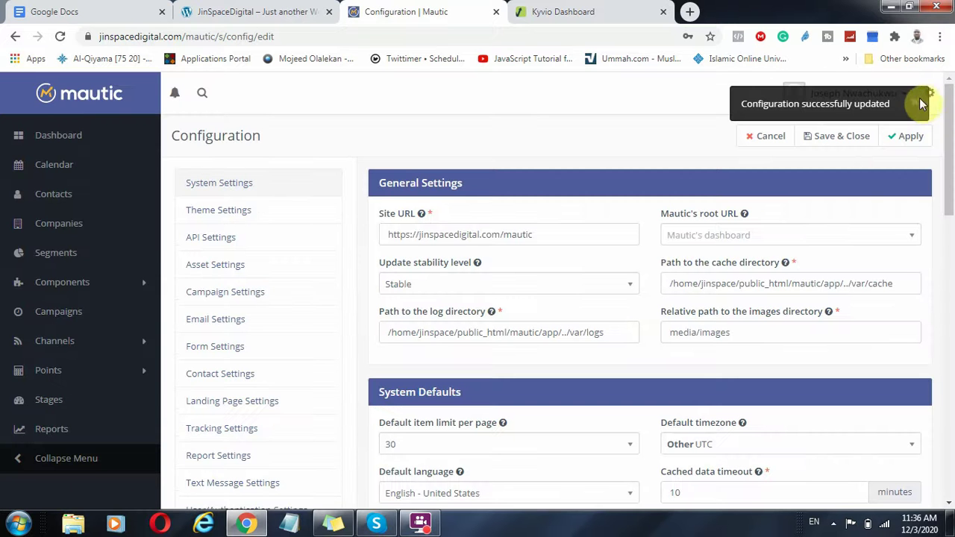
{"action": "left_click", "coordinate": [916, 100]}
- Open the plugin management page from the settings and run the install/upgrade of plugins
{"action": "left_click", "coordinate": [928, 93]}
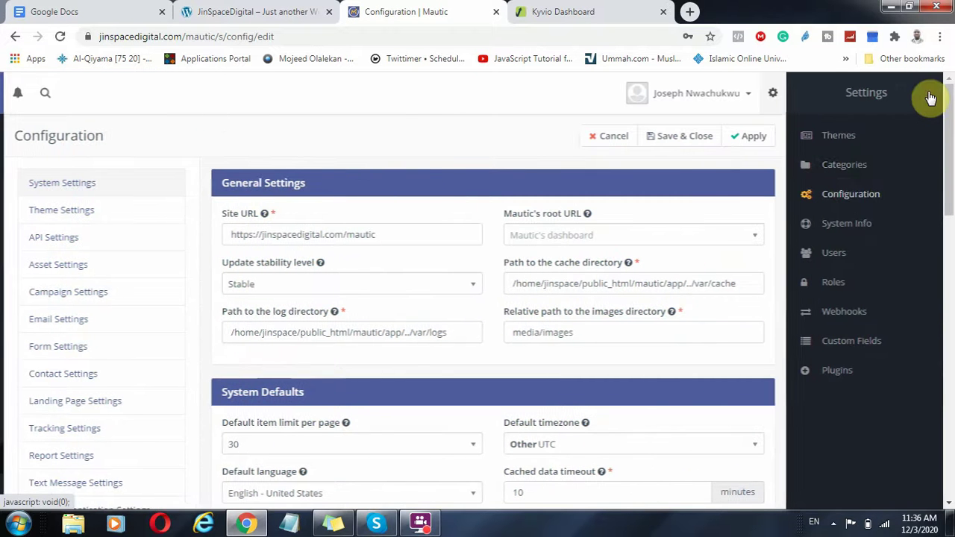
{"action": "left_click", "coordinate": [834, 371]}
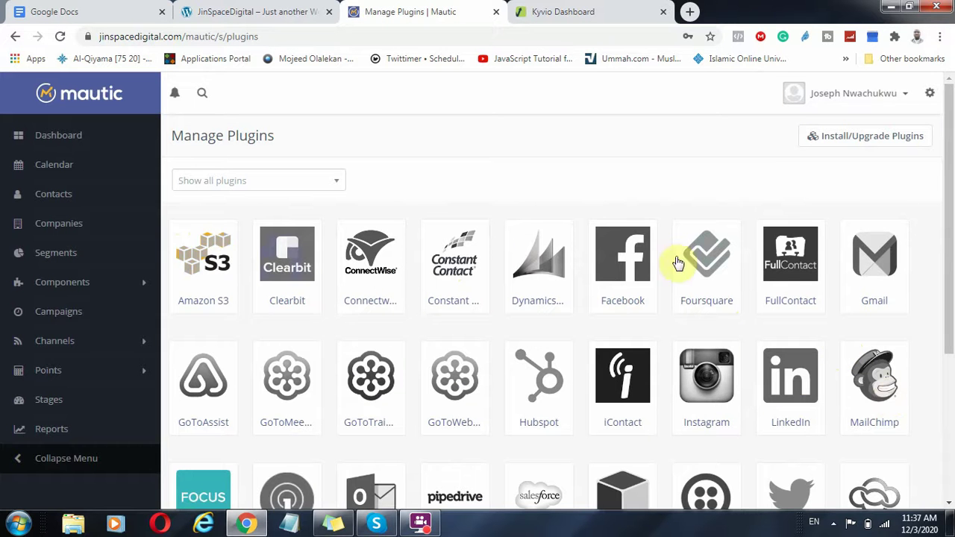
{"action": "left_click", "coordinate": [860, 136]}
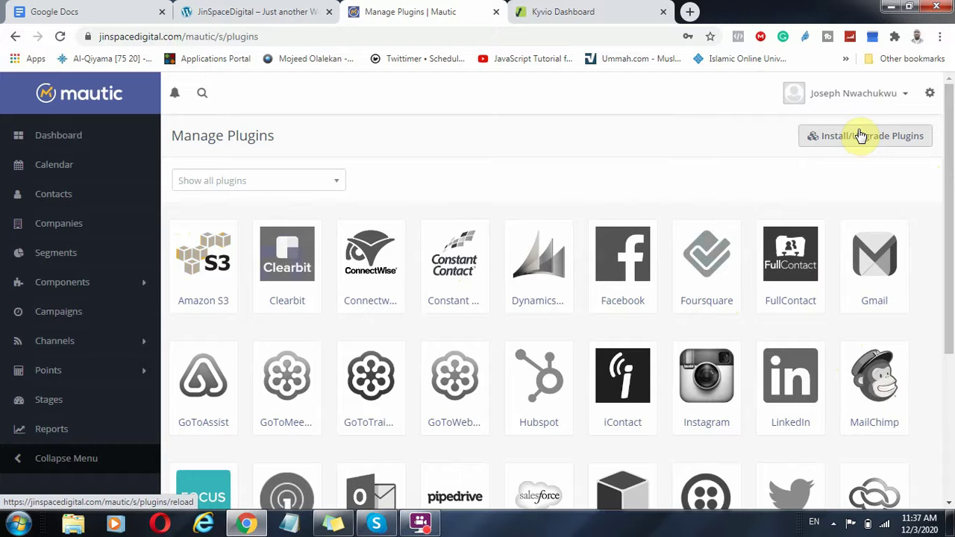
{"action": "left_click", "coordinate": [887, 138]}
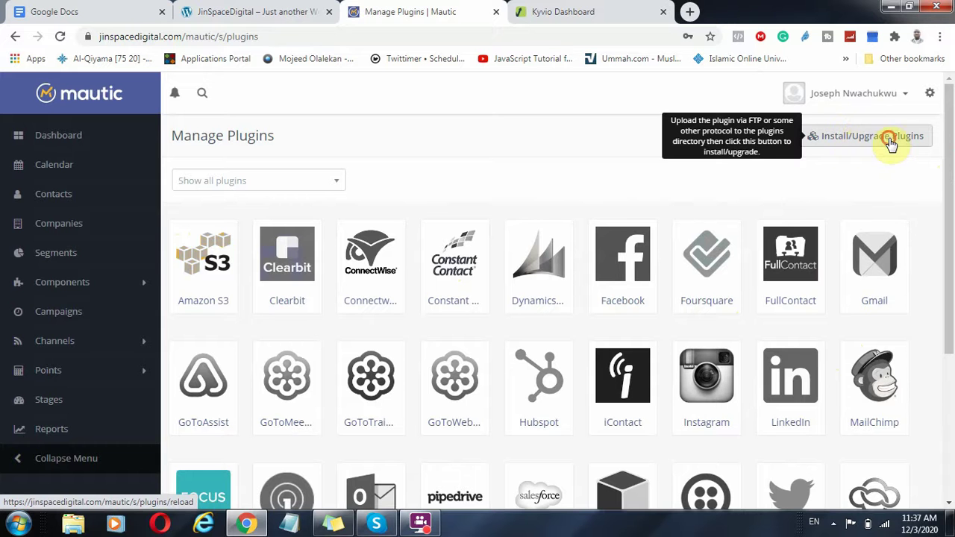
- Look through the available plugin integrations, from Amazon S3 down to Zoho
{"action": "left_click", "coordinate": [610, 235]}
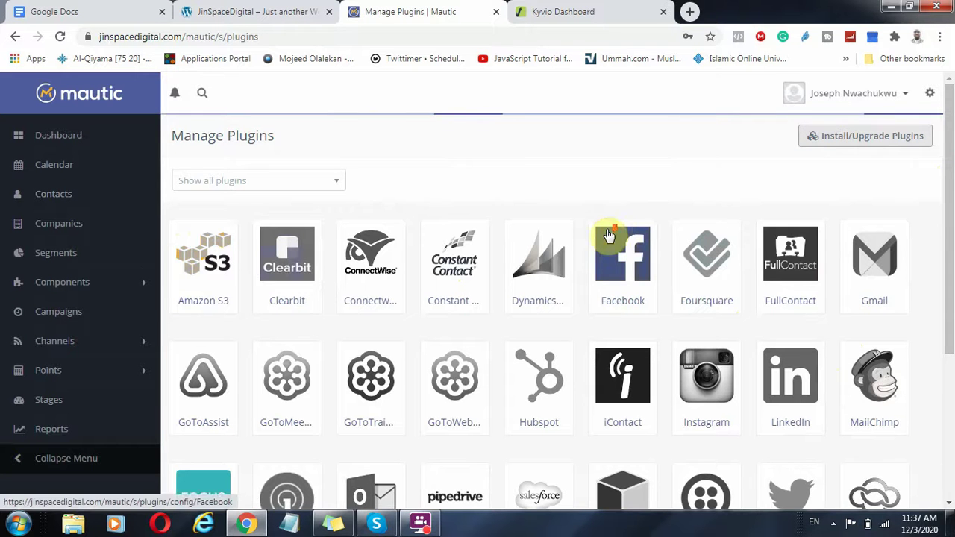
{"action": "scroll", "coordinate": [609, 235], "scroll_direction": "down", "scroll_amount": 1}
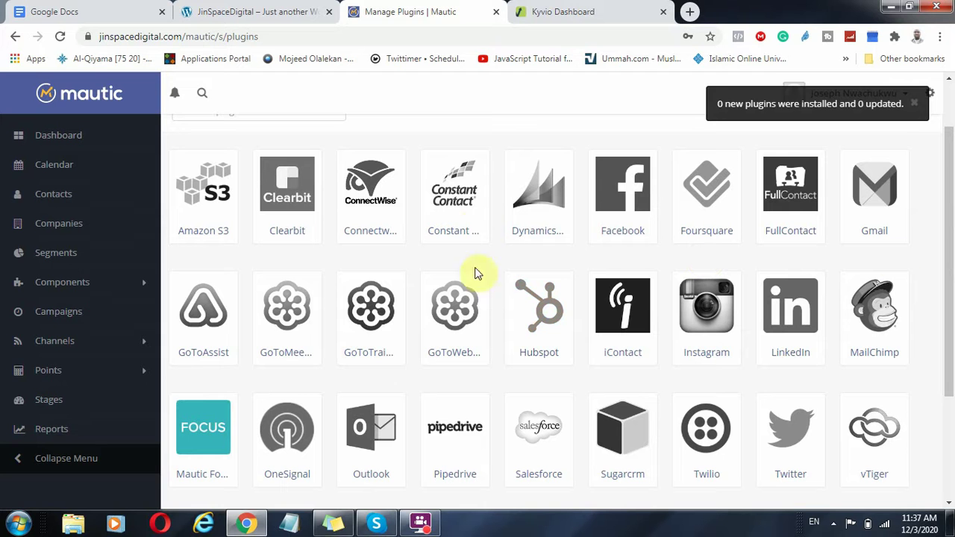
{"action": "left_click", "coordinate": [620, 189]}
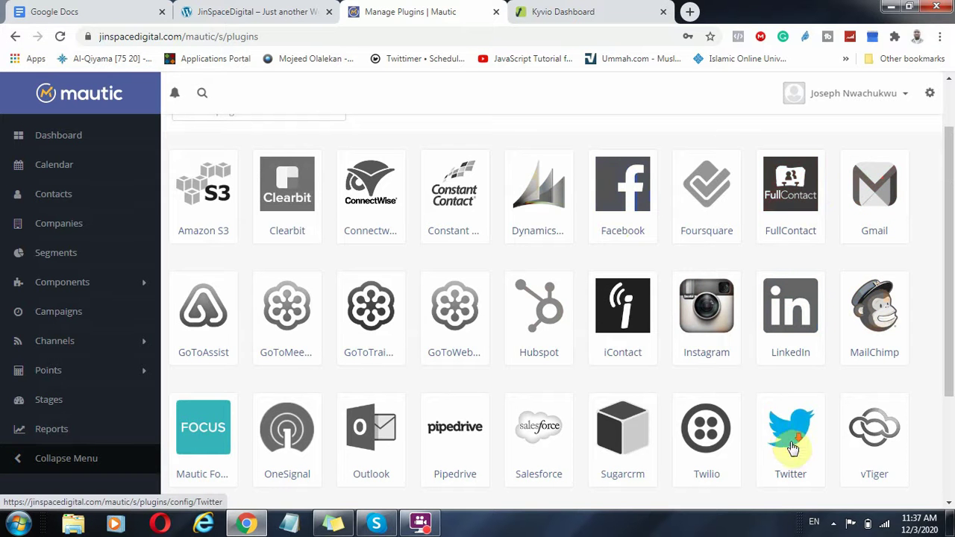
{"action": "scroll", "coordinate": [793, 447], "scroll_direction": "down", "scroll_amount": 2}
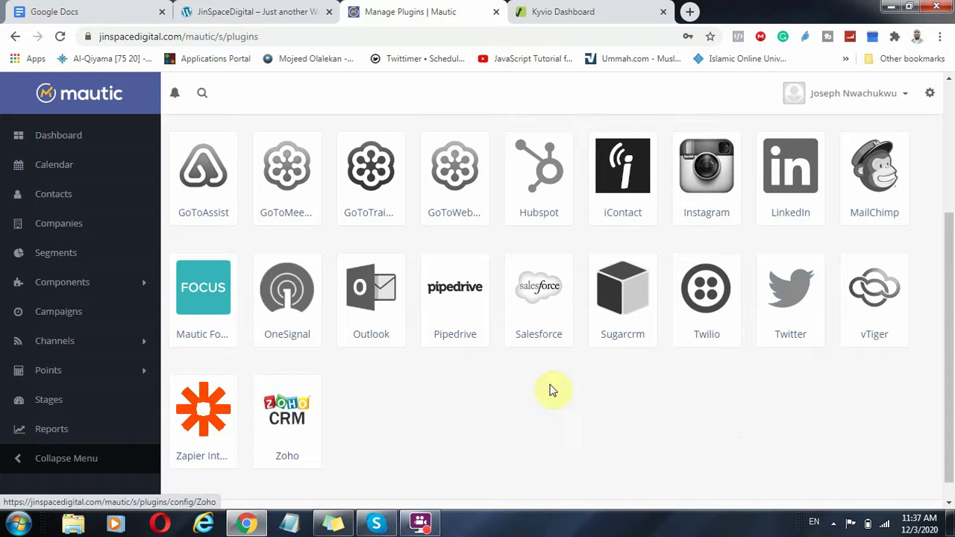
{"action": "scroll", "coordinate": [527, 308], "scroll_direction": "up", "scroll_amount": 3}
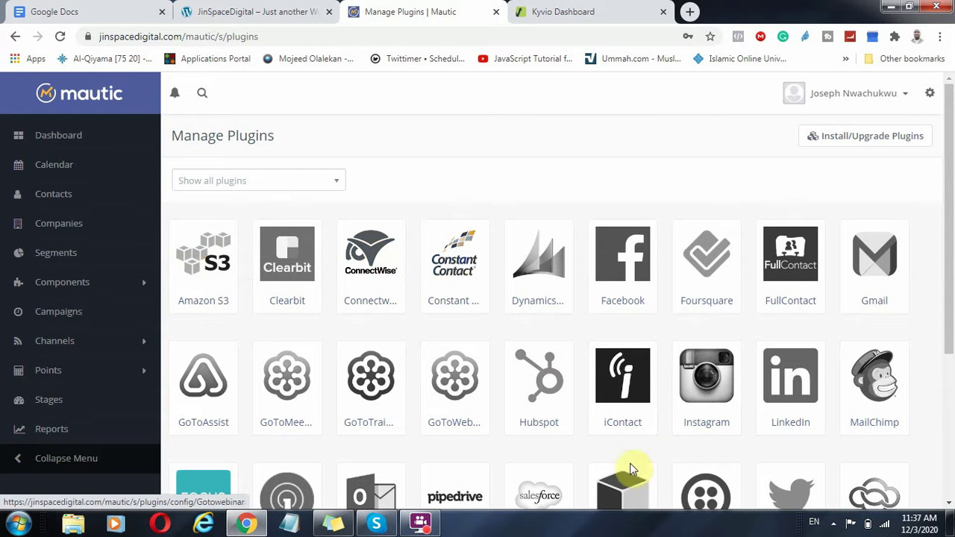
- View the Facebook plugin's authorization settings, close them without saving, and return to the dashboard
{"action": "left_click", "coordinate": [616, 258]}
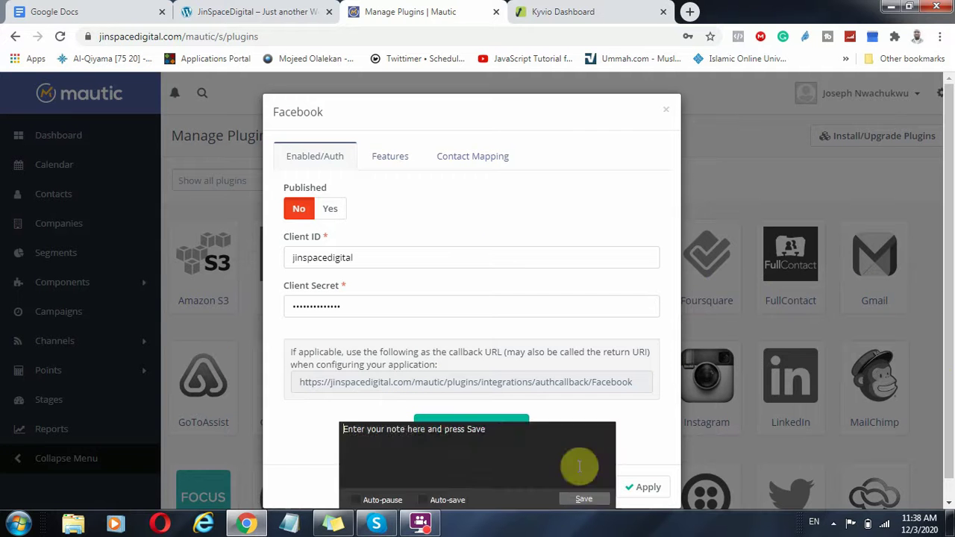
{"action": "left_click", "coordinate": [492, 487]}
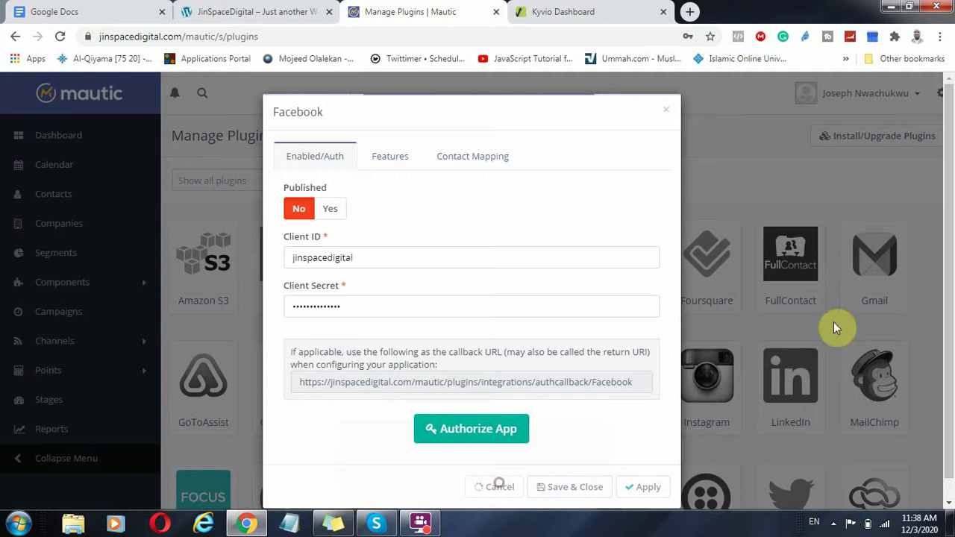
{"action": "left_click", "coordinate": [668, 108]}
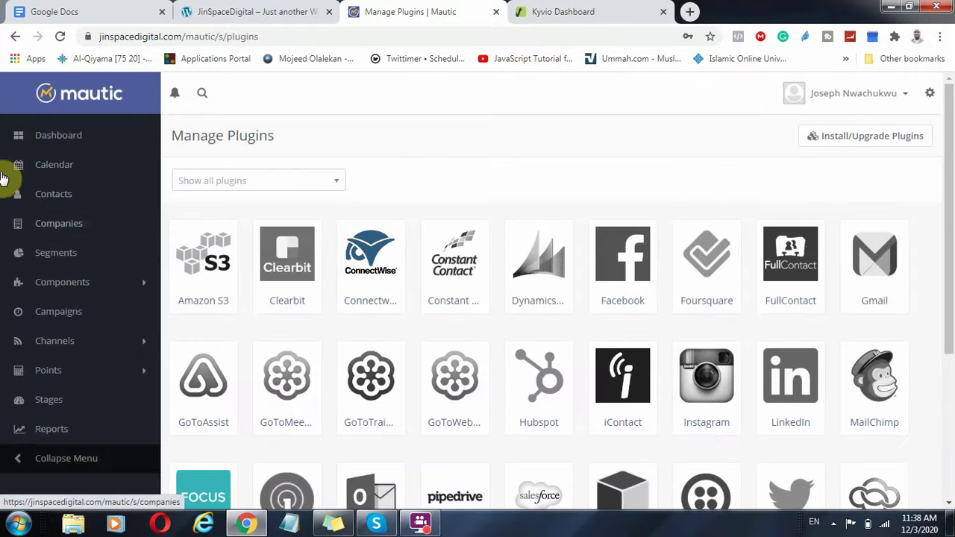
{"action": "left_click", "coordinate": [56, 136]}
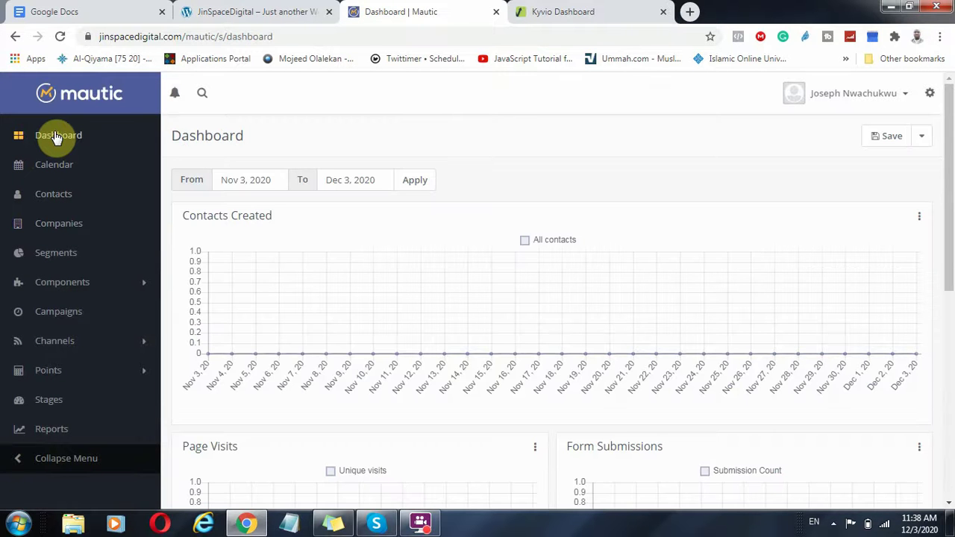
- Find Notepad with the search text "note" and open a blank document
{"action": "left_click", "coordinate": [18, 522]}
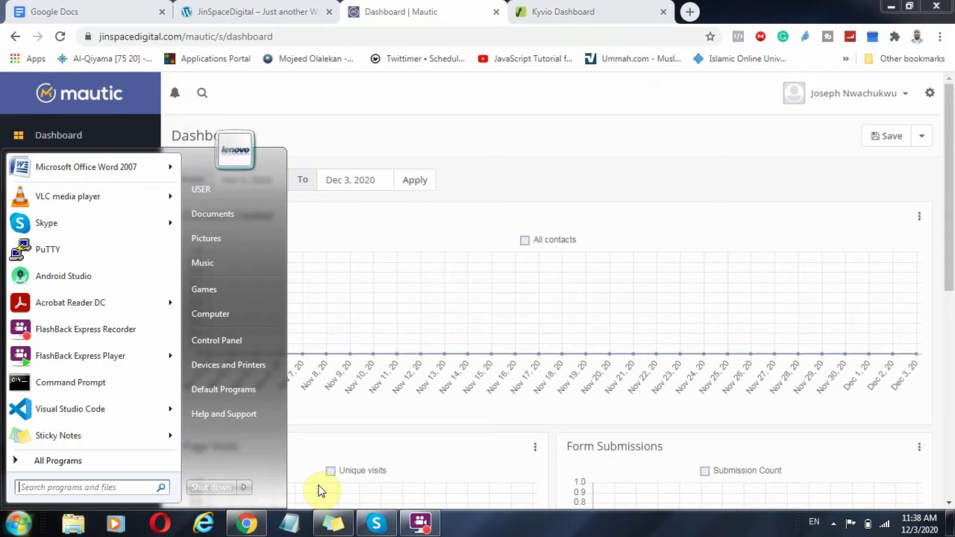
{"action": "type", "text": "note"}
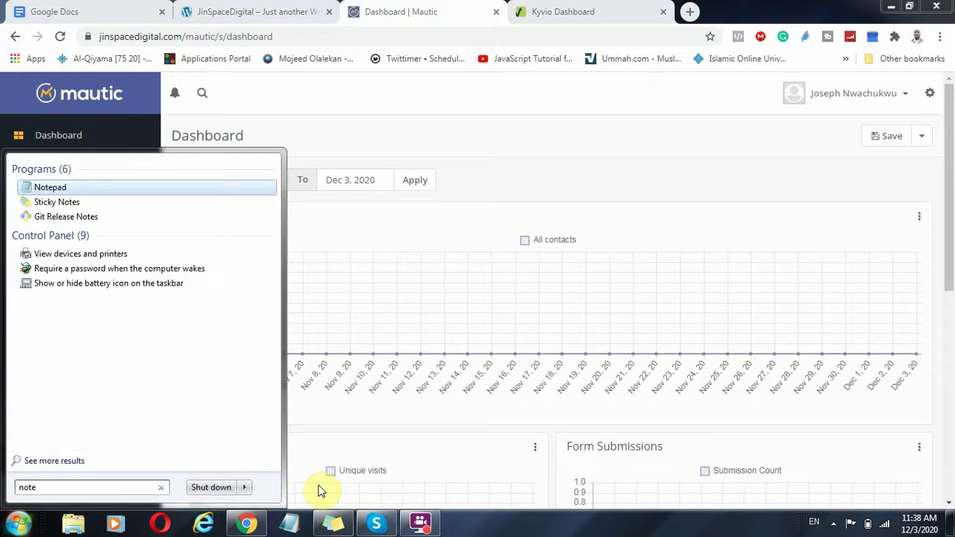
{"action": "key", "text": "Return"}
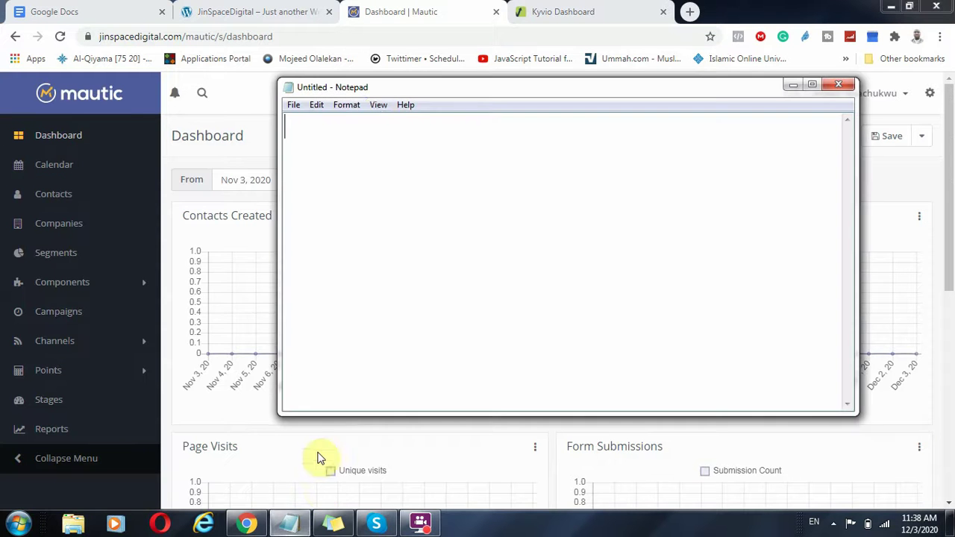
- Set the Notepad font size to 48, keeping Lucida Console Bold
{"action": "left_click", "coordinate": [345, 105]}
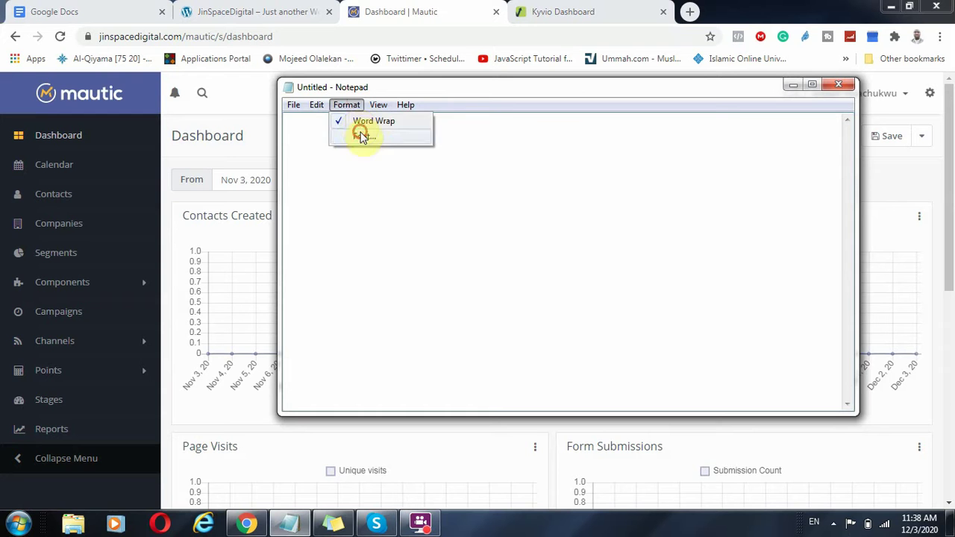
{"action": "left_click", "coordinate": [362, 135]}
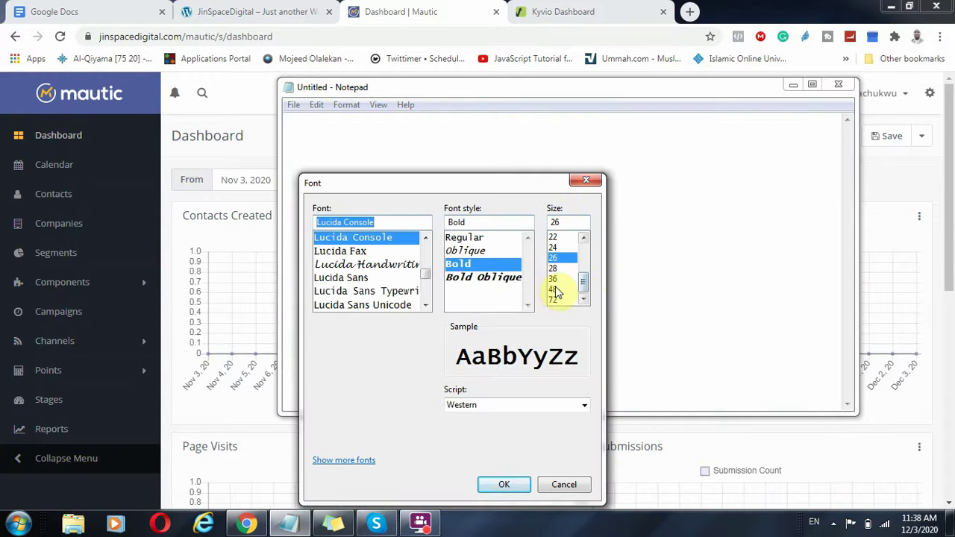
{"action": "left_click", "coordinate": [553, 288]}
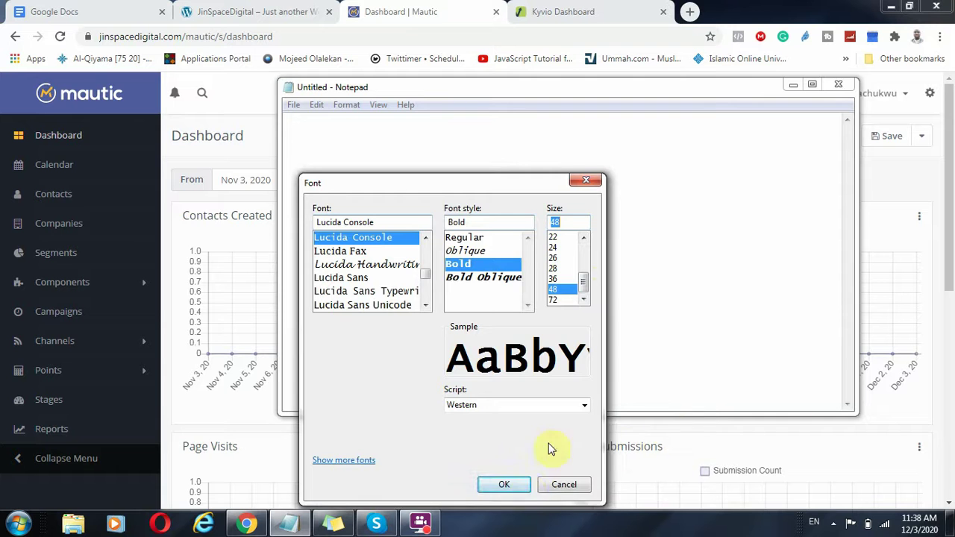
{"action": "left_click", "coordinate": [524, 489]}
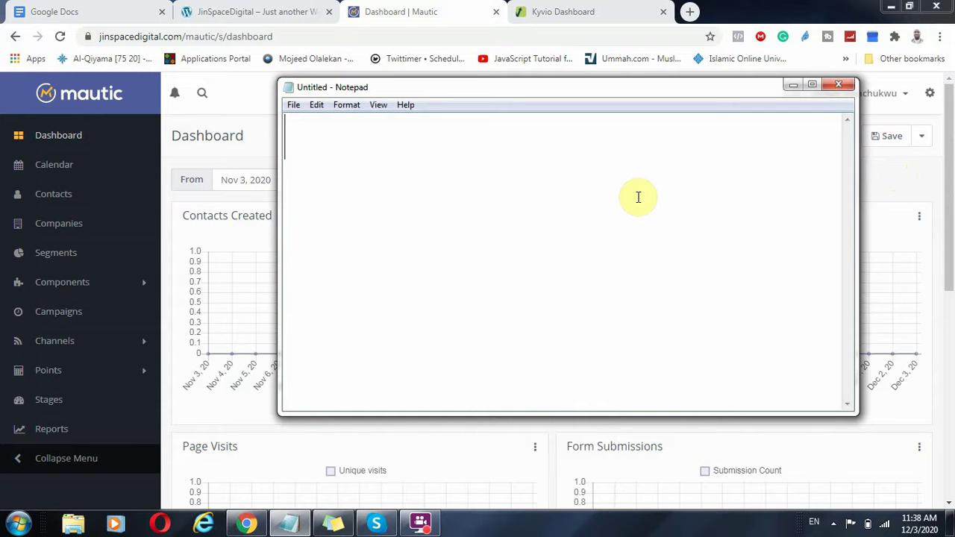
- Write the heading "funnel sequence of event and response" in the blank note
{"action": "type", "text": "funnel "}
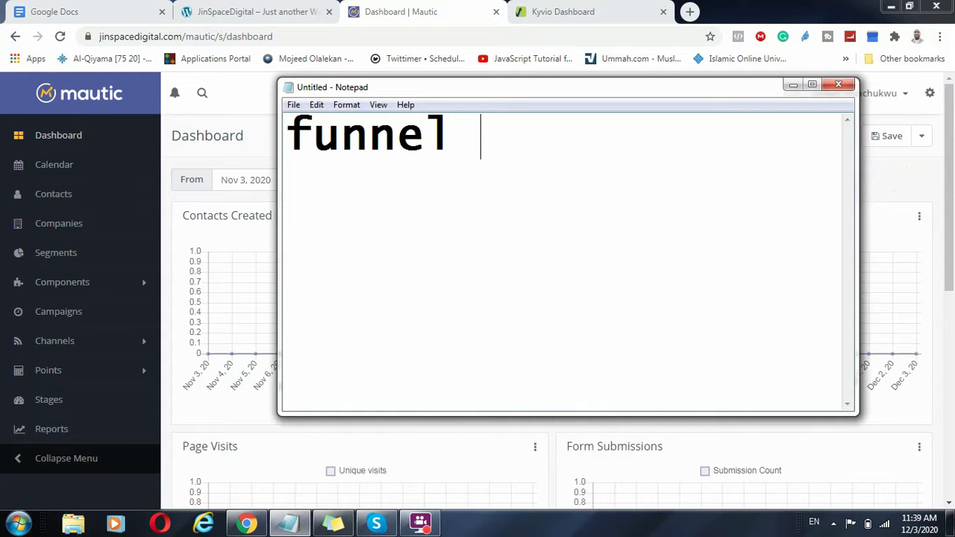
{"action": "type", "text": "stage"}
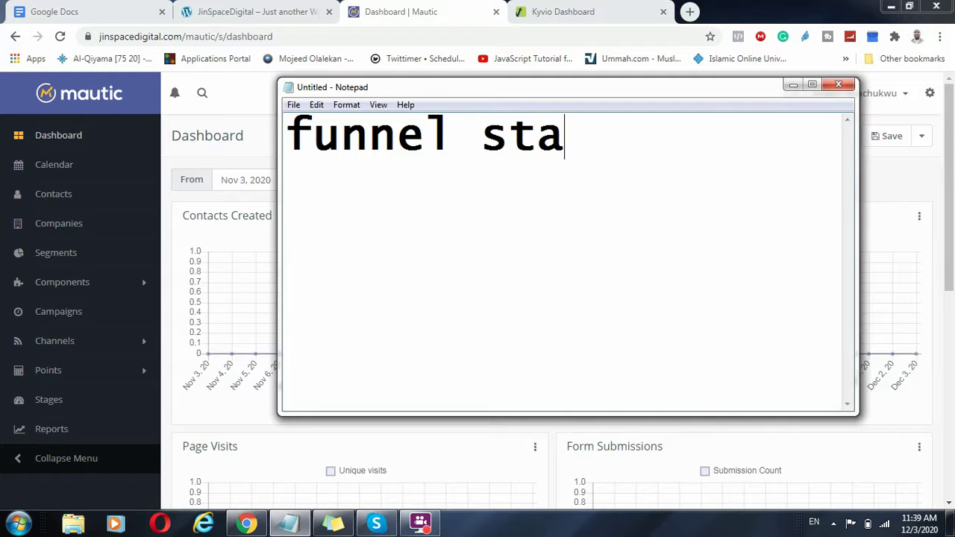
{"action": "key", "text": "BackSpace"}
{"action": "key", "text": "BackSpace"}
{"action": "key", "text": "BackSpace"}
{"action": "key", "text": "BackSpace"}
{"action": "key", "text": "BackSpace"}
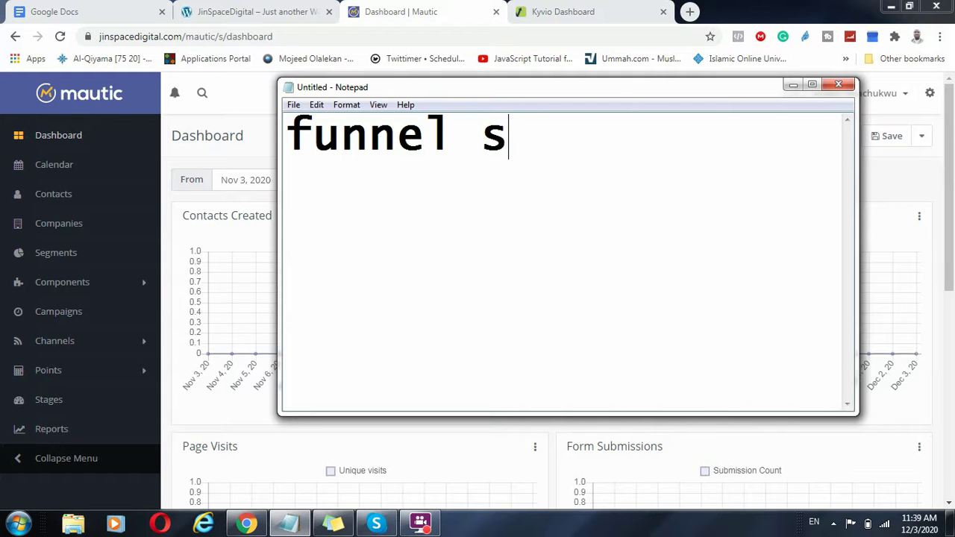
{"action": "type", "text": "equence pof"}
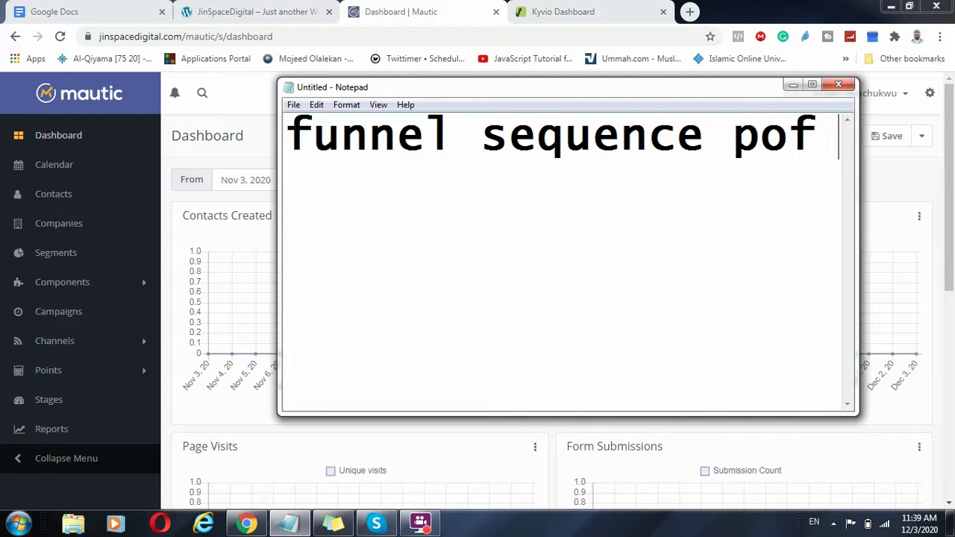
{"action": "key", "text": "BackSpace"}
{"action": "key", "text": "BackSpace"}
{"action": "key", "text": "BackSpace"}
{"action": "key", "text": "BackSpace"}
{"action": "type", "text": "of e"}
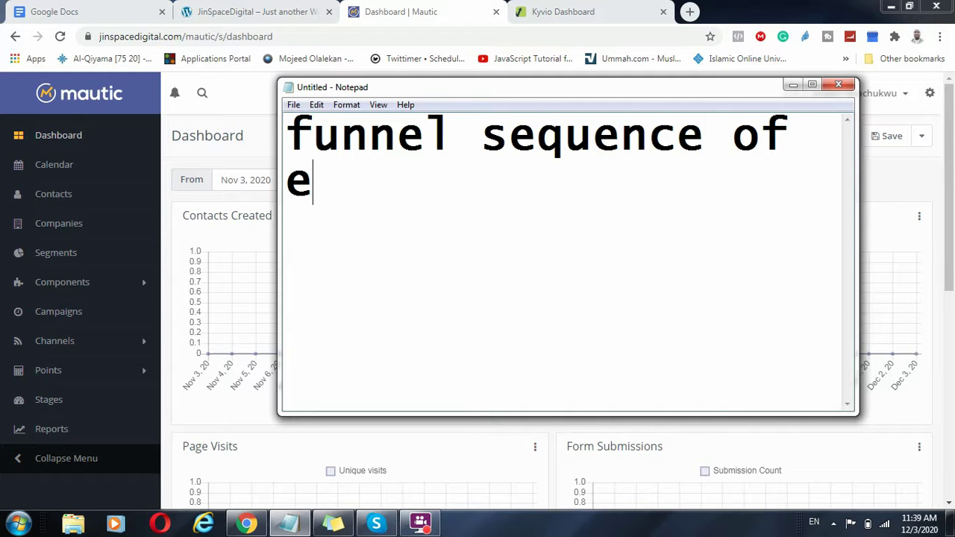
{"action": "type", "text": "vent and r"}
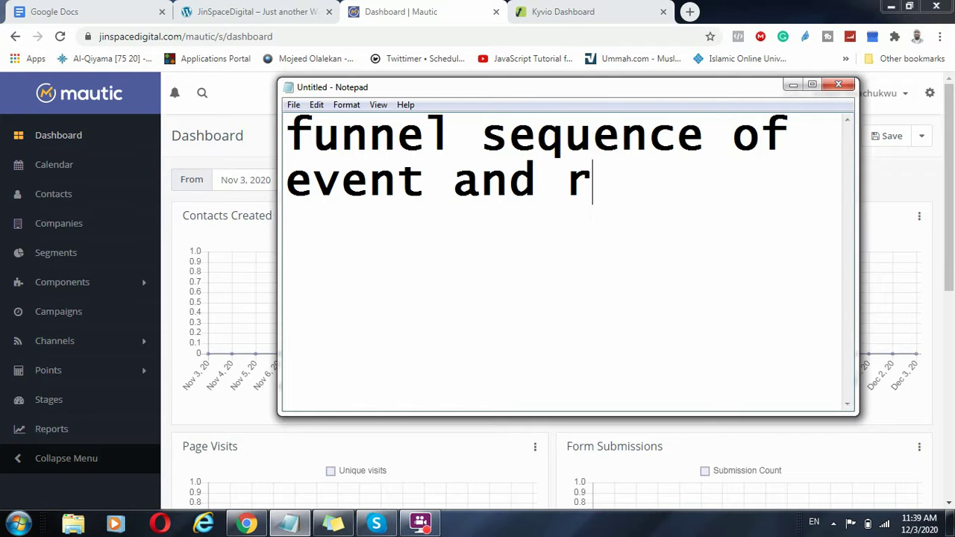
{"action": "type", "text": "esponms"}
{"action": "key", "text": "BackSpace"}
{"action": "key", "text": "BackSpace"}
{"action": "type", "text": "se"}
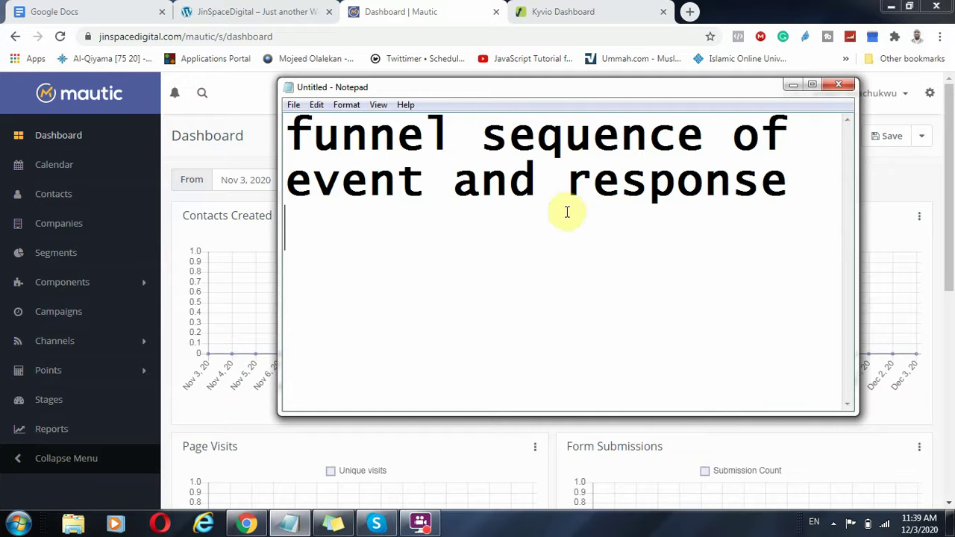
- Leave a blank line below the heading and enter "optin" as the first funnel item
{"action": "key", "text": "Return"}
{"action": "key", "text": "Return"}
{"action": "type", "text": "optin"}
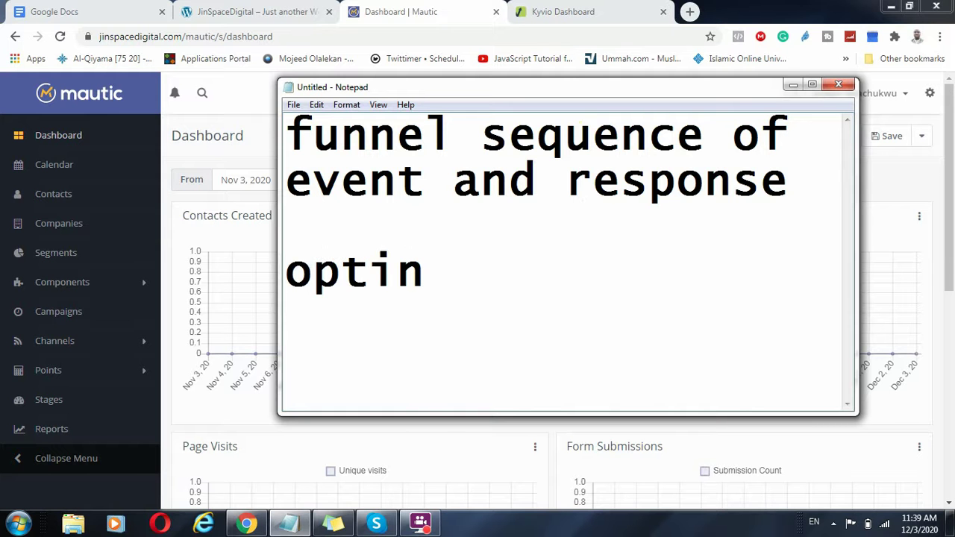
{"action": "left_click_drag", "start_coordinate": [478, 257], "coordinate": [258, 262]}
{"action": "left_click", "coordinate": [444, 267]}
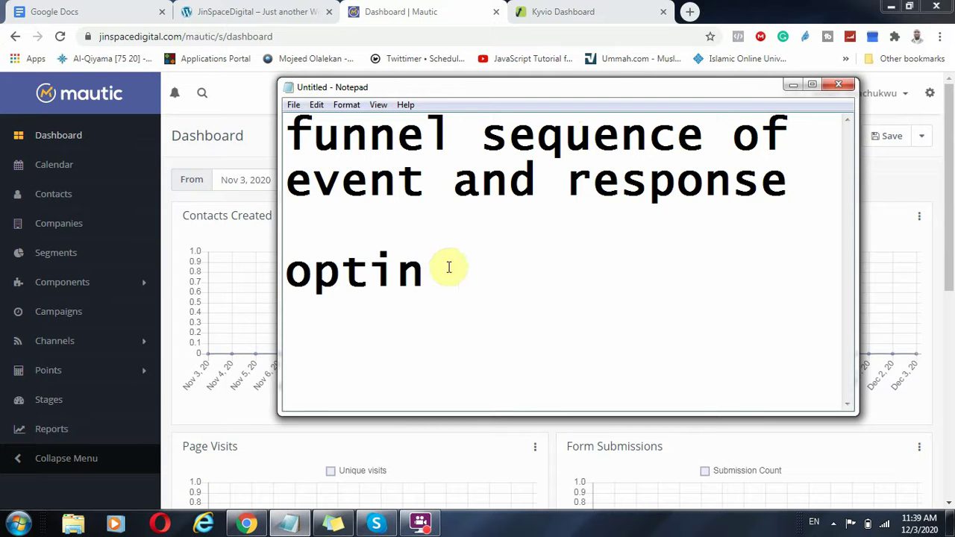
- Add "email" and "link" on separate lines below "optin"
{"action": "key", "text": "Return"}
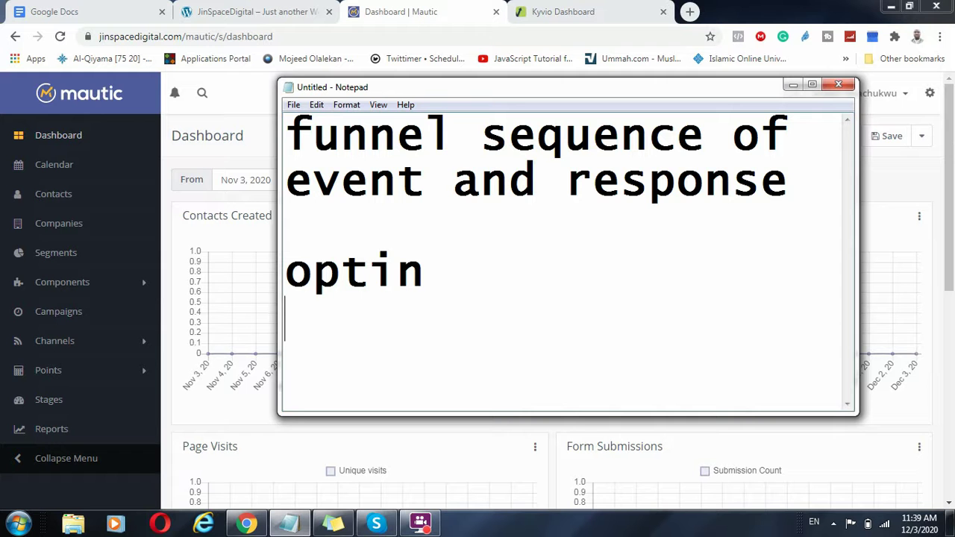
{"action": "type", "text": "e"}
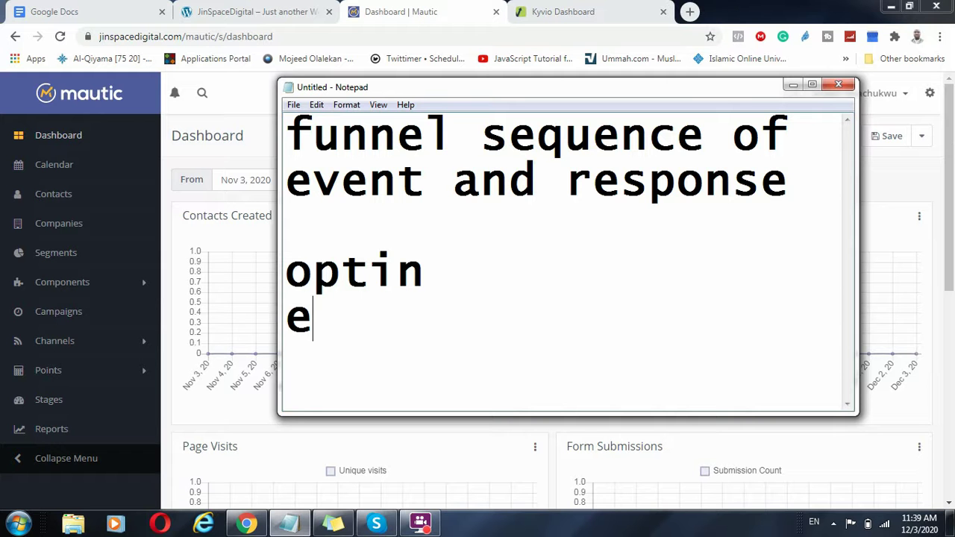
{"action": "type", "text": "mai"}
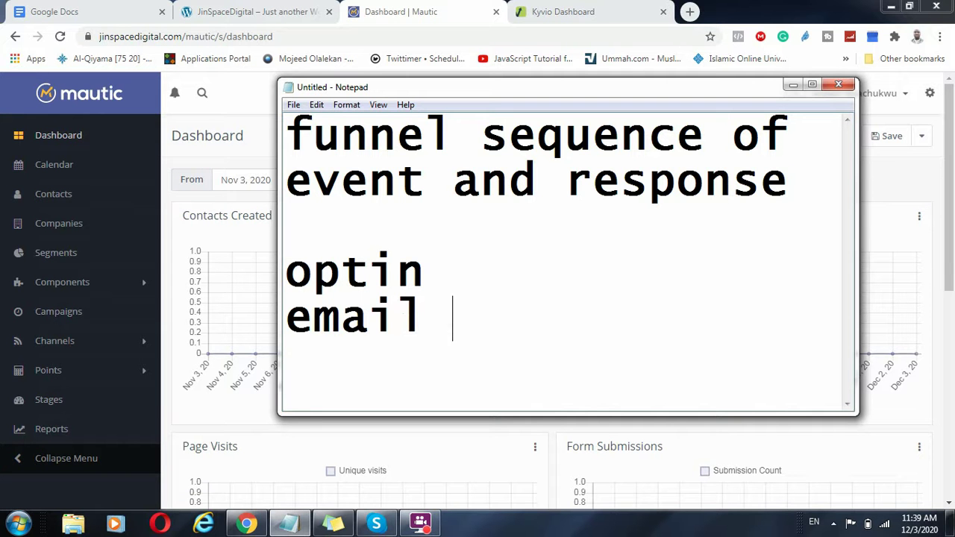
{"action": "type", "text": "l"}
{"action": "key", "text": "Return"}
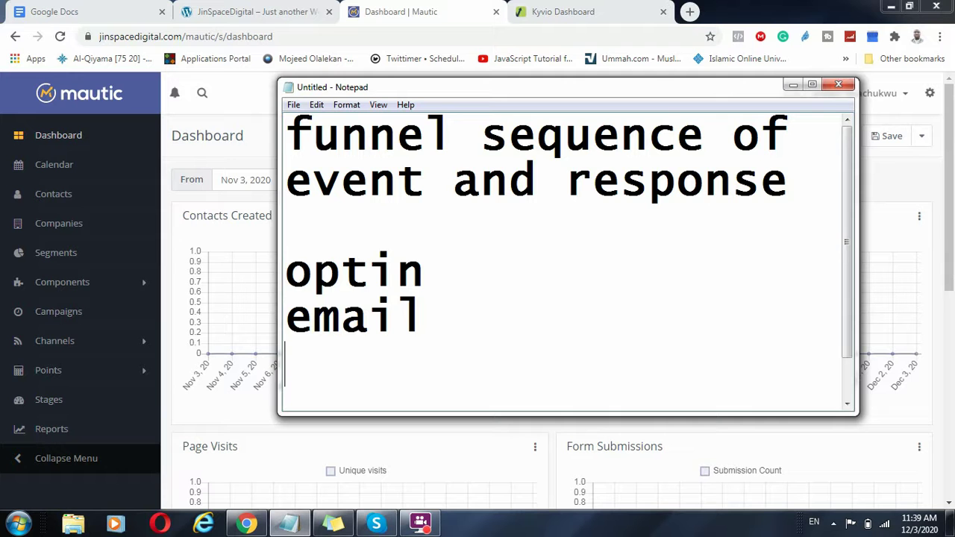
{"action": "type", "text": "link"}
{"action": "key", "text": "Return"}
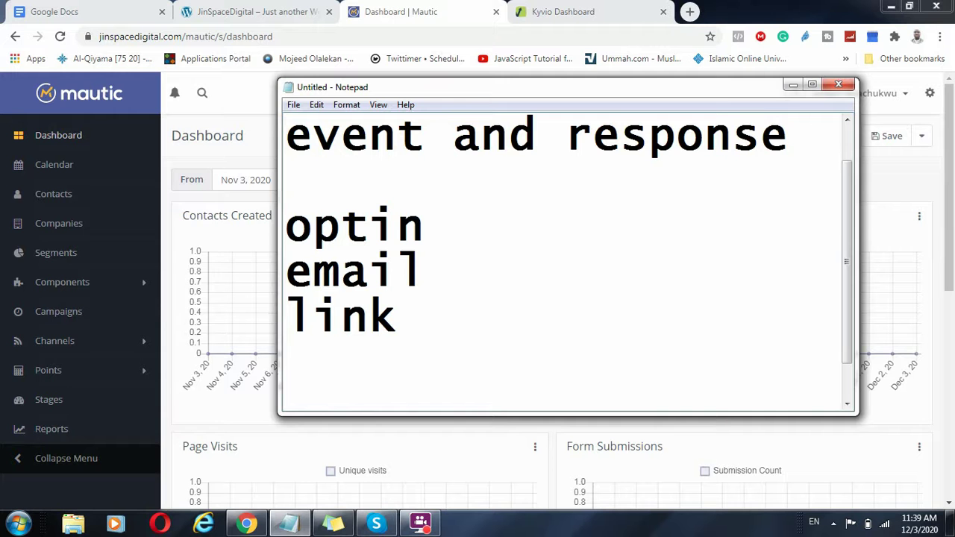
{"action": "scroll", "coordinate": [586, 223], "scroll_direction": "up", "scroll_amount": 1}
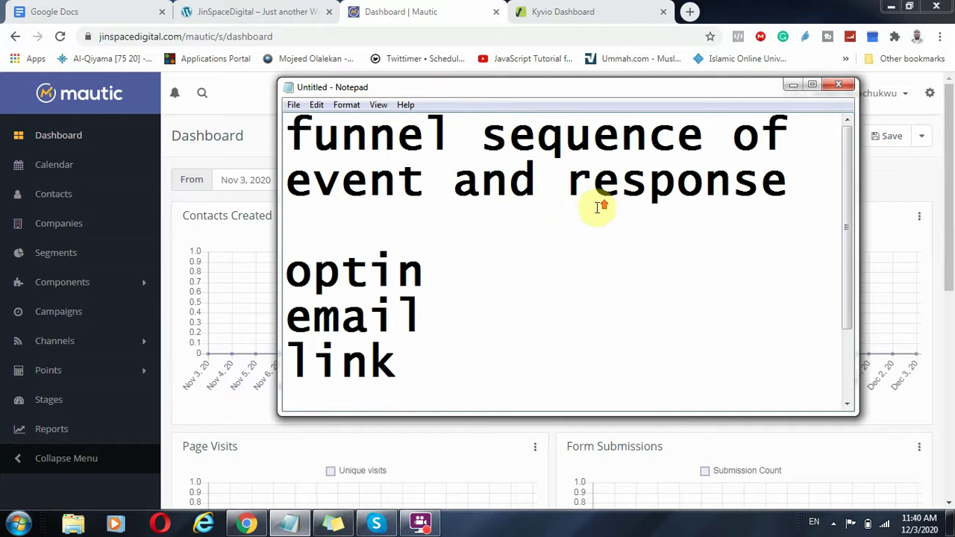
- Join the "email" and "link" lines of the note into a single line reading "email- link"
{"action": "left_click", "coordinate": [555, 265]}
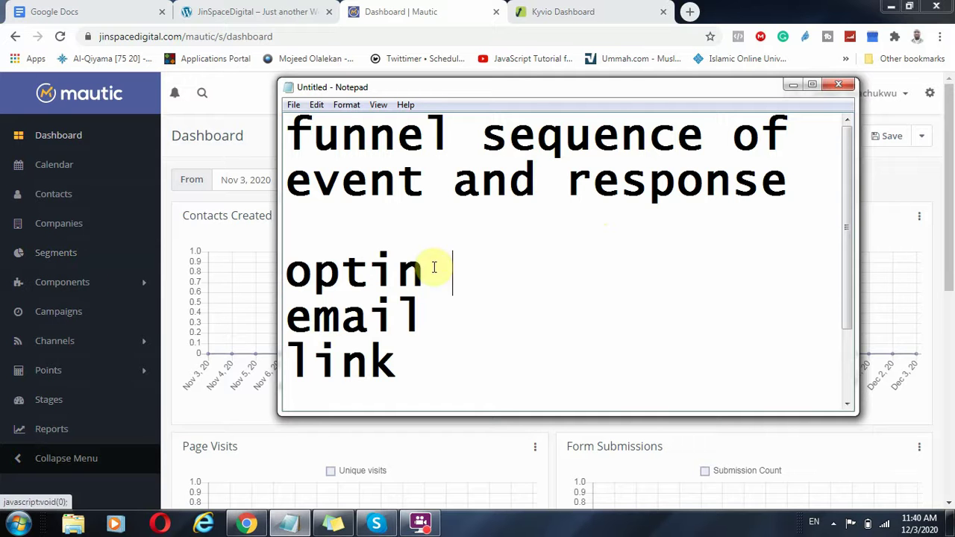
{"action": "left_click_drag", "start_coordinate": [431, 267], "coordinate": [277, 257]}
{"action": "left_click_drag", "start_coordinate": [435, 308], "coordinate": [264, 308]}
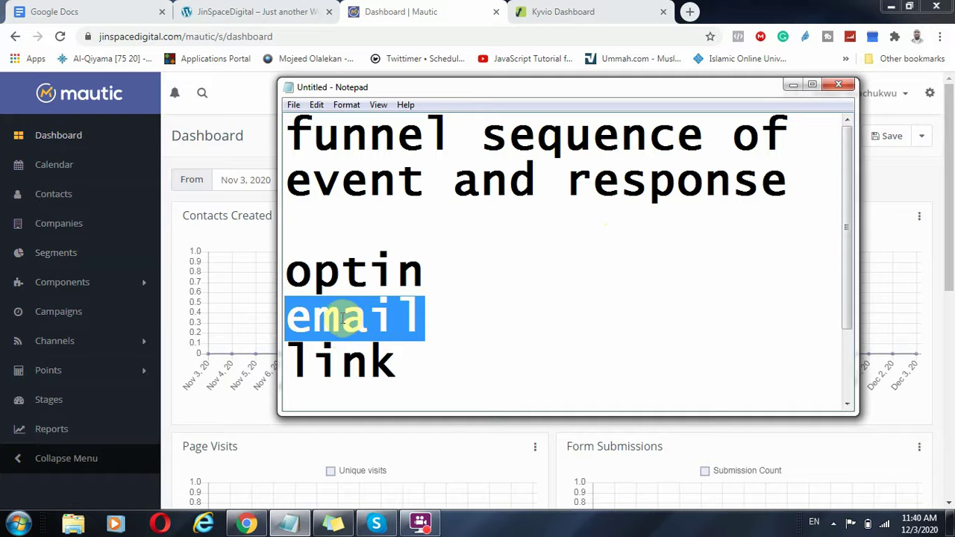
{"action": "left_click", "coordinate": [429, 315]}
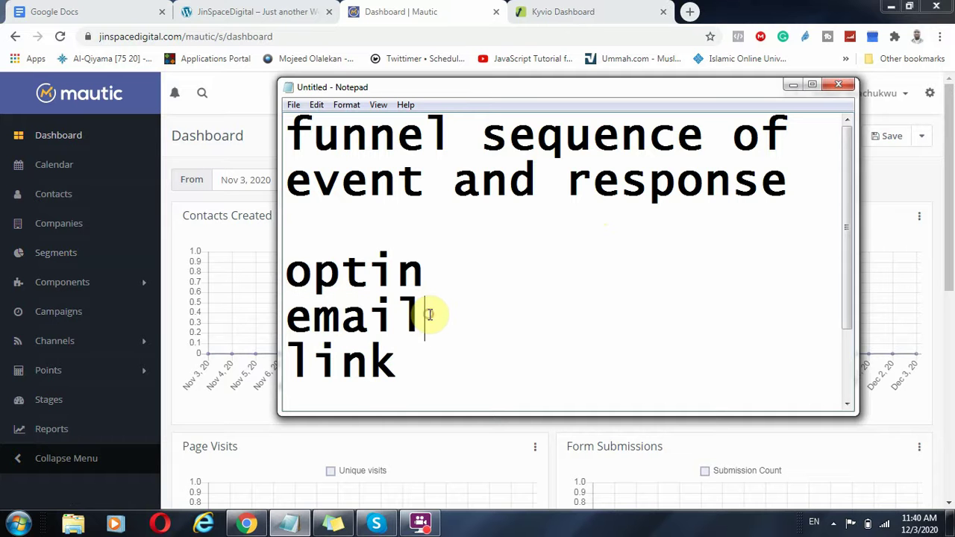
{"action": "type", "text": "-"}
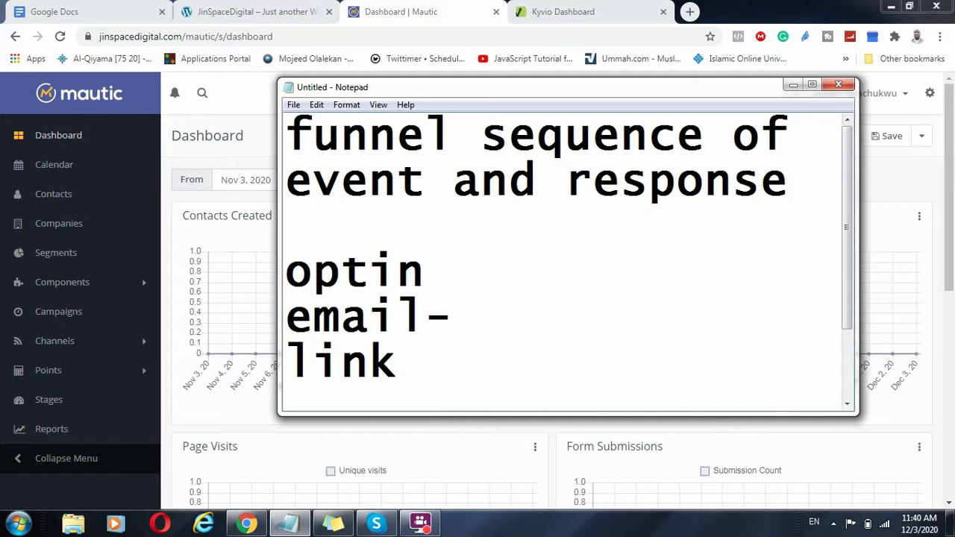
{"action": "key", "text": "Delete"}
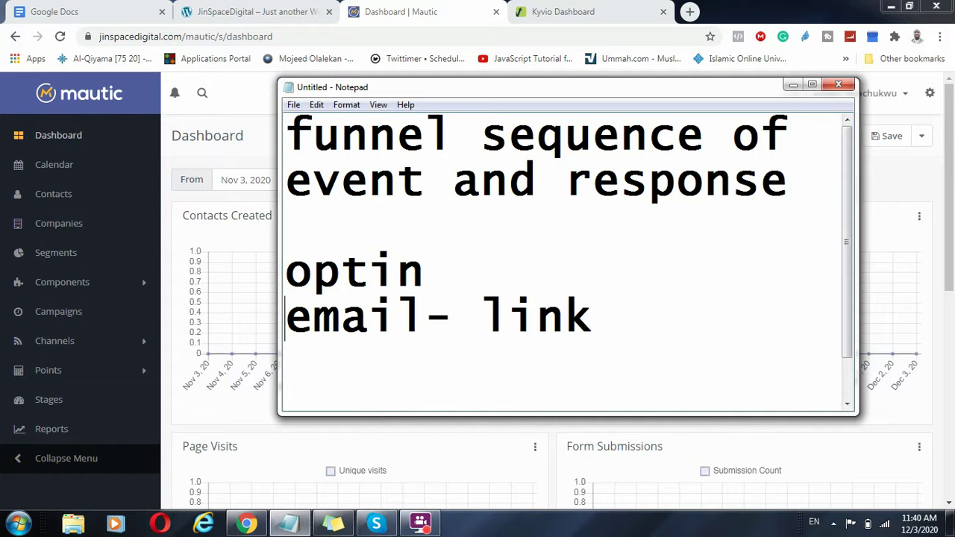
- Add the line "joins a segment" below "email- link" in the funnel outline
{"action": "left_click", "coordinate": [620, 318]}
{"action": "key", "text": "Return"}
{"action": "type", "text": "joi"}
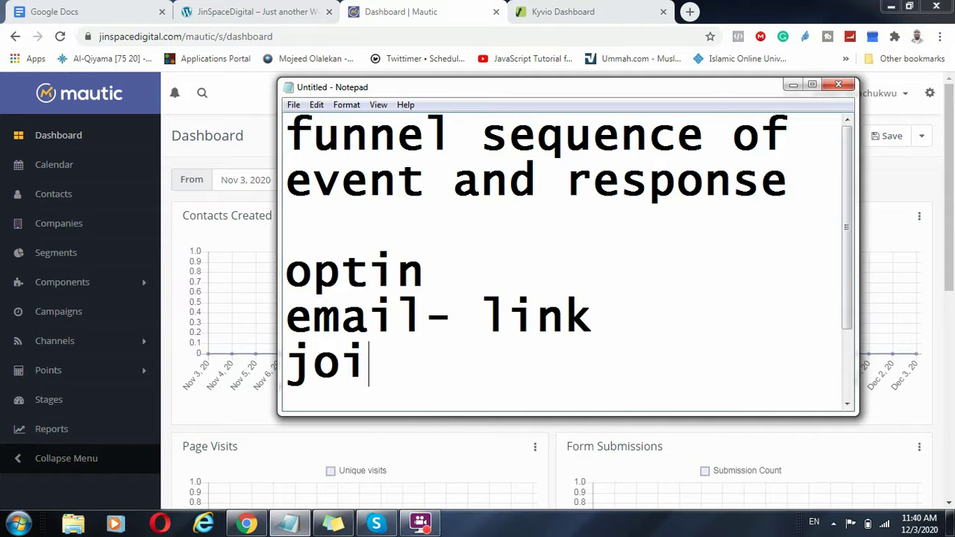
{"action": "type", "text": "ns a se"}
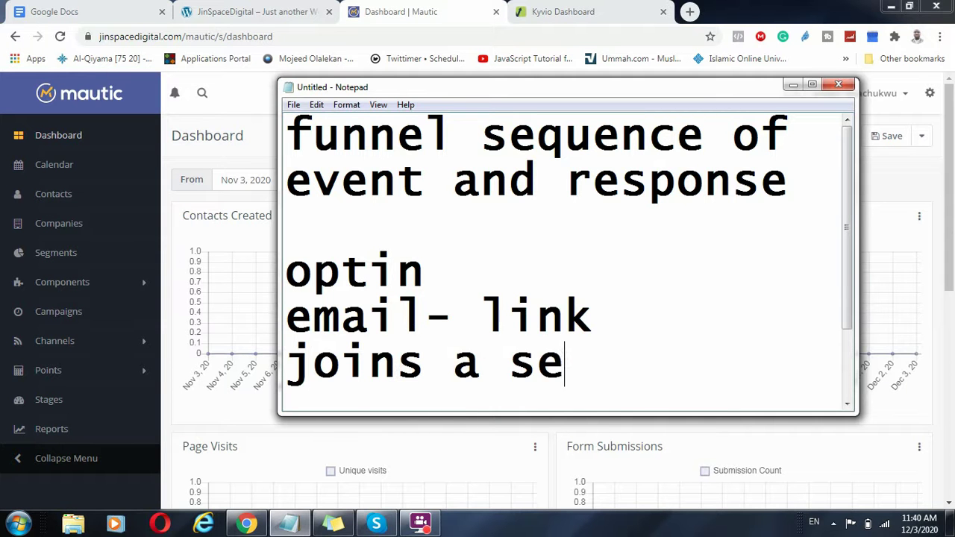
{"action": "type", "text": "gment"}
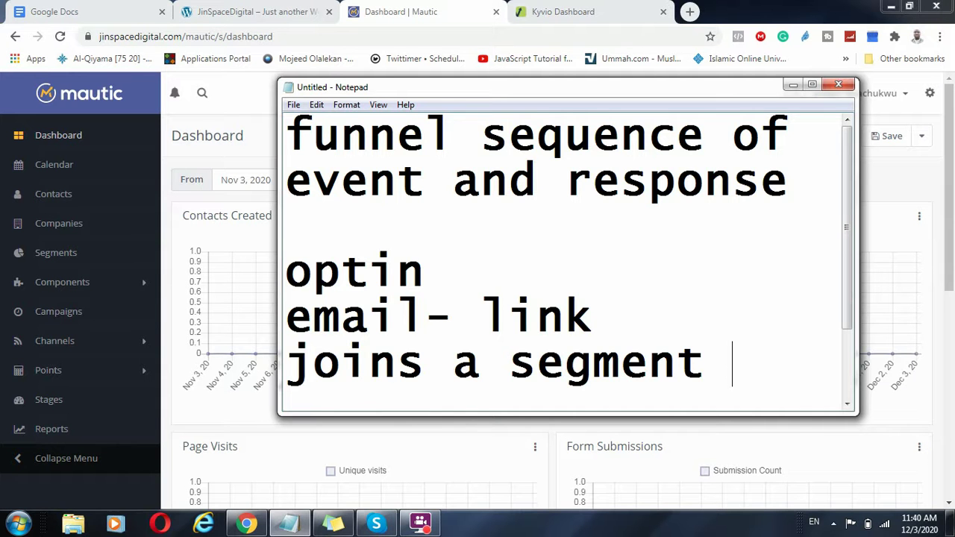
- Enter another "email- link" line below "joins a segment"
{"action": "key", "text": "Return"}
{"action": "type", "text": "email"}
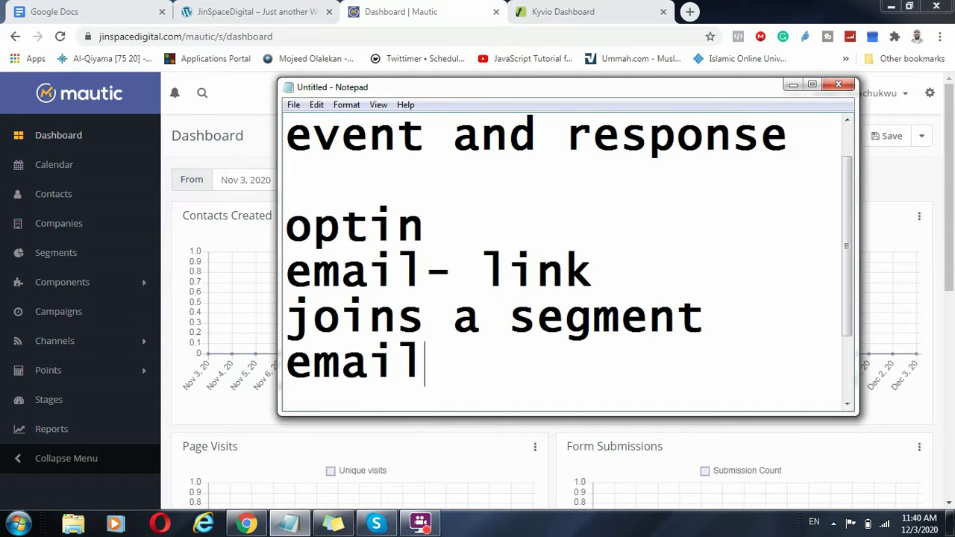
{"action": "type", "text": "- link"}
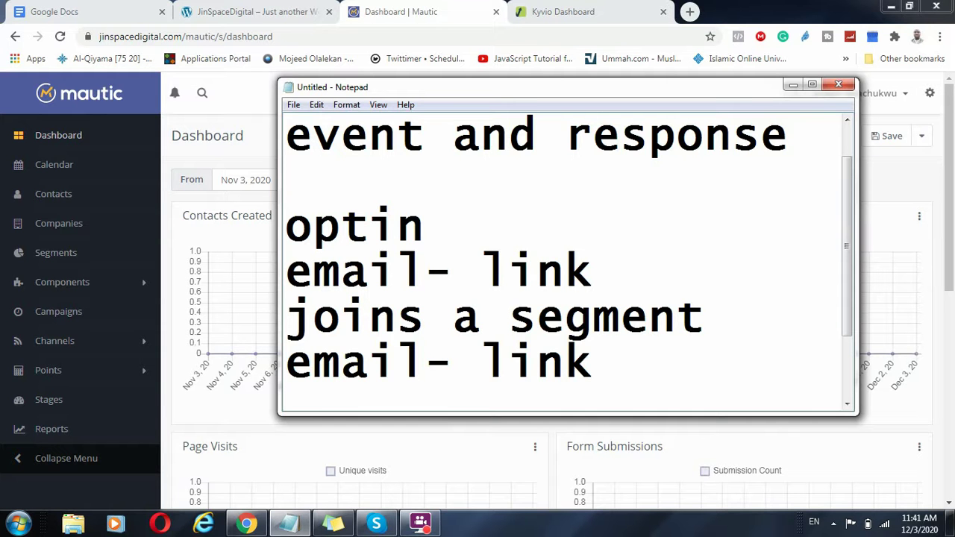
- Add "reminder" on a new line at the end of the funnel outline
{"action": "key", "text": "Return"}
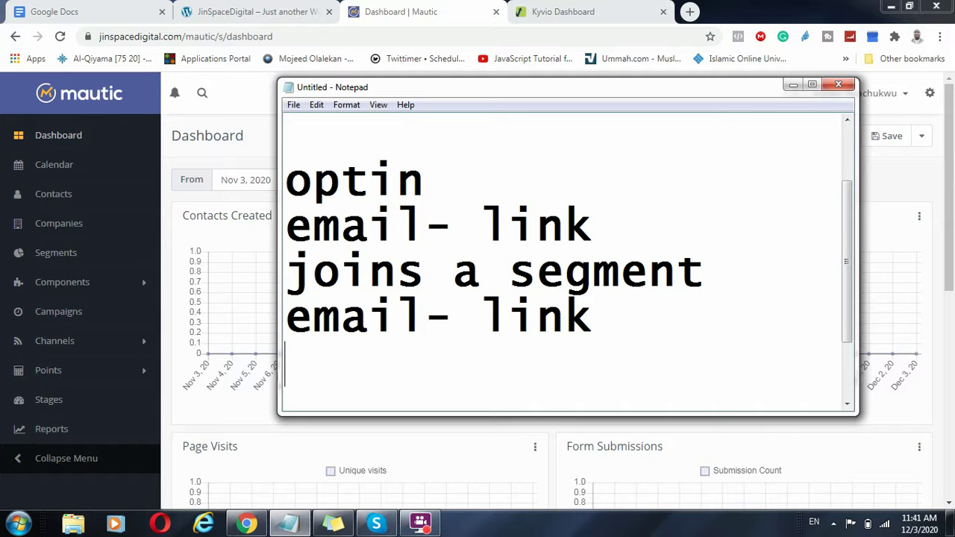
{"action": "type", "text": "remain"}
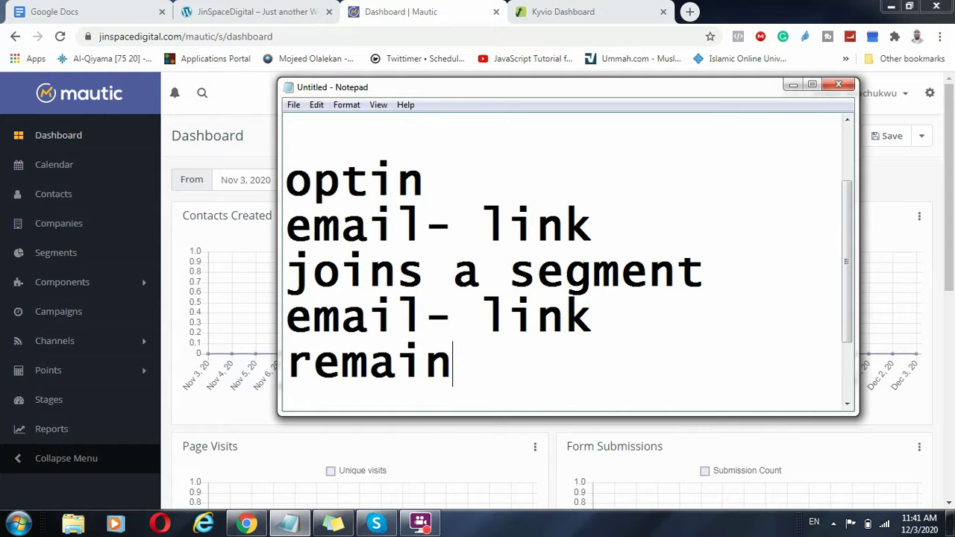
{"action": "key", "text": "BackSpace"}
{"action": "key", "text": "BackSpace"}
{"action": "key", "text": "BackSpace"}
{"action": "type", "text": "i"}
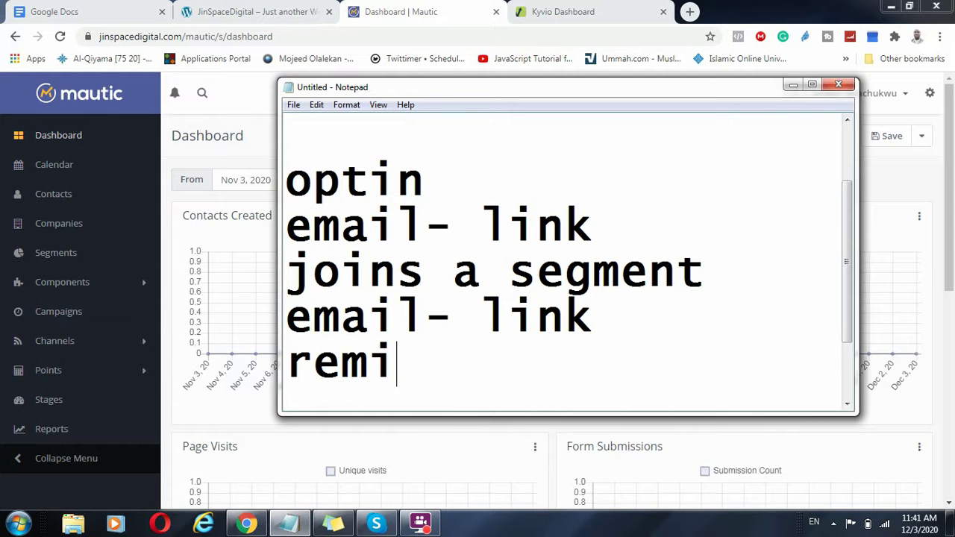
{"action": "type", "text": "nder"}
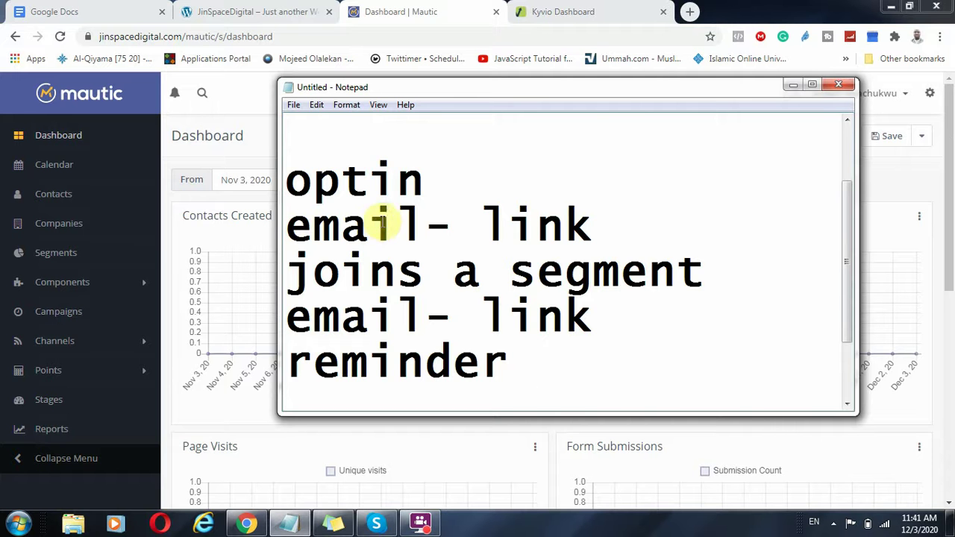
- Switch to Mautic, look through the fields of the new contact form, and cancel it without saving
{"action": "left_click", "coordinate": [793, 85]}
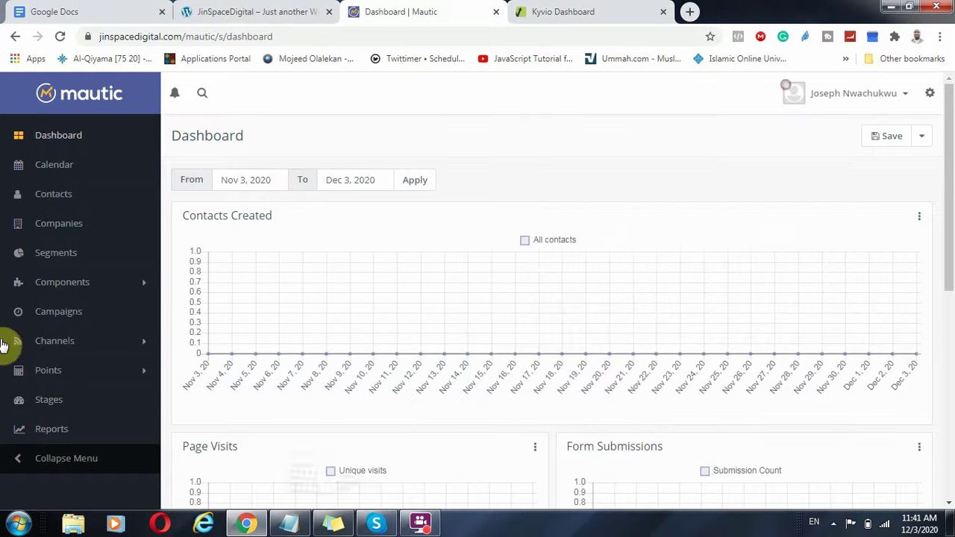
{"action": "left_click", "coordinate": [134, 282]}
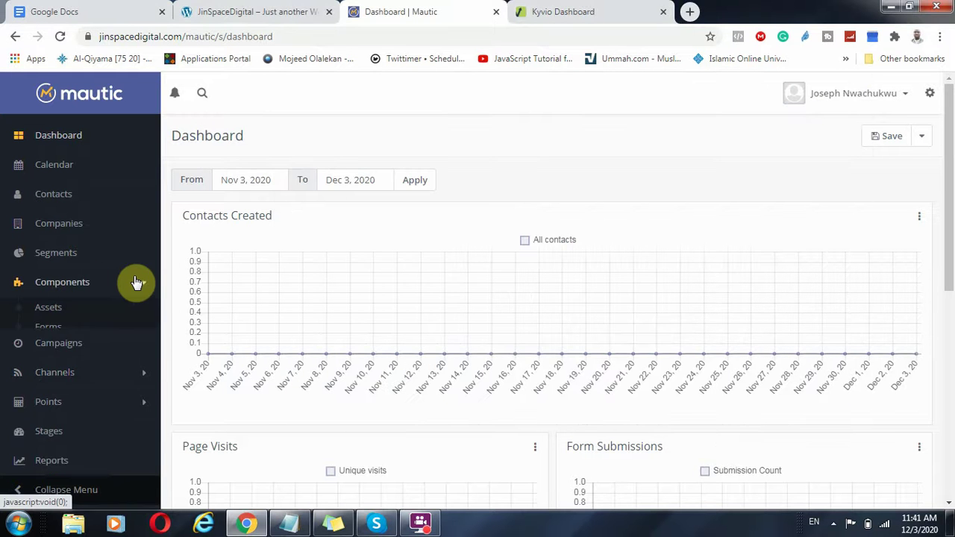
{"action": "left_click", "coordinate": [79, 196]}
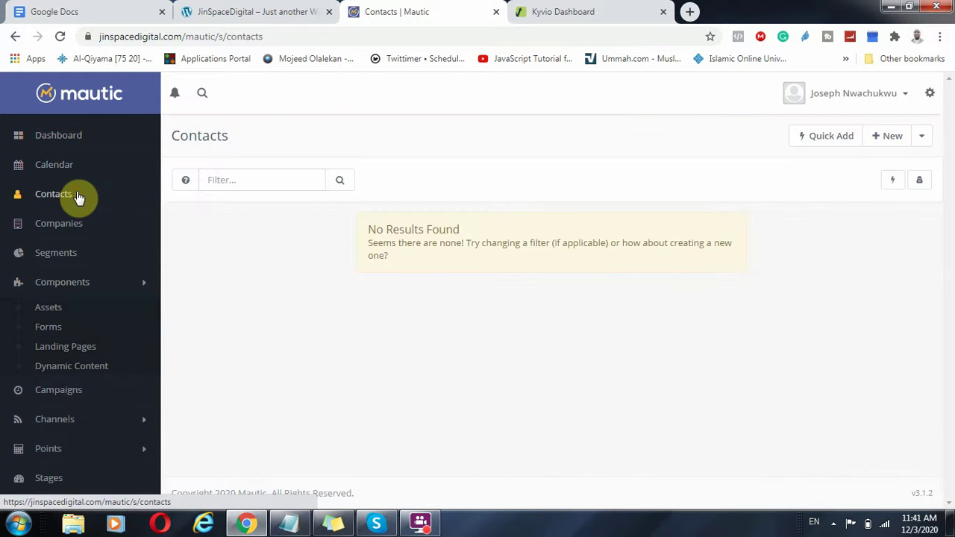
{"action": "left_click", "coordinate": [892, 136]}
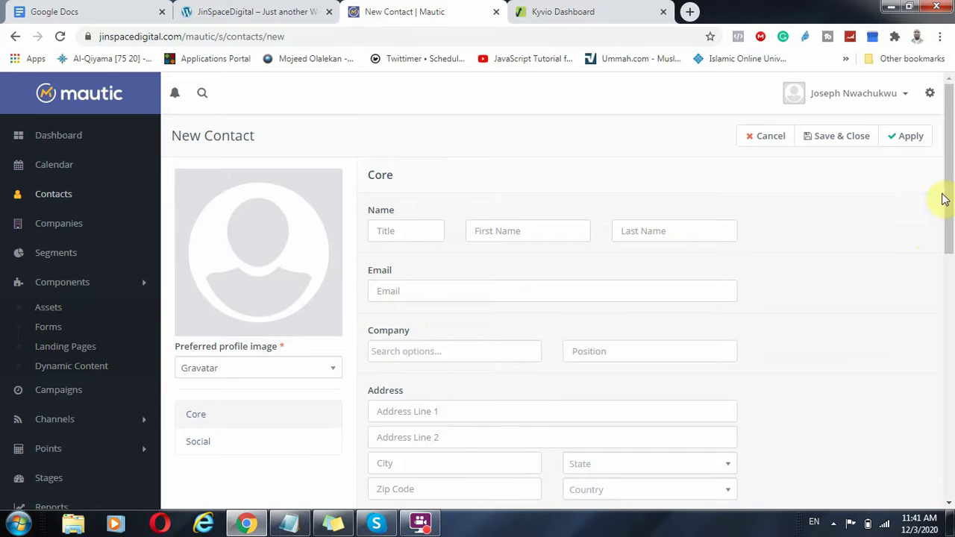
{"action": "left_click_drag", "start_coordinate": [944, 199], "coordinate": [951, 481]}
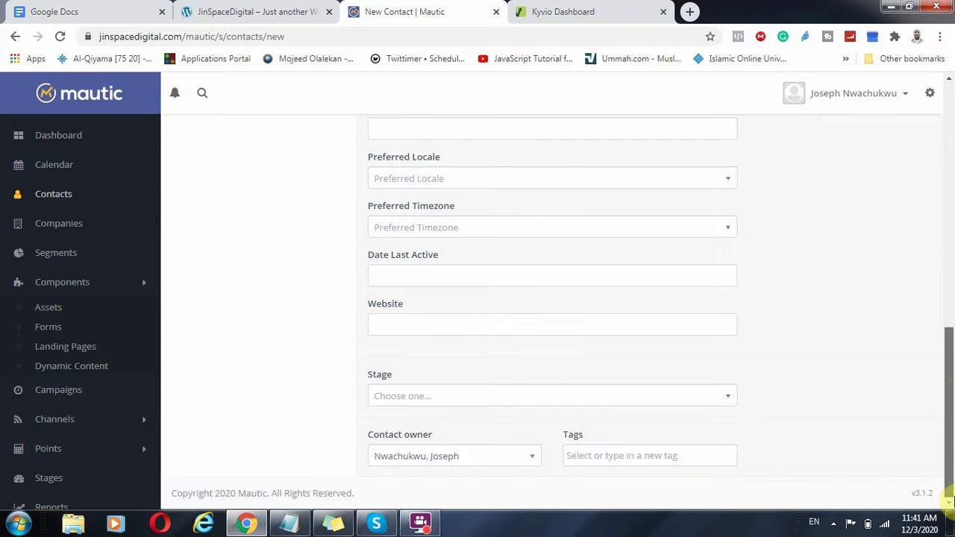
{"action": "left_click_drag", "start_coordinate": [948, 414], "coordinate": [948, 188]}
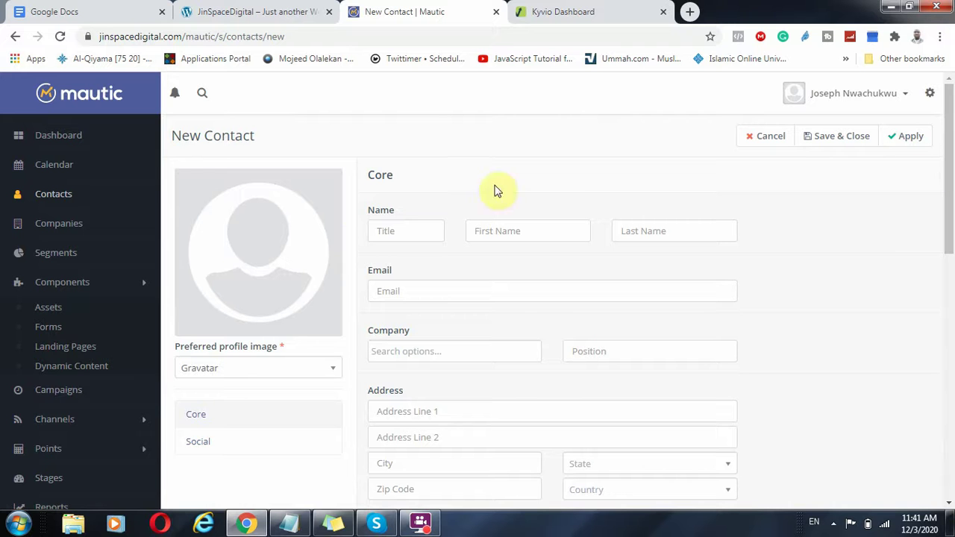
{"action": "left_click", "coordinate": [772, 136]}
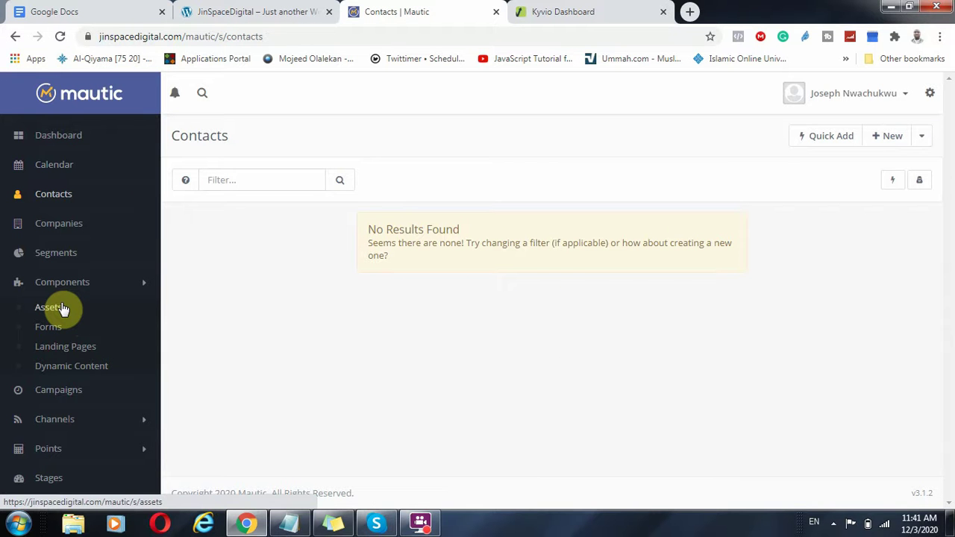
- Create a new contact segment named "Pending Verification", consulting the funnel note for the email step
{"action": "left_click", "coordinate": [77, 253]}
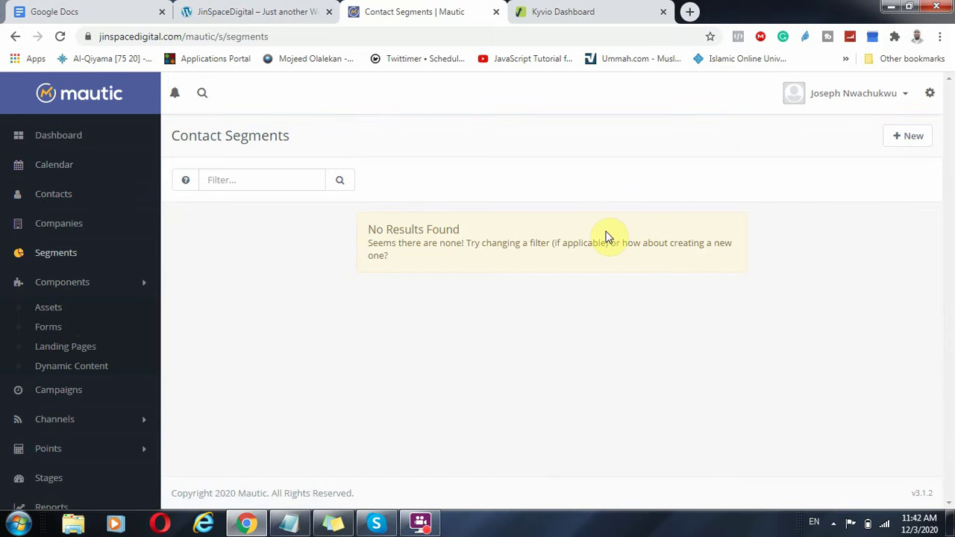
{"action": "left_click", "coordinate": [915, 137]}
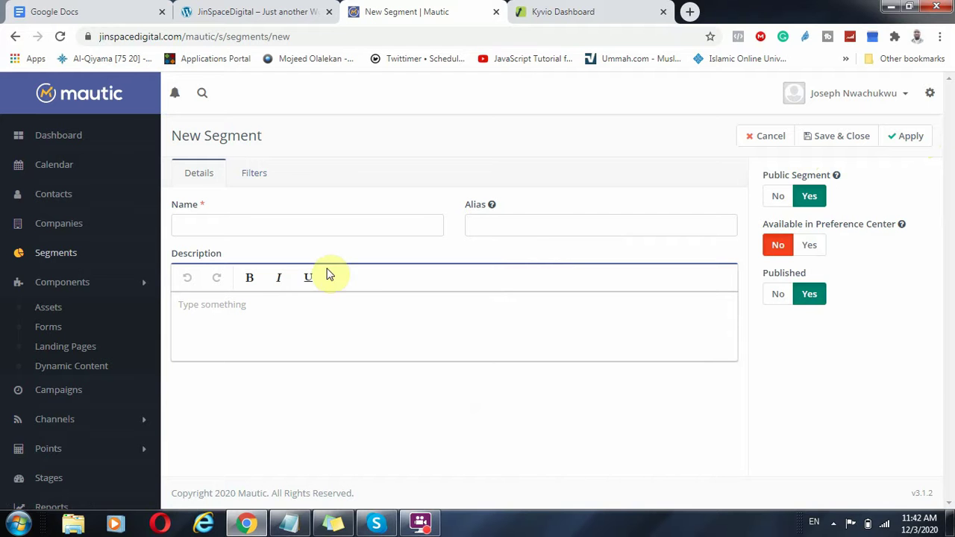
{"action": "left_click", "coordinate": [251, 228]}
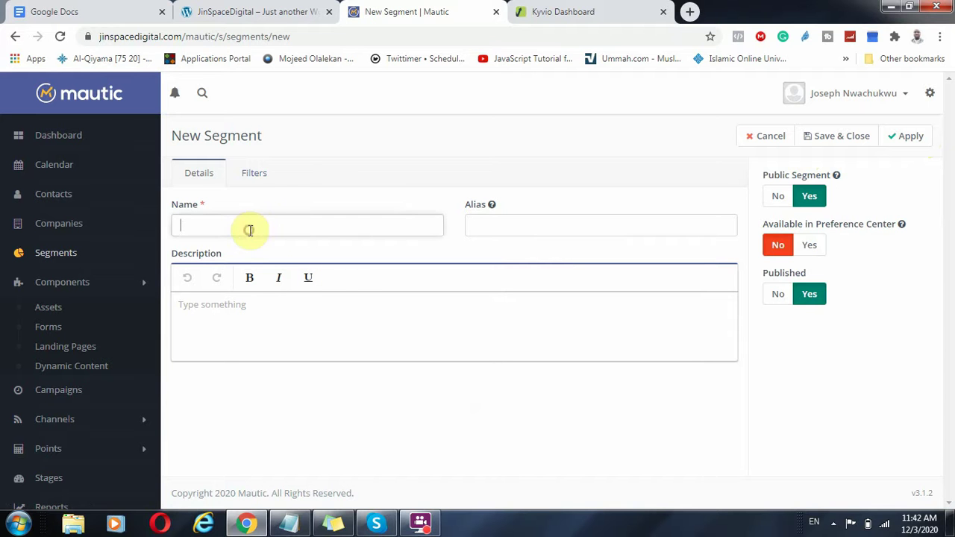
{"action": "left_click", "coordinate": [289, 525]}
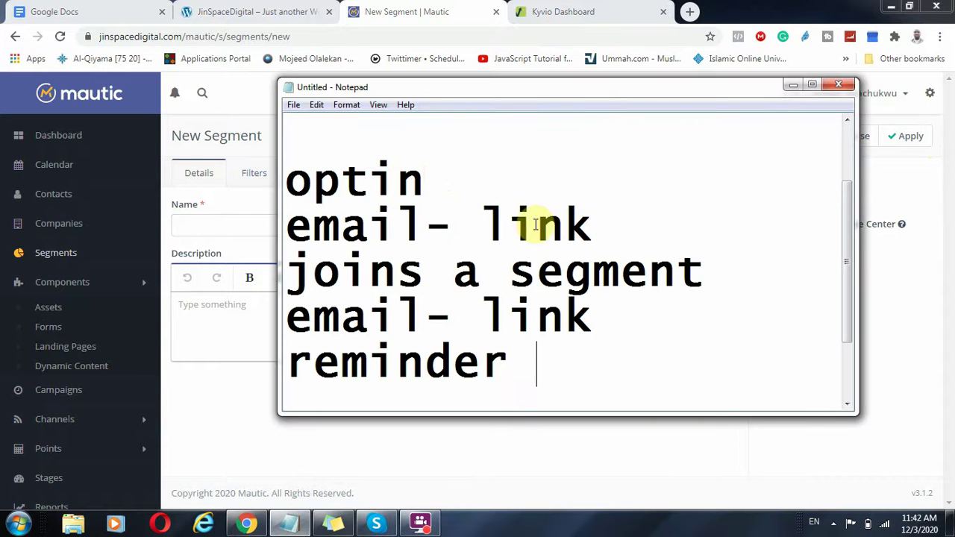
{"action": "left_click_drag", "start_coordinate": [426, 223], "coordinate": [249, 236]}
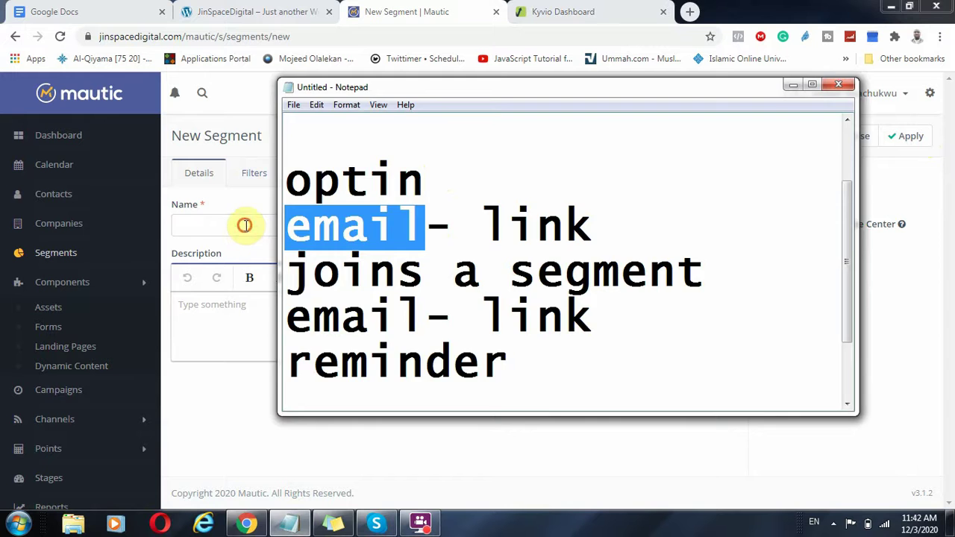
{"action": "left_click", "coordinate": [246, 225]}
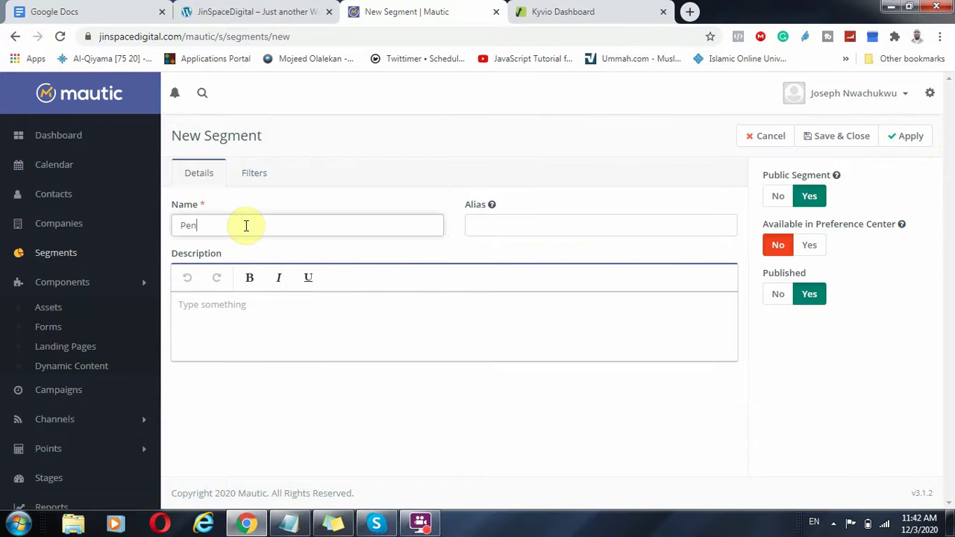
{"action": "type", "text": "Pending Verification"}
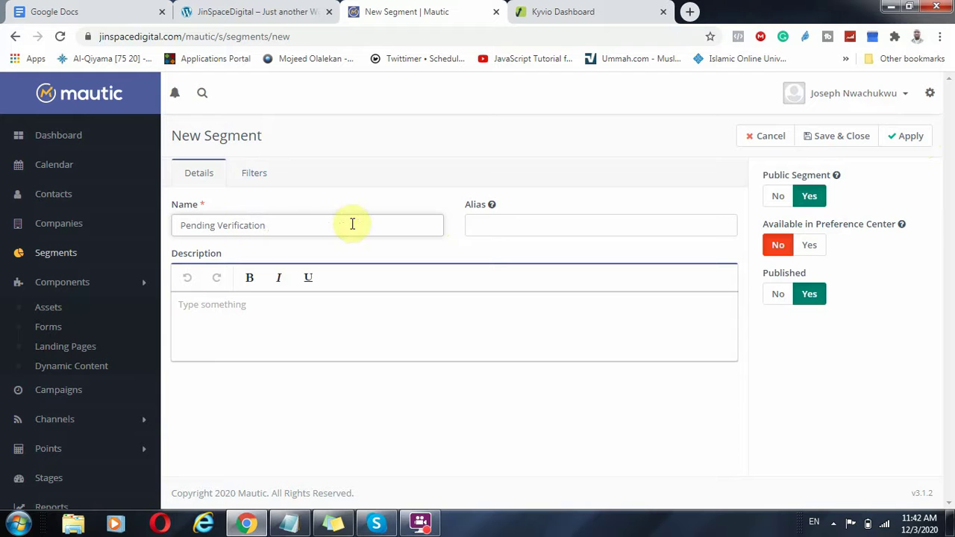
- Add a Tags filter to the Pending Verification segment from the contact filter fields
{"action": "left_click", "coordinate": [246, 170]}
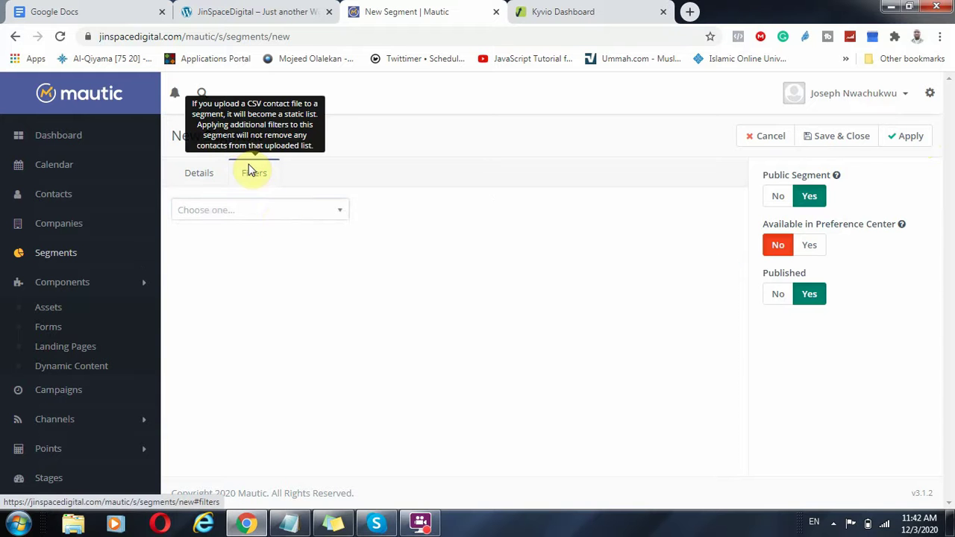
{"action": "left_click", "coordinate": [273, 209]}
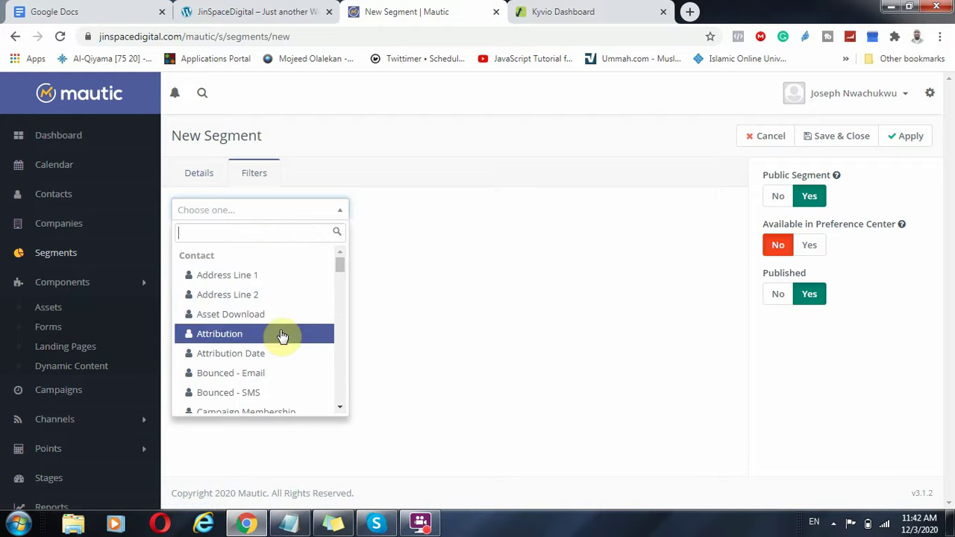
{"action": "scroll", "coordinate": [279, 335], "scroll_direction": "down", "scroll_amount": 5}
{"action": "scroll", "coordinate": [270, 355], "scroll_direction": "down", "scroll_amount": 1}
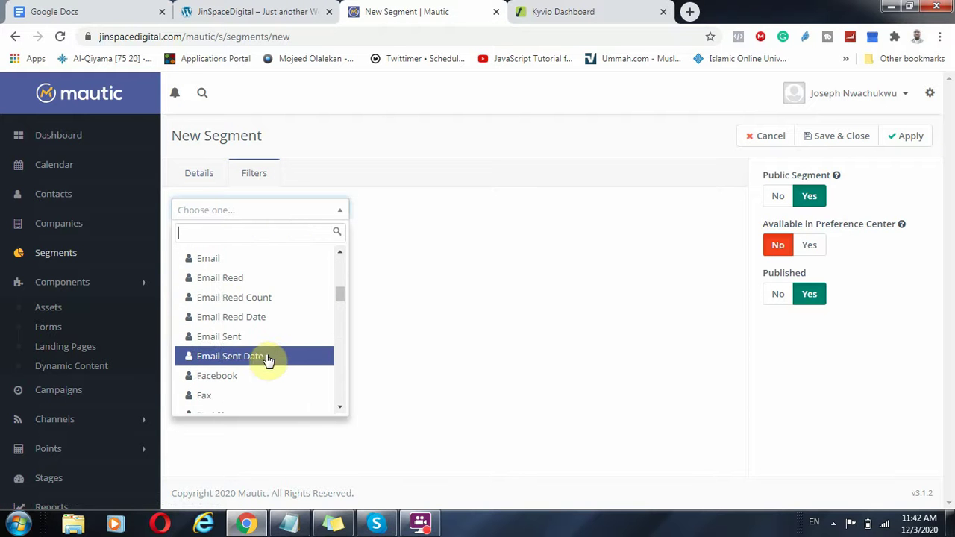
{"action": "scroll", "coordinate": [254, 343], "scroll_direction": "down", "scroll_amount": 2}
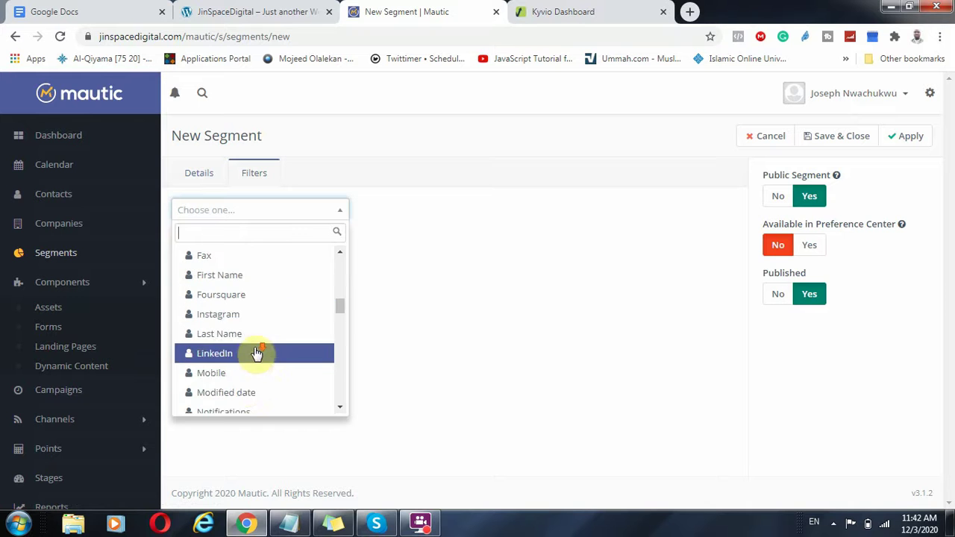
{"action": "scroll", "coordinate": [247, 388], "scroll_direction": "down", "scroll_amount": 4}
{"action": "scroll", "coordinate": [247, 388], "scroll_direction": "down", "scroll_amount": 5}
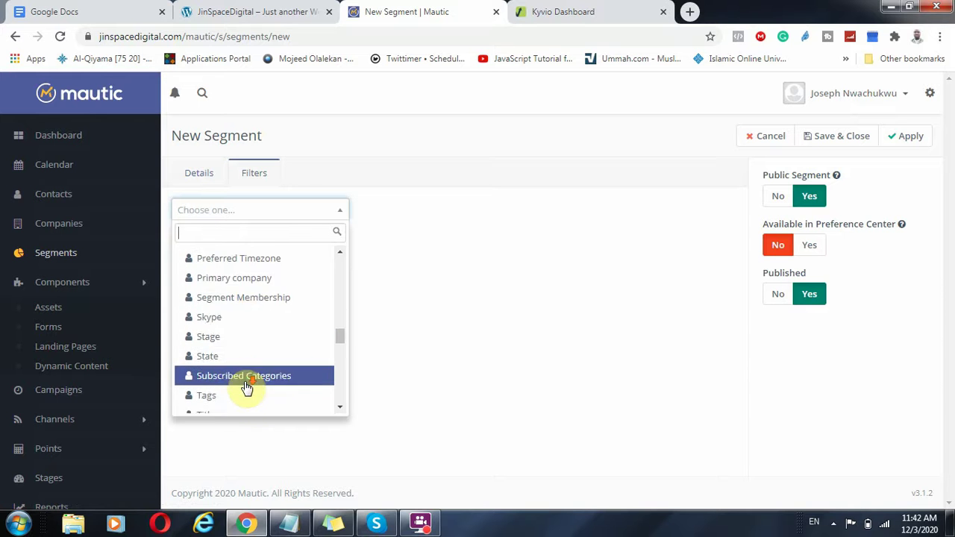
{"action": "scroll", "coordinate": [249, 291], "scroll_direction": "up", "scroll_amount": 2}
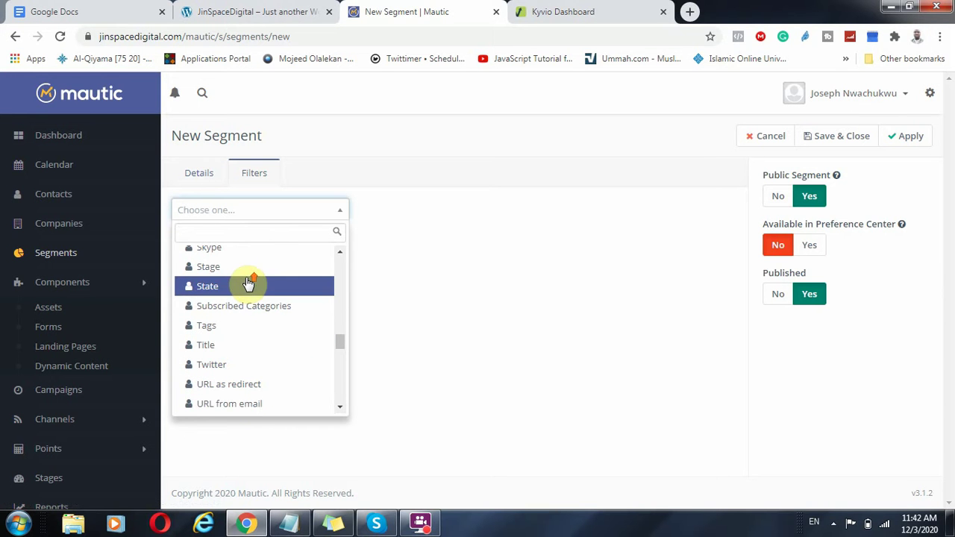
{"action": "left_click", "coordinate": [245, 326]}
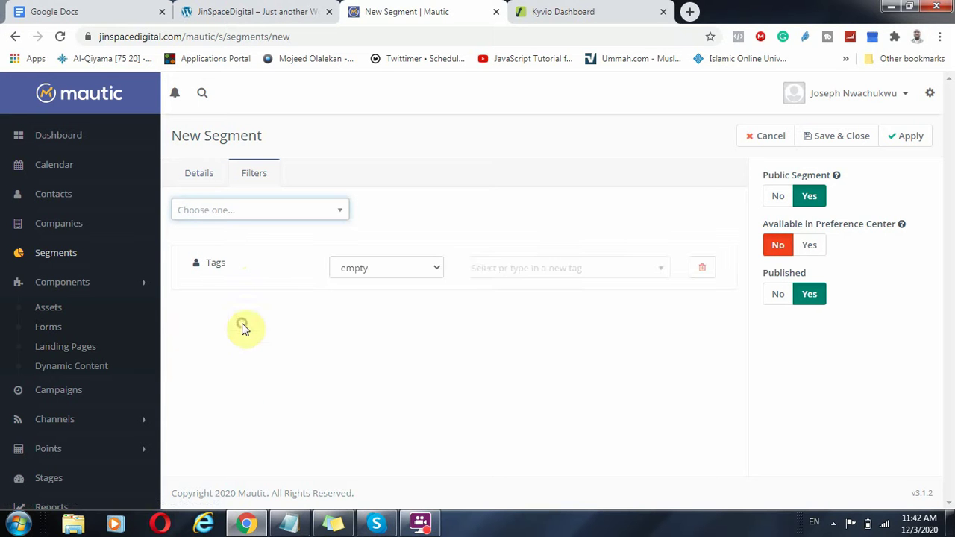
- Set the Tags filter to including the tag "Verification" and save the Pending Verification segment
{"action": "left_click", "coordinate": [431, 266]}
{"action": "left_click", "coordinate": [436, 267]}
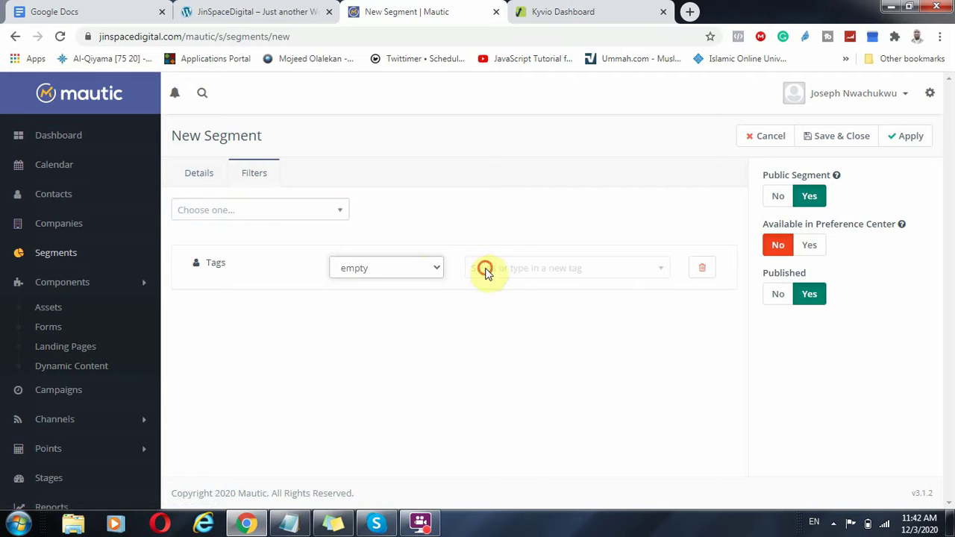
{"action": "left_click", "coordinate": [429, 270]}
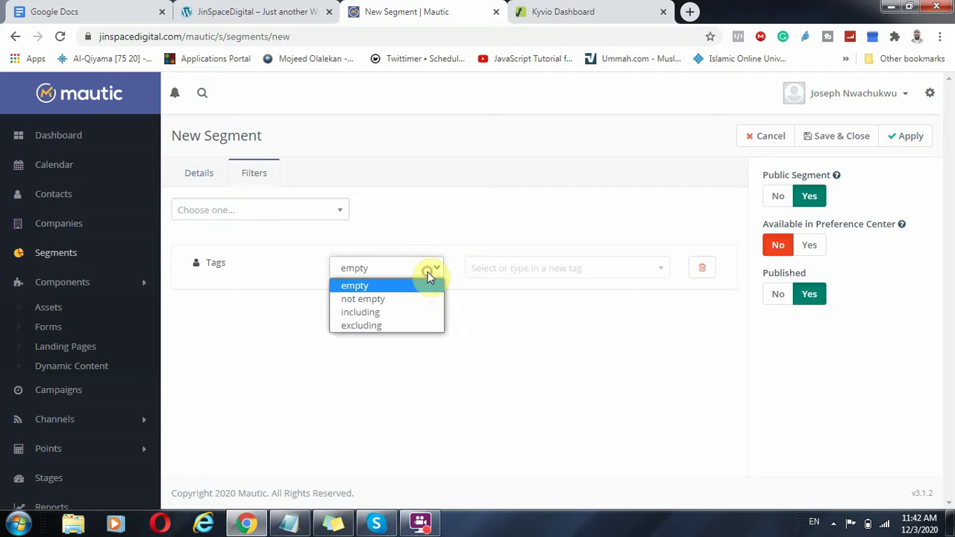
{"action": "left_click", "coordinate": [403, 313]}
{"action": "left_click", "coordinate": [504, 263]}
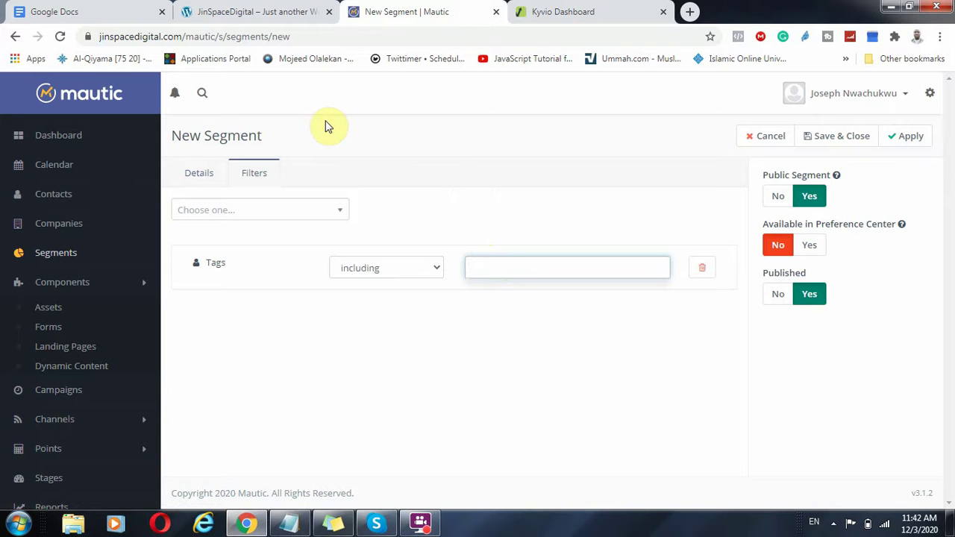
{"action": "type", "text": "Verifi"}
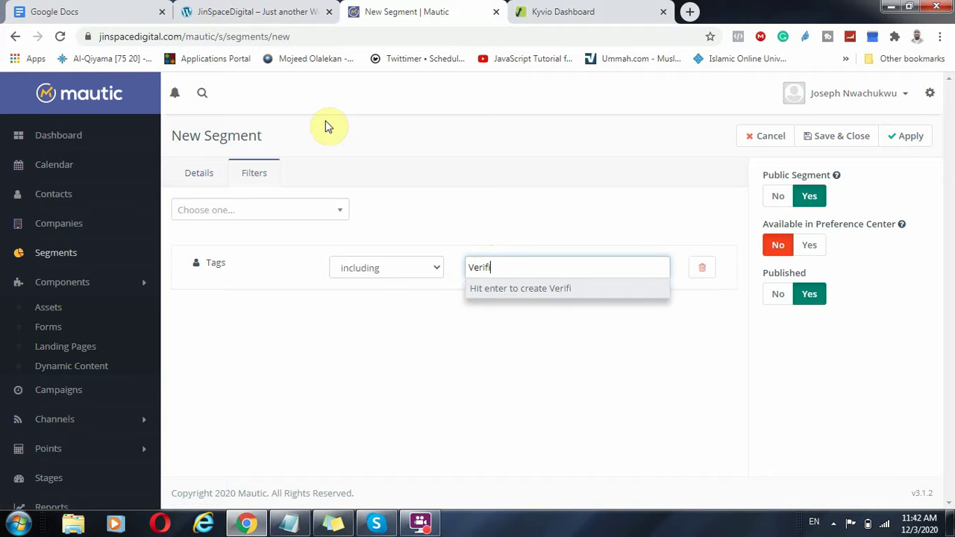
{"action": "type", "text": "cation"}
{"action": "key", "text": "Return"}
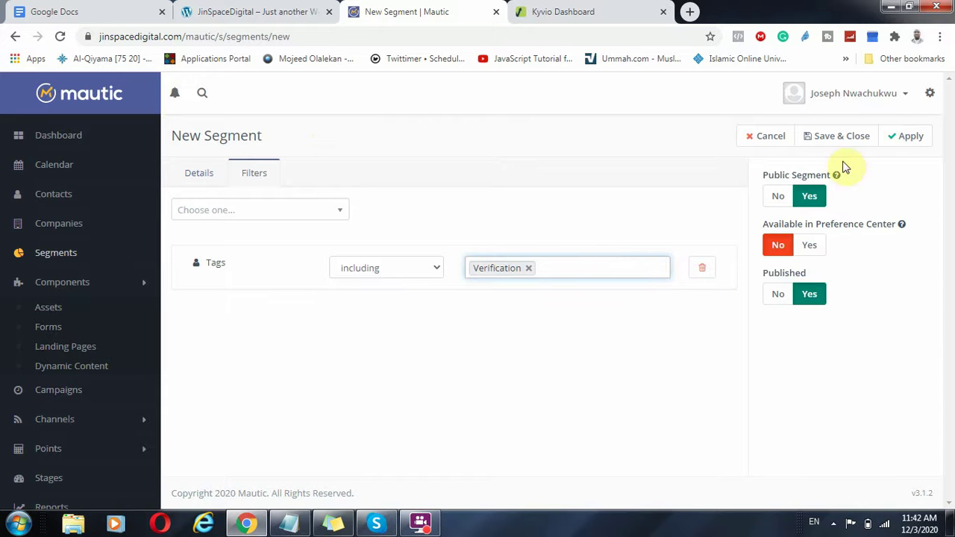
{"action": "left_click", "coordinate": [847, 135]}
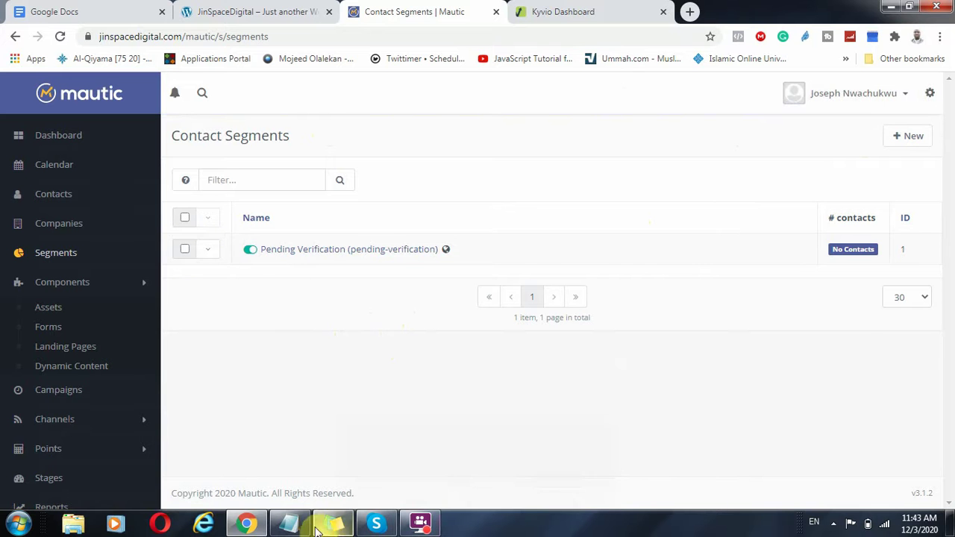
- Consult the optin step in the funnel note, switch to the JinSpaceDigital WordPress site, and log in to its admin with the saved credentials
{"action": "left_click", "coordinate": [289, 524]}
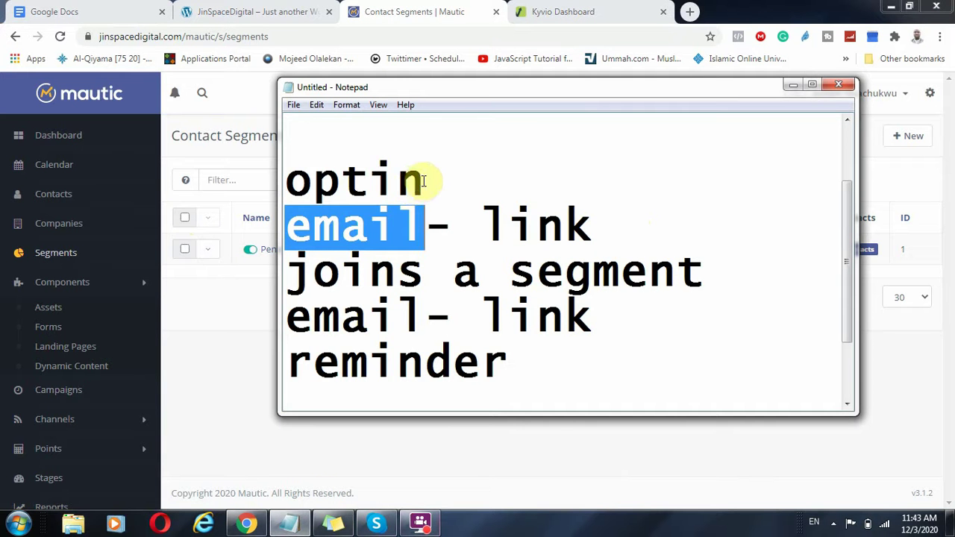
{"action": "left_click_drag", "start_coordinate": [424, 182], "coordinate": [288, 179]}
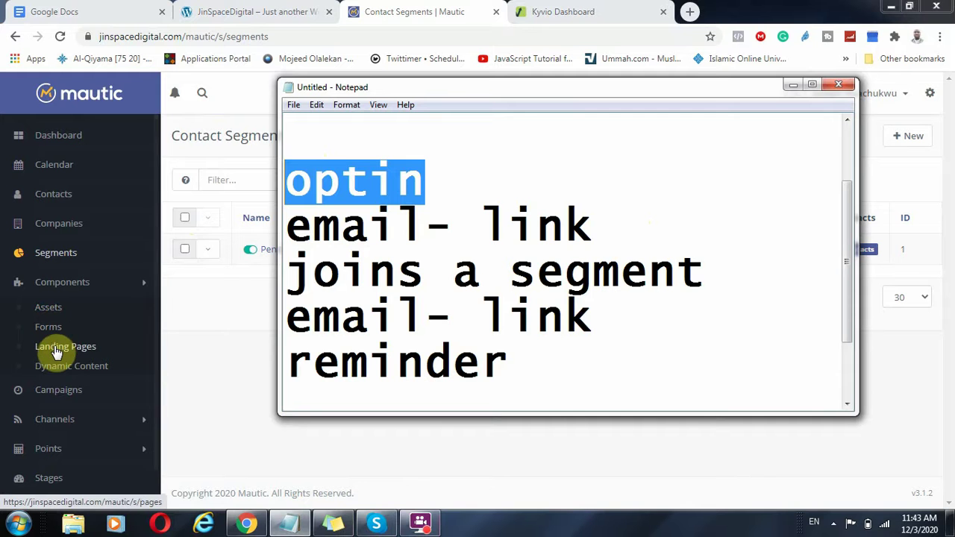
{"action": "left_click", "coordinate": [282, 7]}
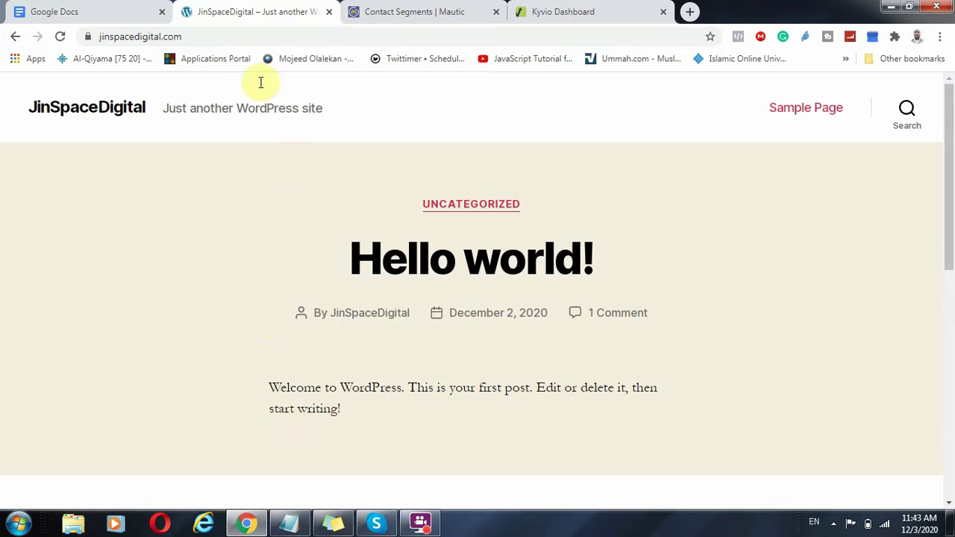
{"action": "left_click", "coordinate": [304, 30]}
{"action": "left_click", "coordinate": [305, 29]}
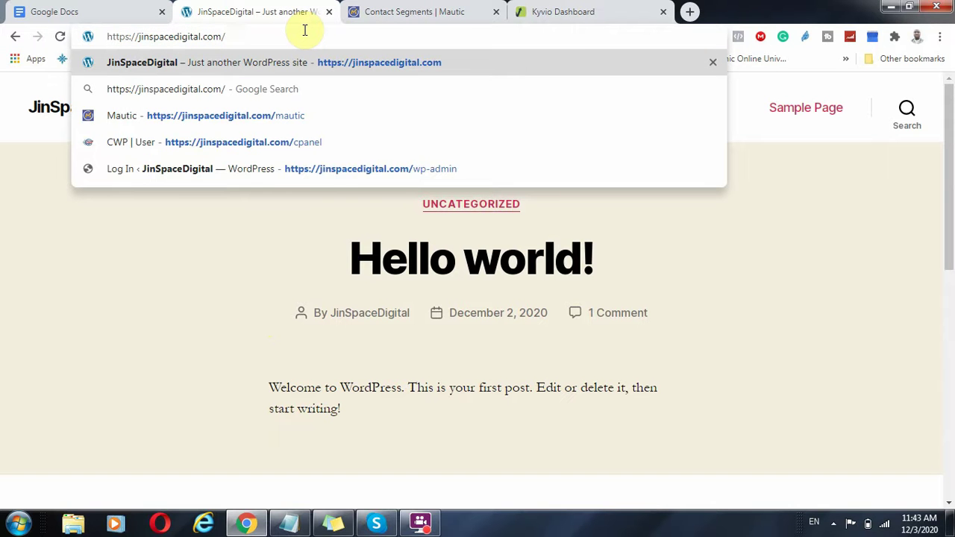
{"action": "key", "text": "Down"}
{"action": "key", "text": "Down"}
{"action": "key", "text": "Down"}
{"action": "key", "text": "Down"}
{"action": "key", "text": "Return"}
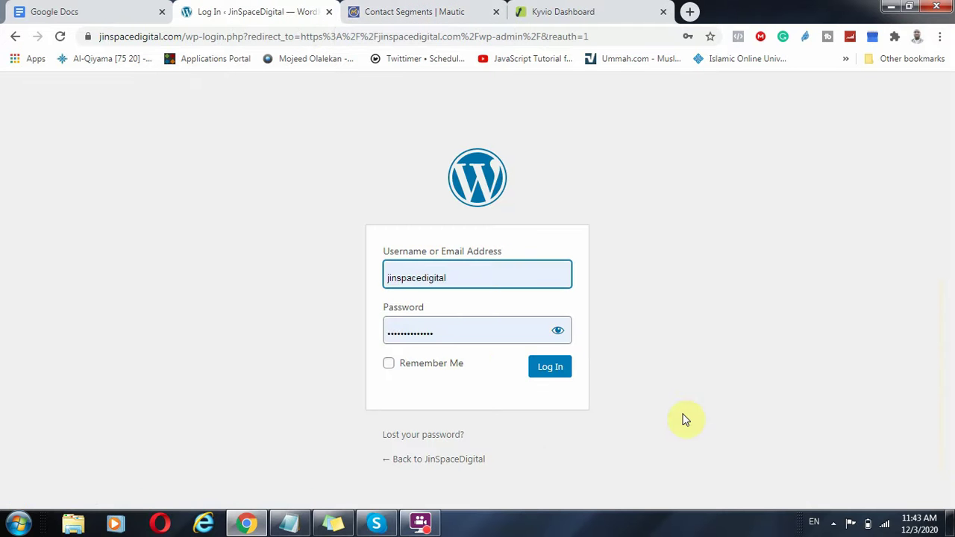
{"action": "left_click", "coordinate": [552, 365]}
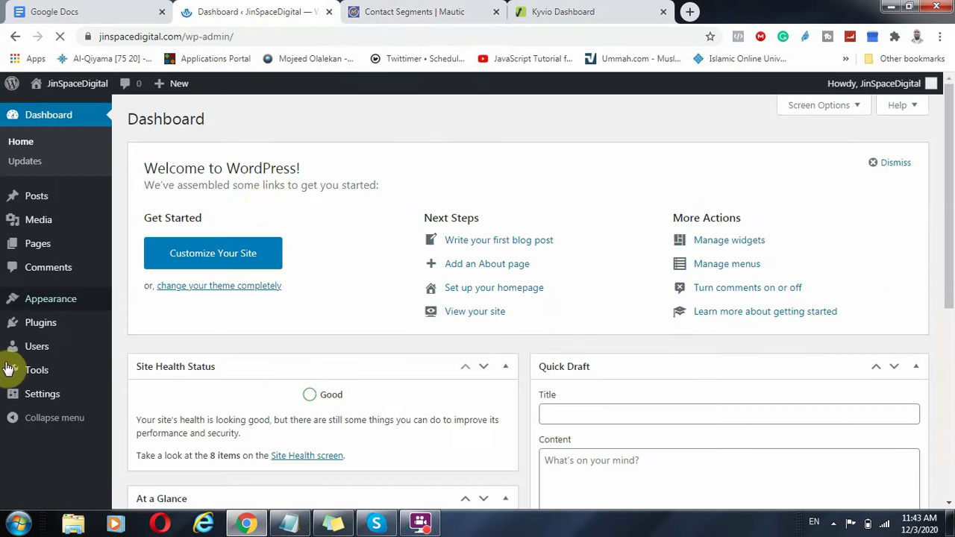
- Search the WordPress plugin directory for "mautic", and install and activate the WP Mautic plugin
{"action": "left_click", "coordinate": [39, 324]}
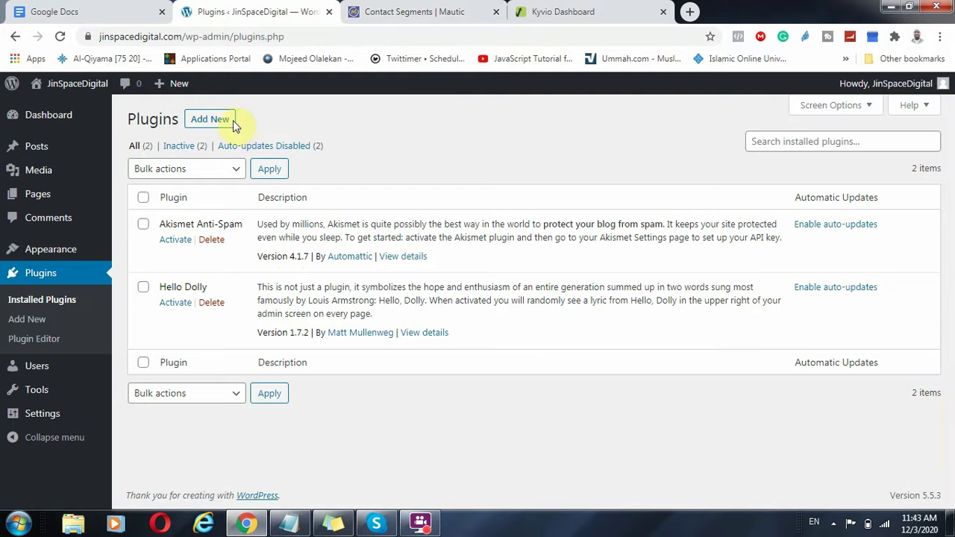
{"action": "left_click", "coordinate": [212, 119]}
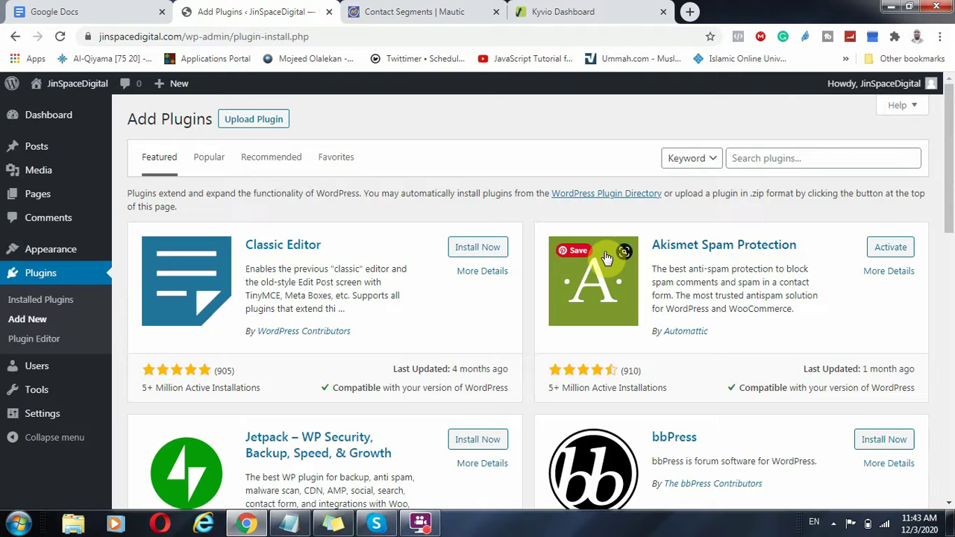
{"action": "left_click", "coordinate": [800, 158]}
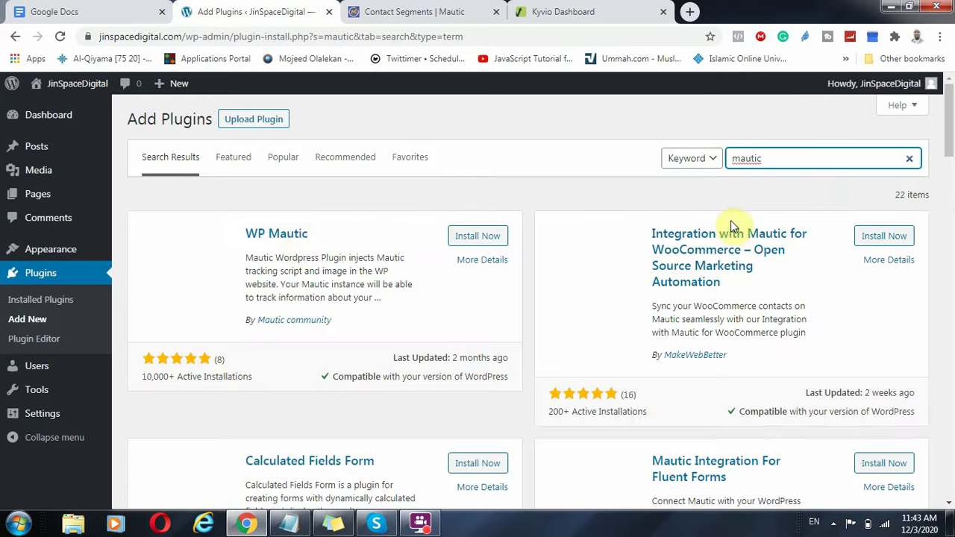
{"action": "left_click", "coordinate": [483, 236]}
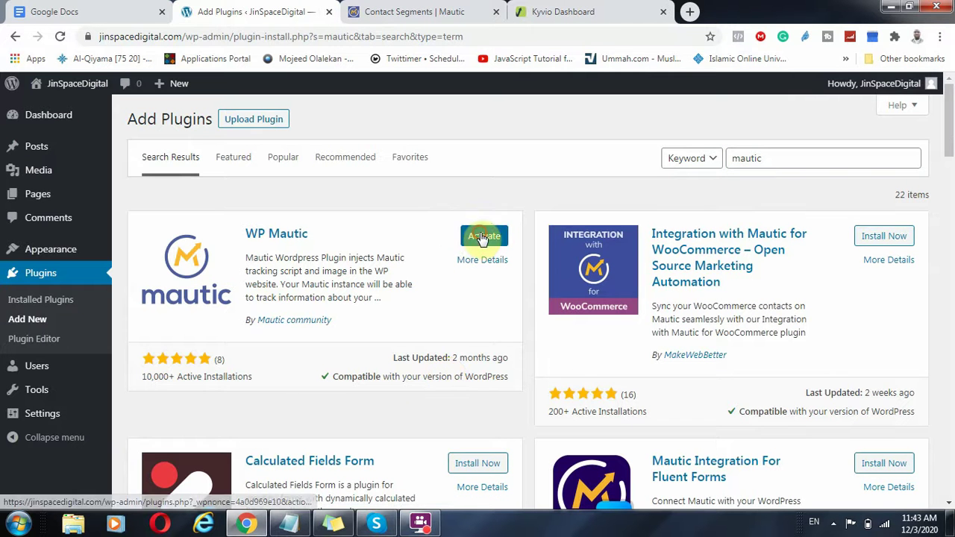
{"action": "left_click", "coordinate": [483, 236]}
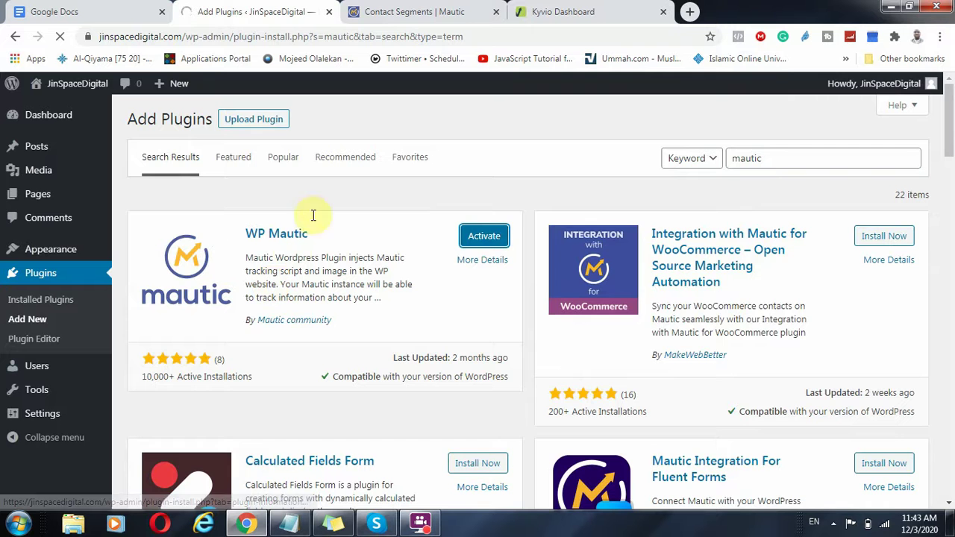
{"action": "left_click", "coordinate": [414, 11]}
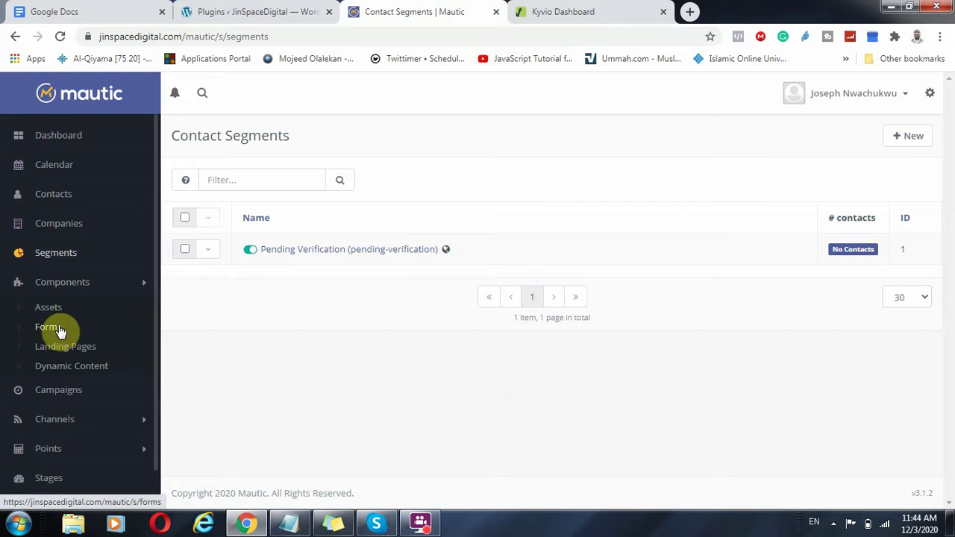
{"action": "left_click", "coordinate": [278, 11]}
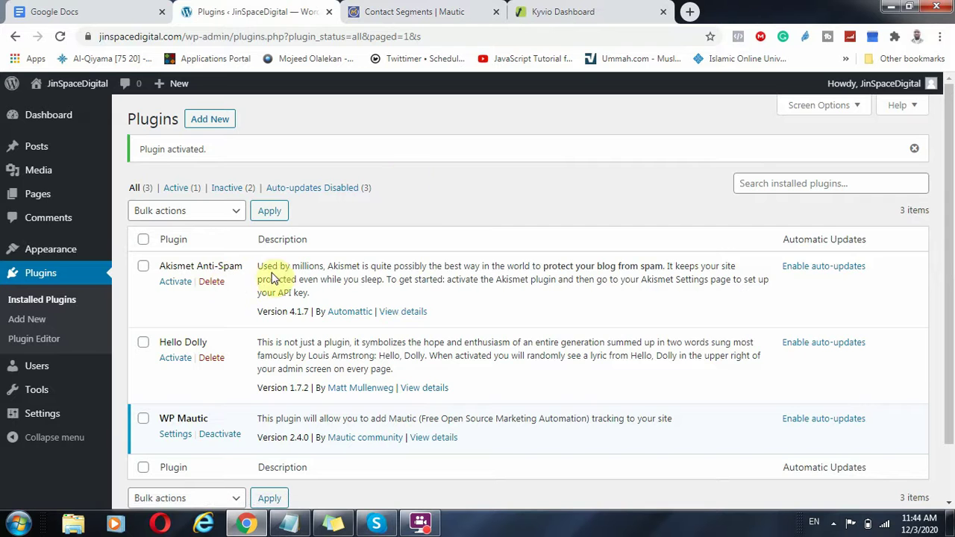
{"action": "key", "text": "ctrl+Tab"}
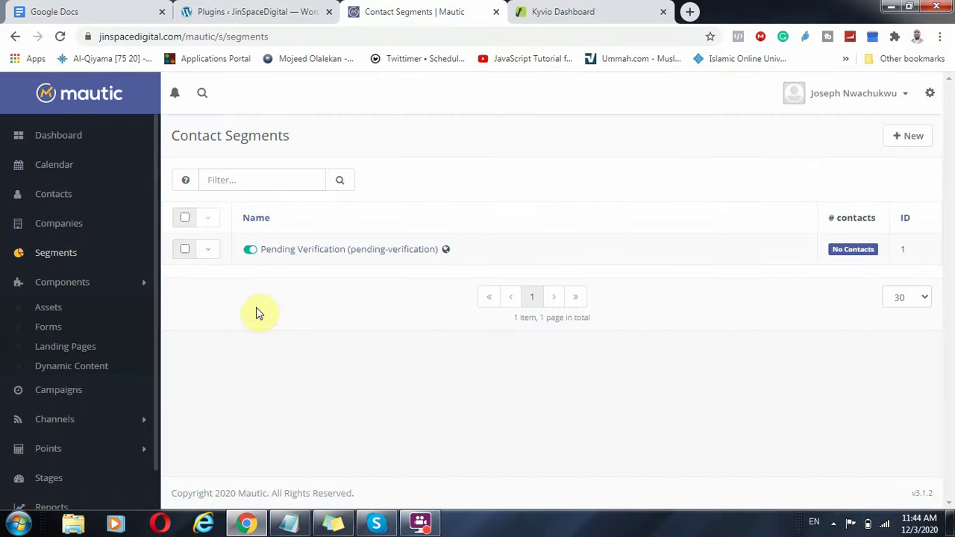
{"action": "left_click", "coordinate": [256, 11]}
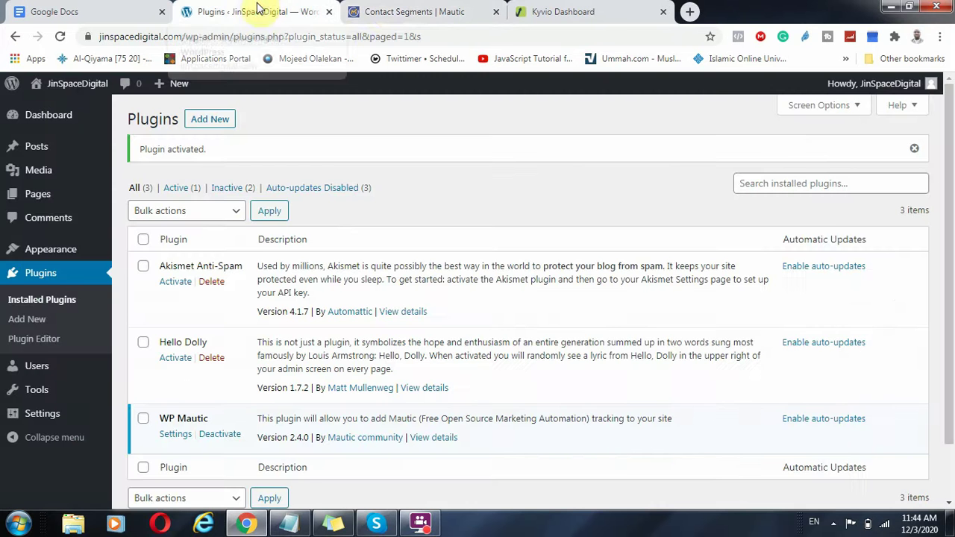
- Switch to Mautic and start a new campaign named "Email Verification", checking the contact restart option's description
{"action": "left_click", "coordinate": [375, 10]}
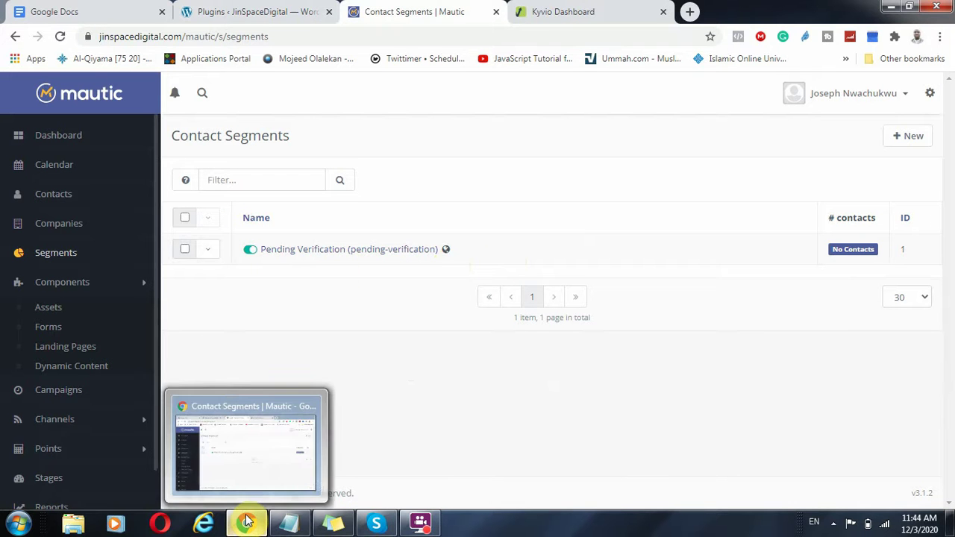
{"action": "left_click", "coordinate": [81, 391]}
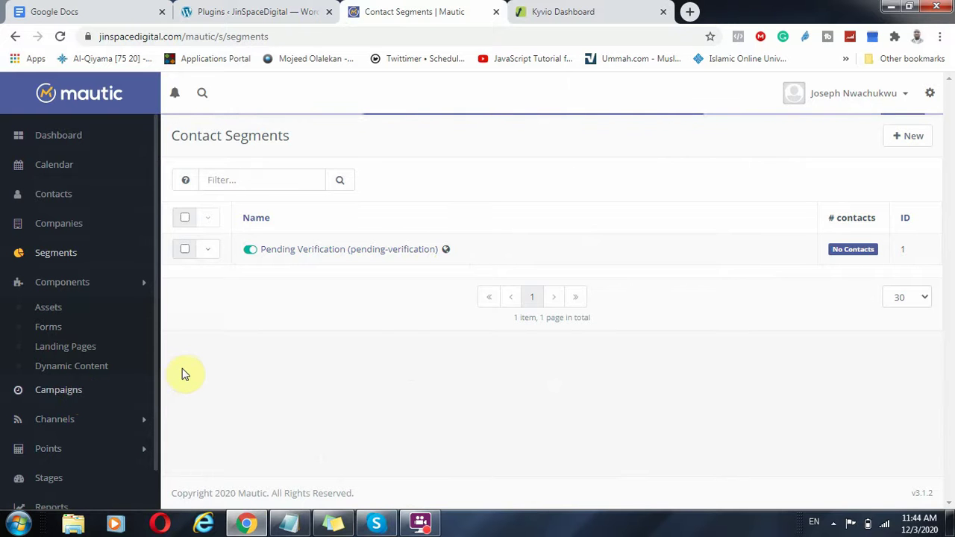
{"action": "left_click", "coordinate": [908, 136]}
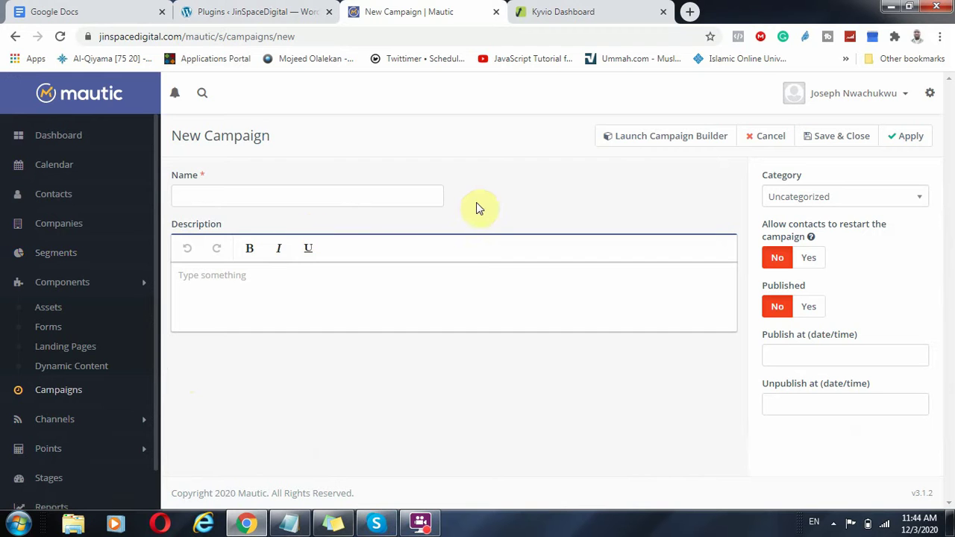
{"action": "left_click", "coordinate": [318, 193]}
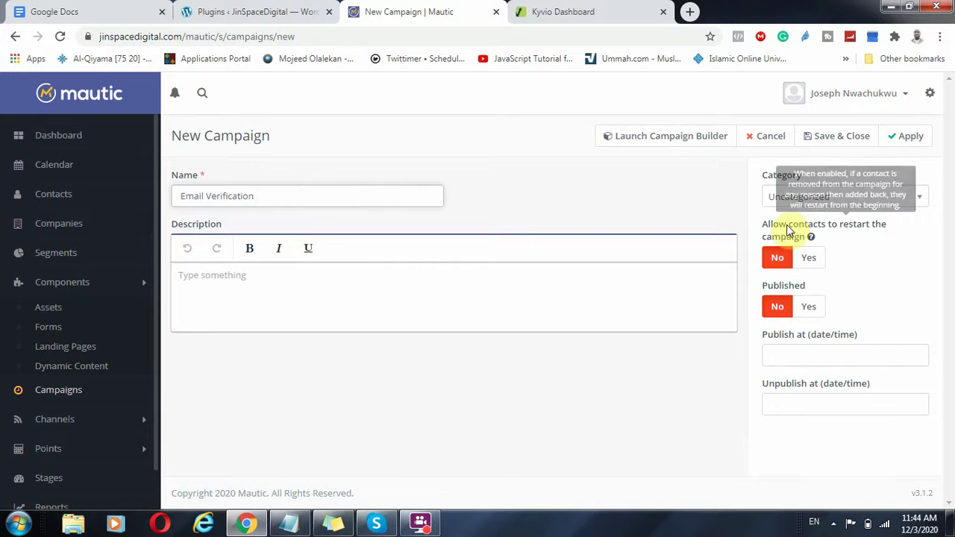
{"action": "mouse_move", "coordinate": [800, 246]}
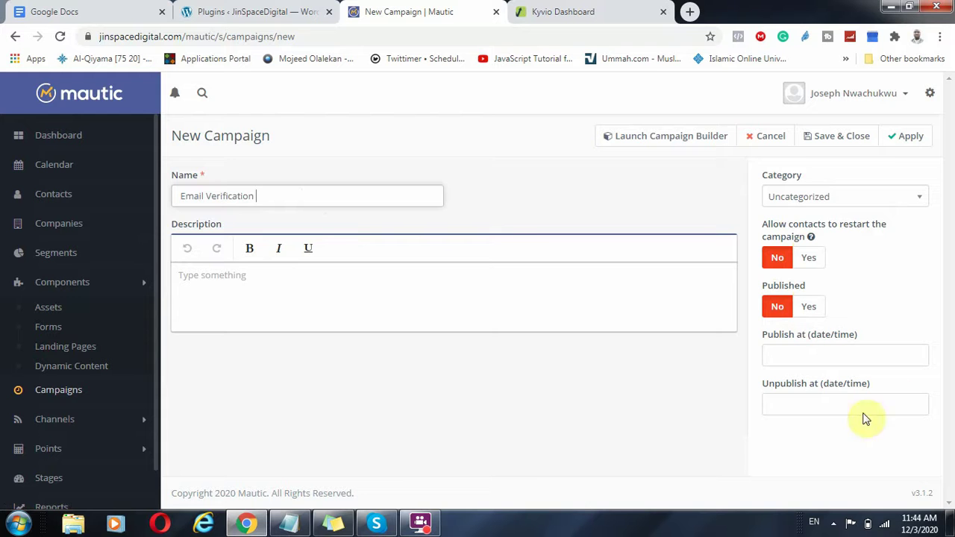
- Launch the campaign builder and add the Pending Verification contact segment as the campaign's contact source
{"action": "left_click", "coordinate": [695, 137]}
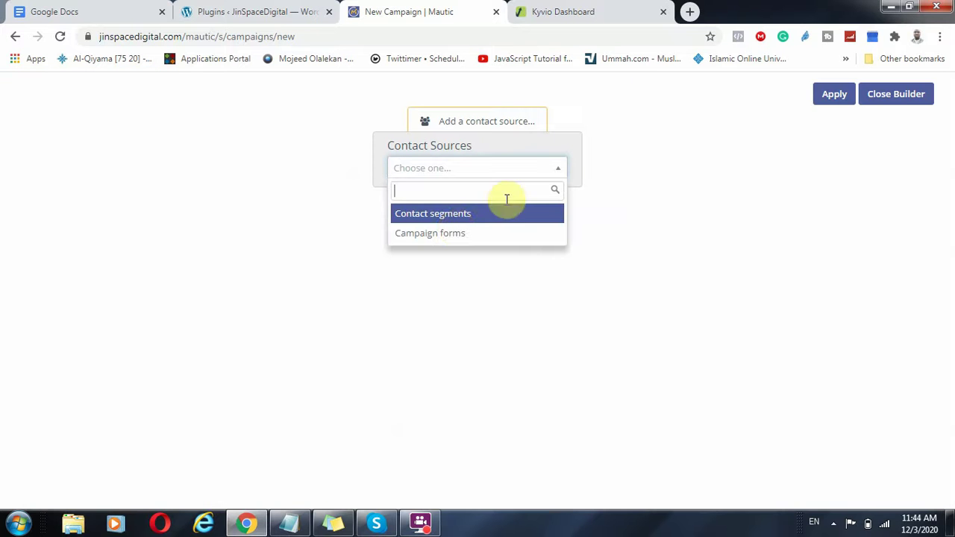
{"action": "left_click", "coordinate": [461, 217]}
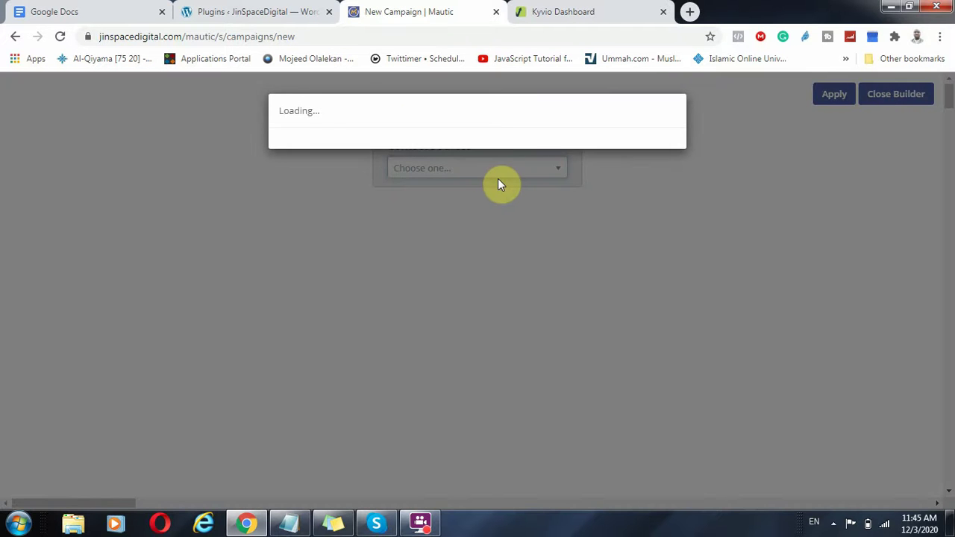
{"action": "left_click", "coordinate": [421, 176]}
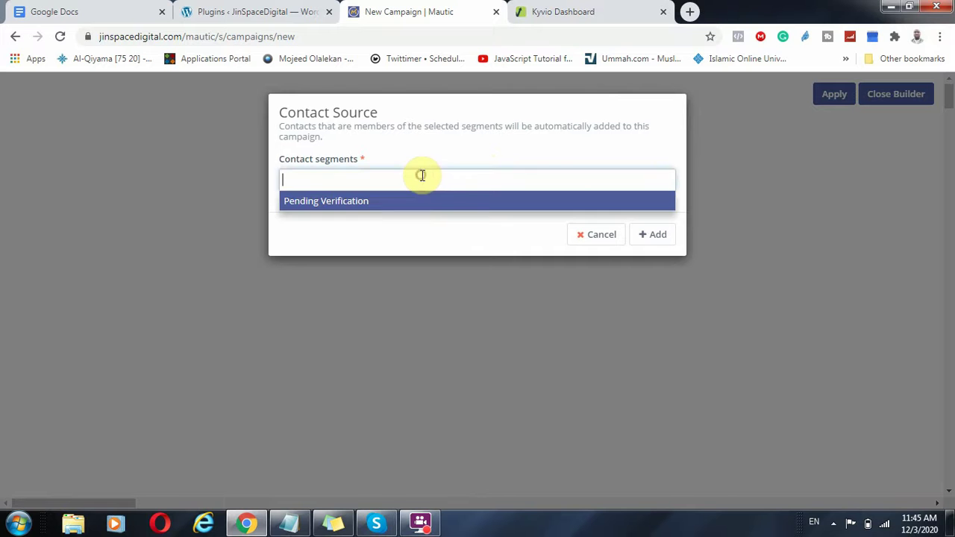
{"action": "left_click", "coordinate": [408, 201]}
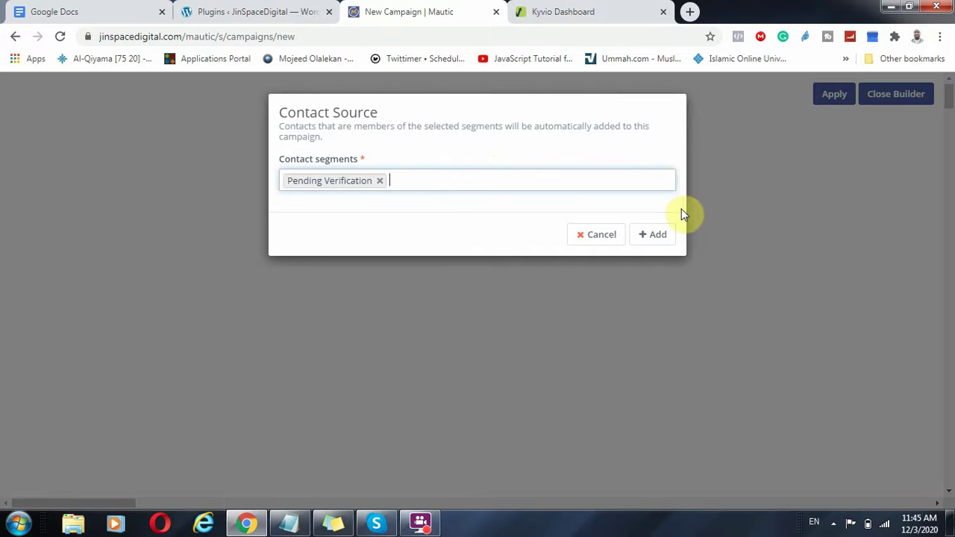
{"action": "left_click", "coordinate": [655, 235]}
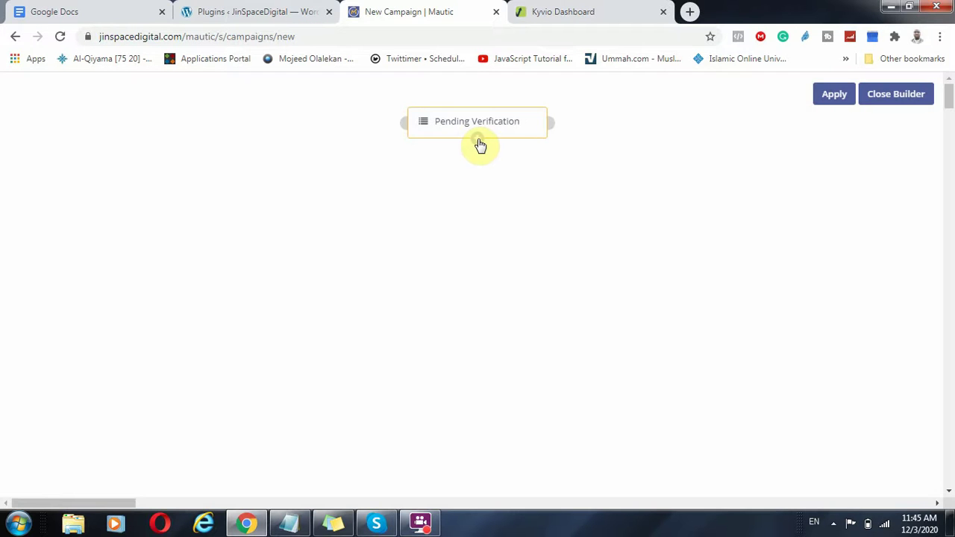
- Bring up the event choices under the Pending Verification source, and review the email link and segment lines in the Notepad funnel note
{"action": "mouse_move", "coordinate": [420, 122]}
{"action": "left_click", "coordinate": [475, 143]}
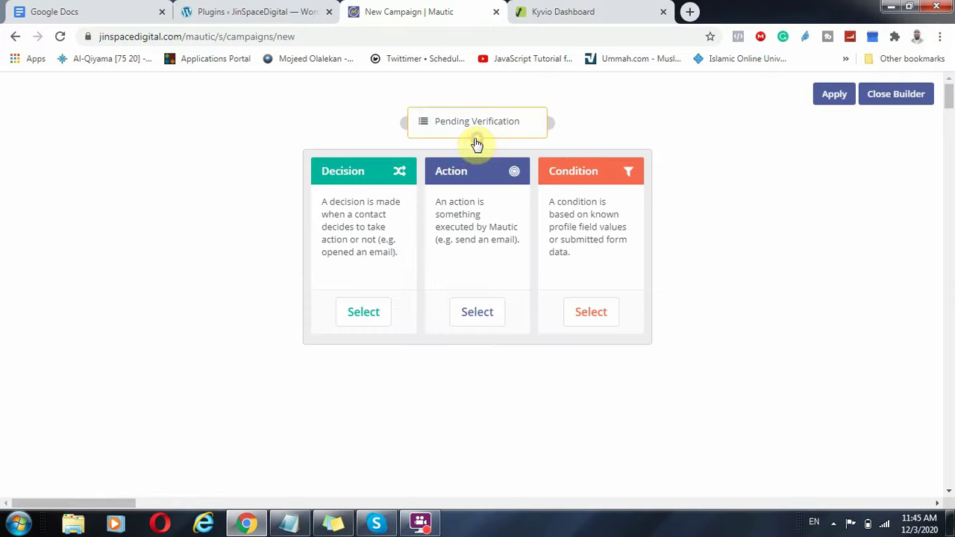
{"action": "left_click", "coordinate": [293, 526]}
{"action": "left_click", "coordinate": [373, 185]}
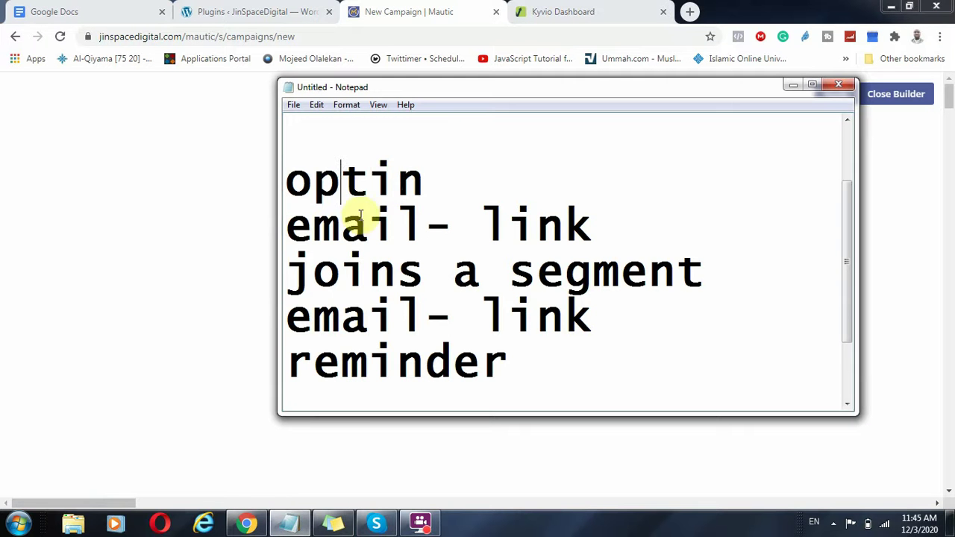
{"action": "left_click_drag", "start_coordinate": [302, 229], "coordinate": [423, 228]}
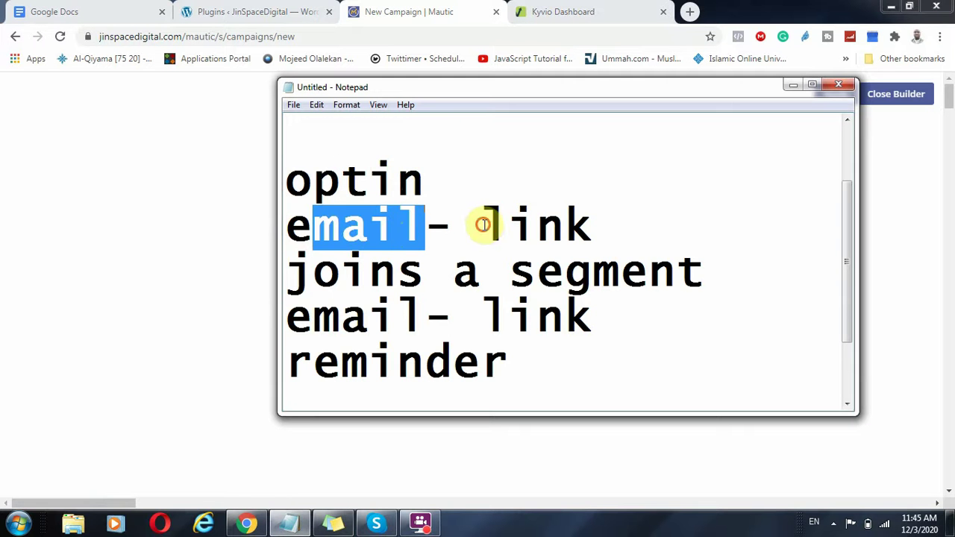
{"action": "left_click_drag", "start_coordinate": [484, 227], "coordinate": [623, 229]}
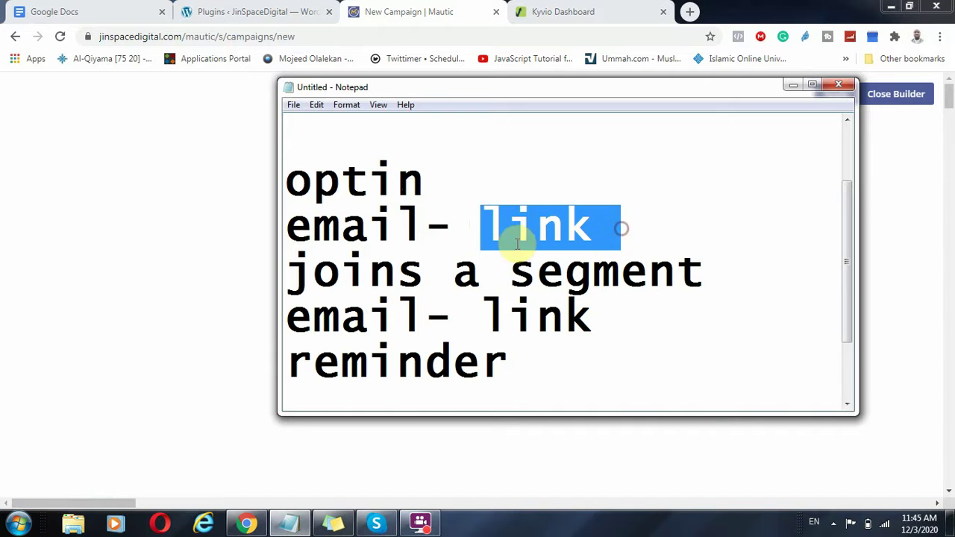
{"action": "left_click_drag", "start_coordinate": [286, 273], "coordinate": [565, 274]}
{"action": "left_click_drag", "start_coordinate": [776, 278], "coordinate": [791, 275]}
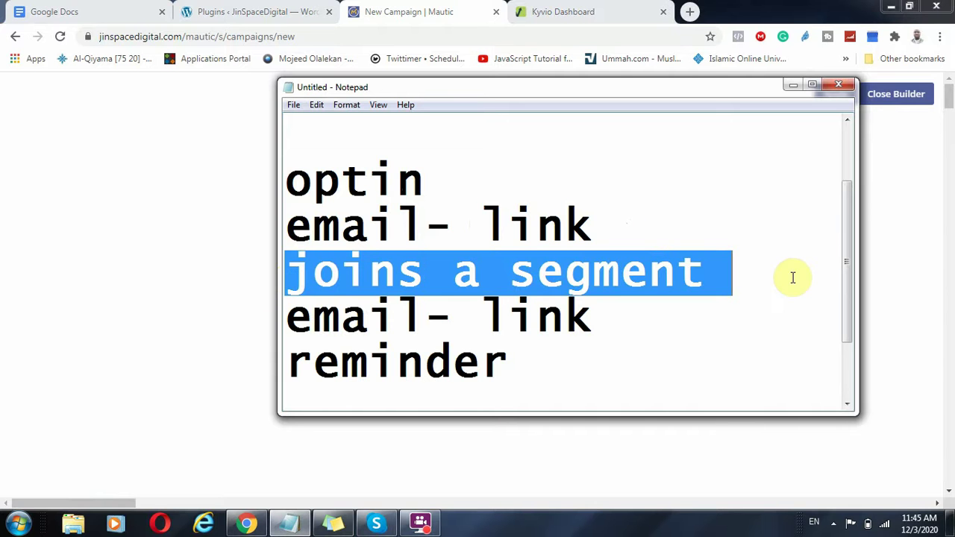
{"action": "left_click_drag", "start_coordinate": [604, 211], "coordinate": [472, 209]}
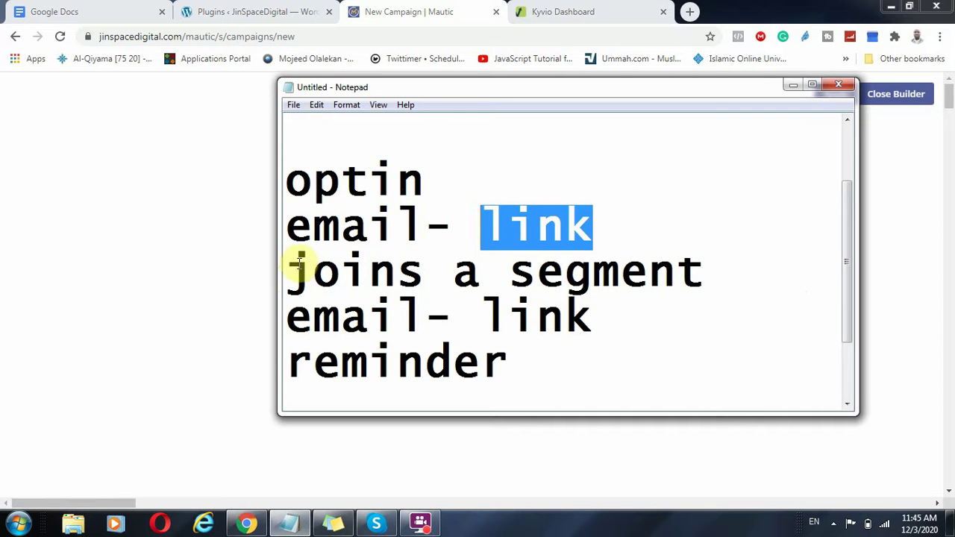
{"action": "left_click_drag", "start_coordinate": [291, 228], "coordinate": [482, 229]}
{"action": "left_click_drag", "start_coordinate": [558, 239], "coordinate": [618, 230]}
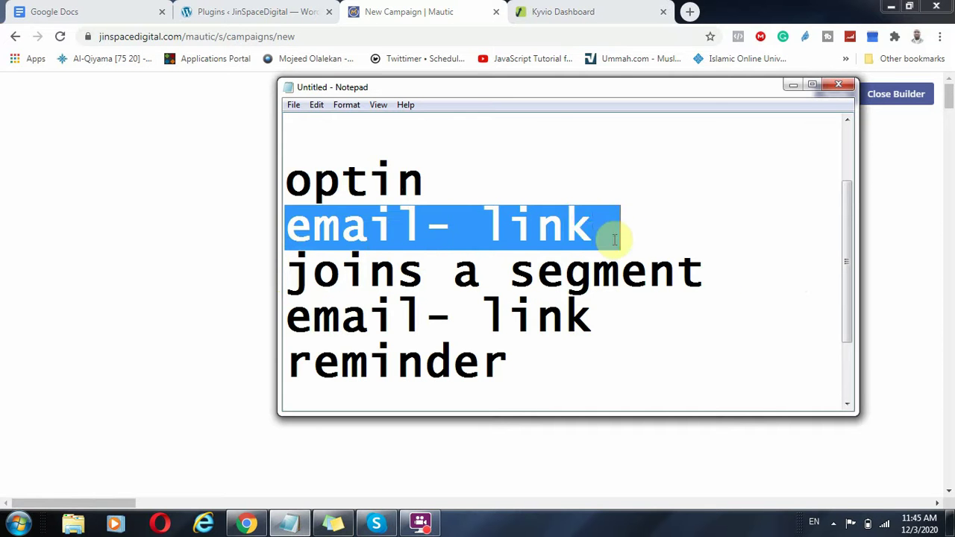
- Append "- warming up of IP address" to the first email link line of the funnel note, followed by a line break
{"action": "left_click", "coordinate": [634, 229]}
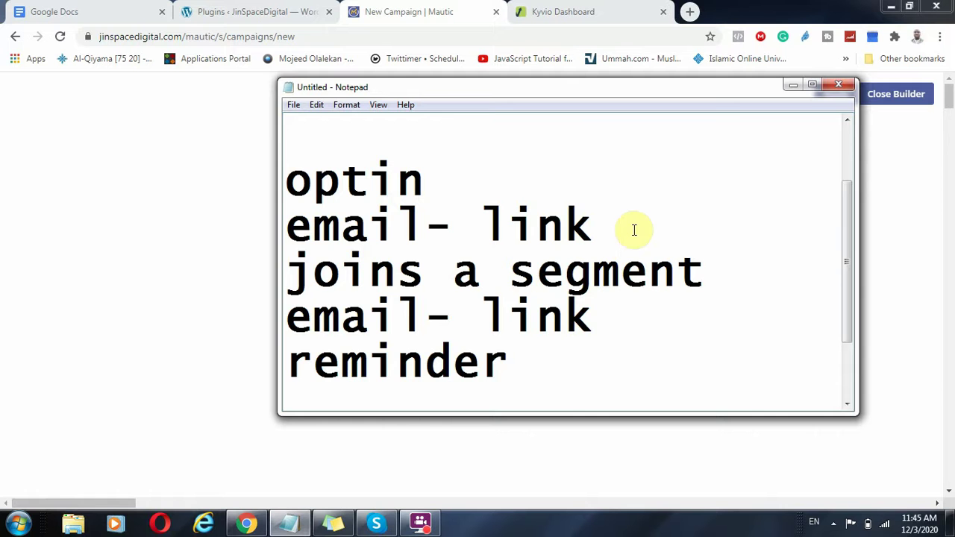
{"action": "type", "text": "- warming "}
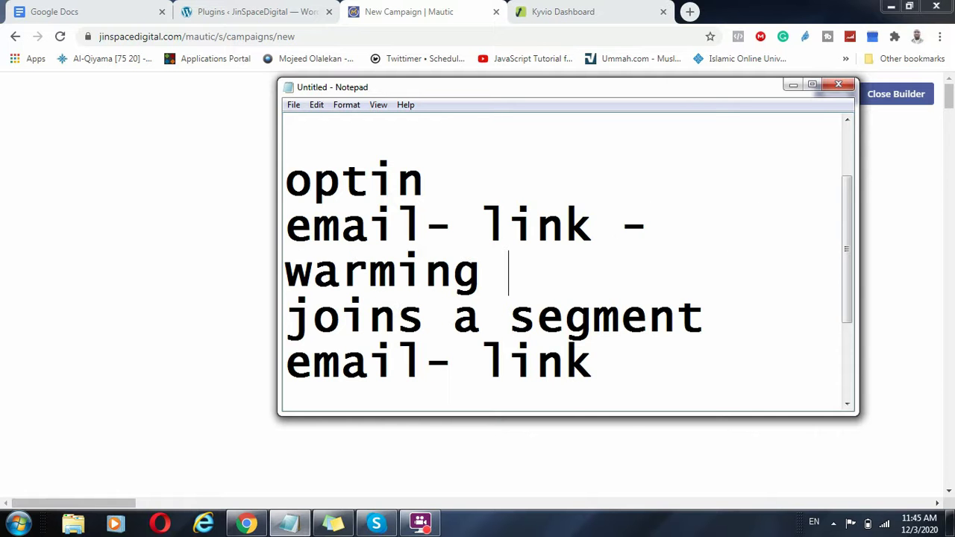
{"action": "type", "text": "up of"}
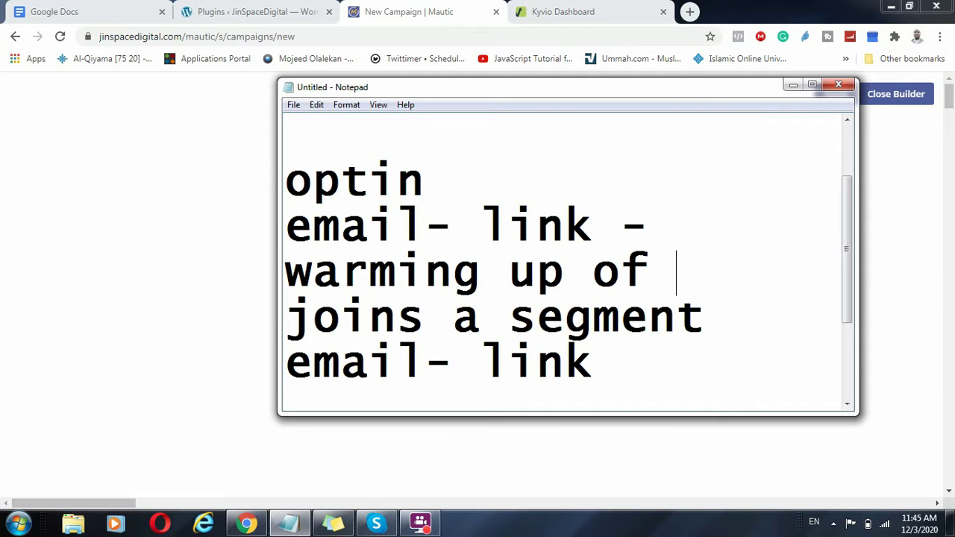
{"action": "type", "text": " IP ad"}
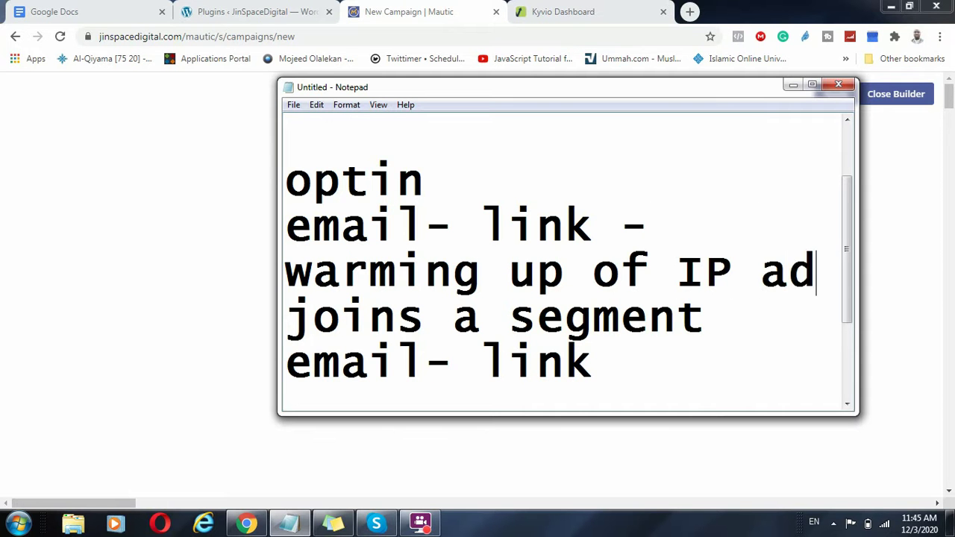
{"action": "type", "text": "fress"}
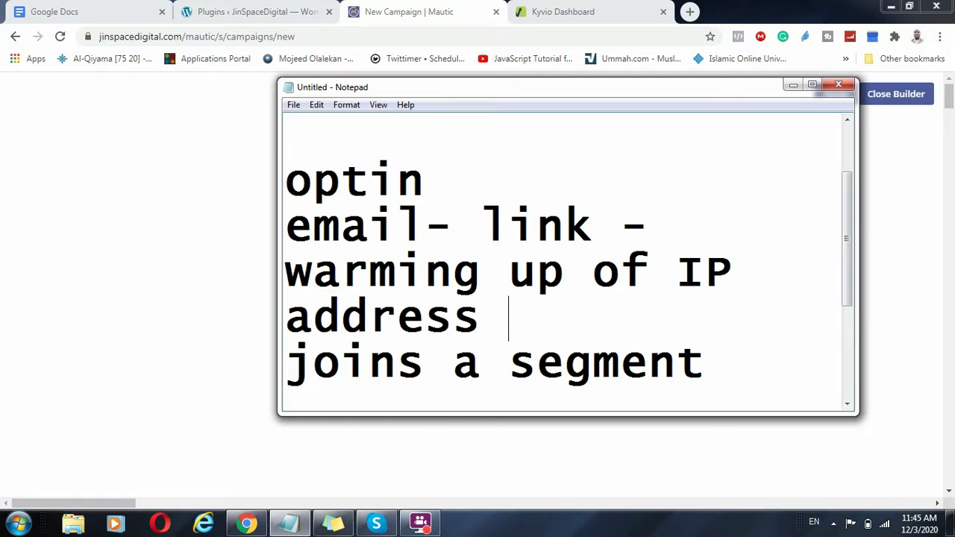
{"action": "key", "text": "Return"}
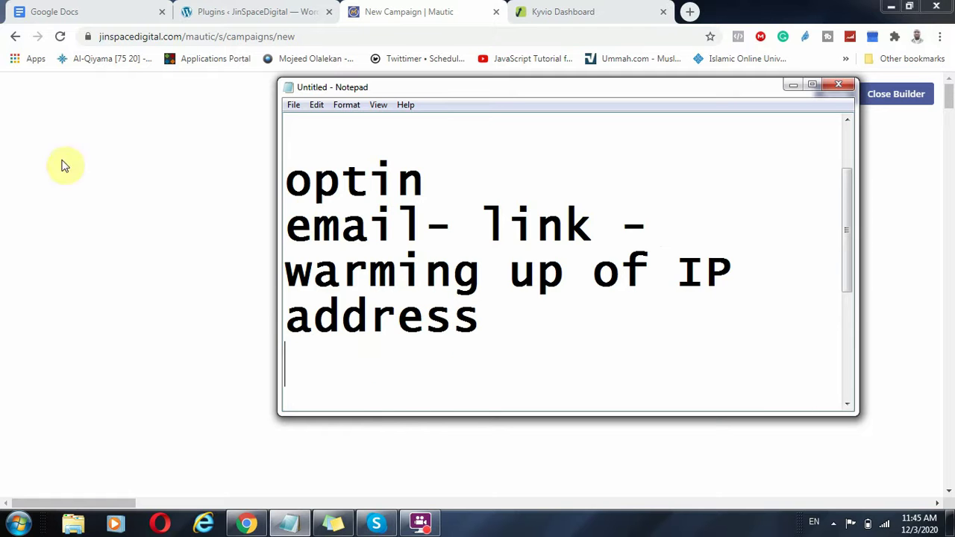
- Return to the Mautic campaign builder and examine the conditions, decisions and actions available for Pending Verification, searching the actions for "tage"
{"action": "left_click", "coordinate": [78, 144]}
{"action": "left_click", "coordinate": [477, 140]}
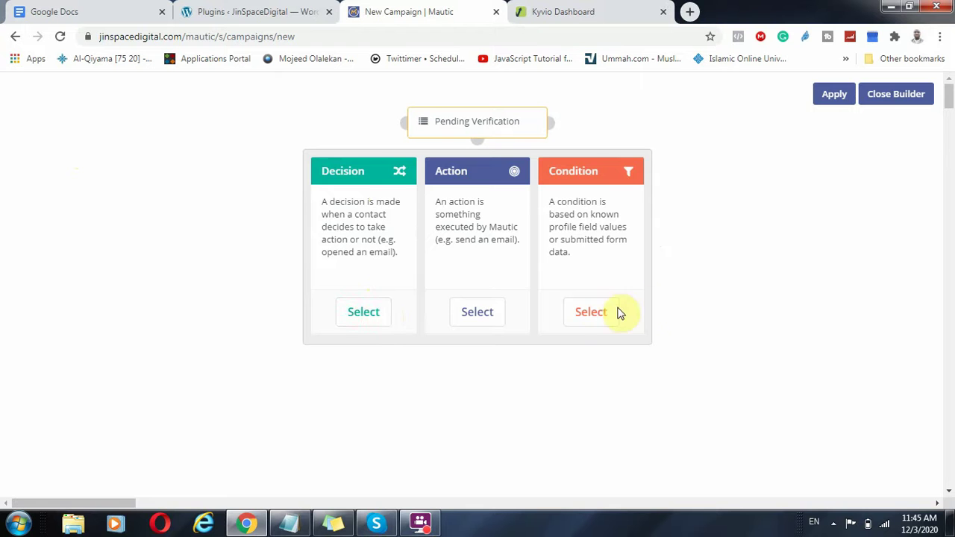
{"action": "left_click", "coordinate": [594, 313]}
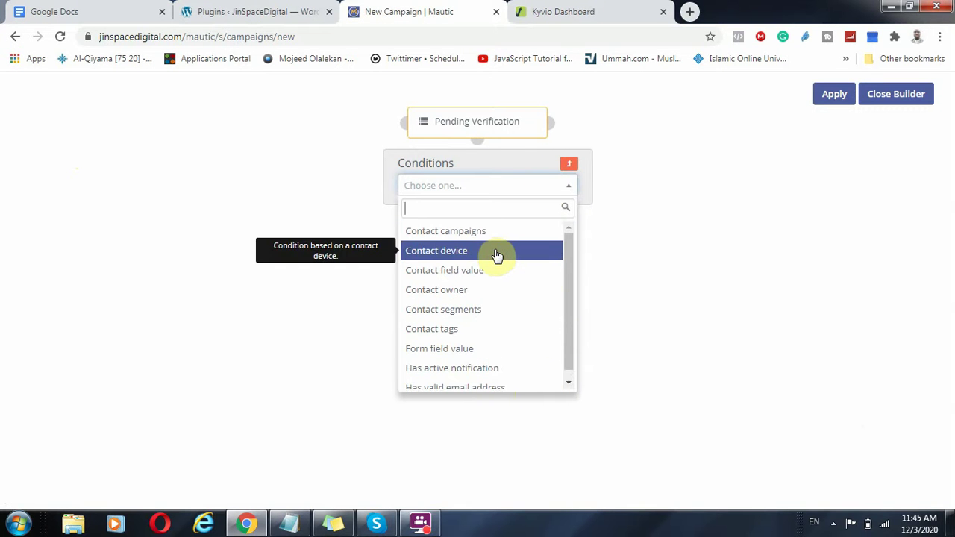
{"action": "left_click", "coordinate": [569, 163]}
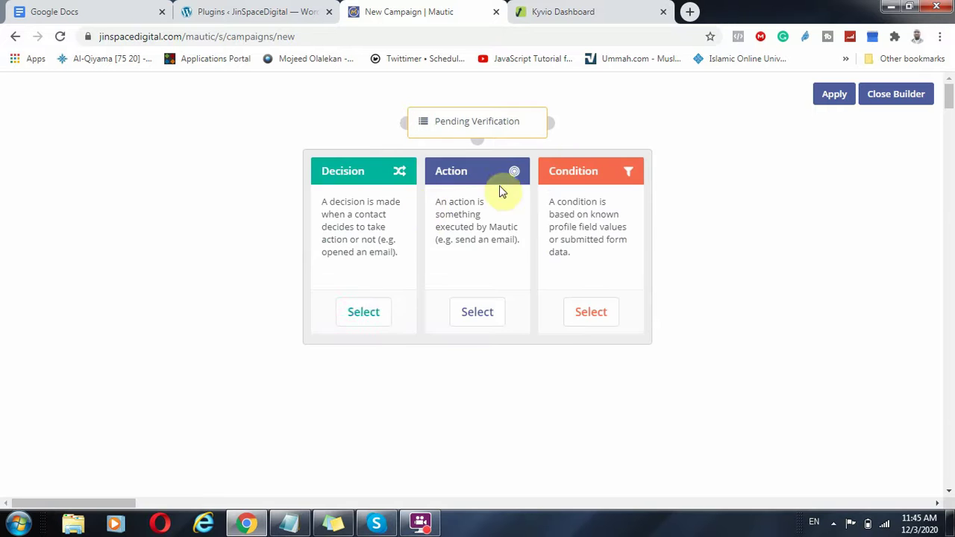
{"action": "left_click", "coordinate": [357, 311]}
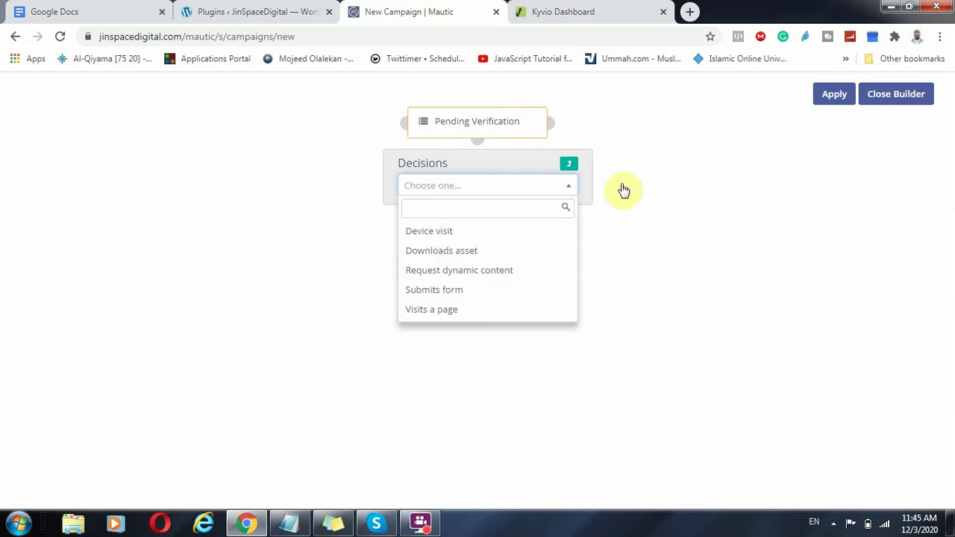
{"action": "left_click", "coordinate": [670, 197]}
{"action": "left_click", "coordinate": [478, 141]}
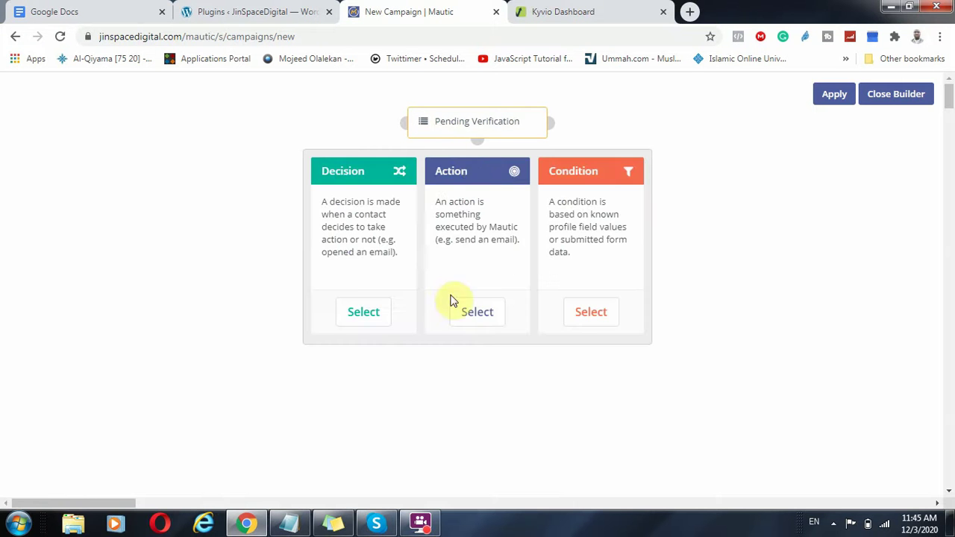
{"action": "left_click", "coordinate": [476, 312]}
{"action": "scroll", "coordinate": [482, 268], "scroll_direction": "down", "scroll_amount": 2}
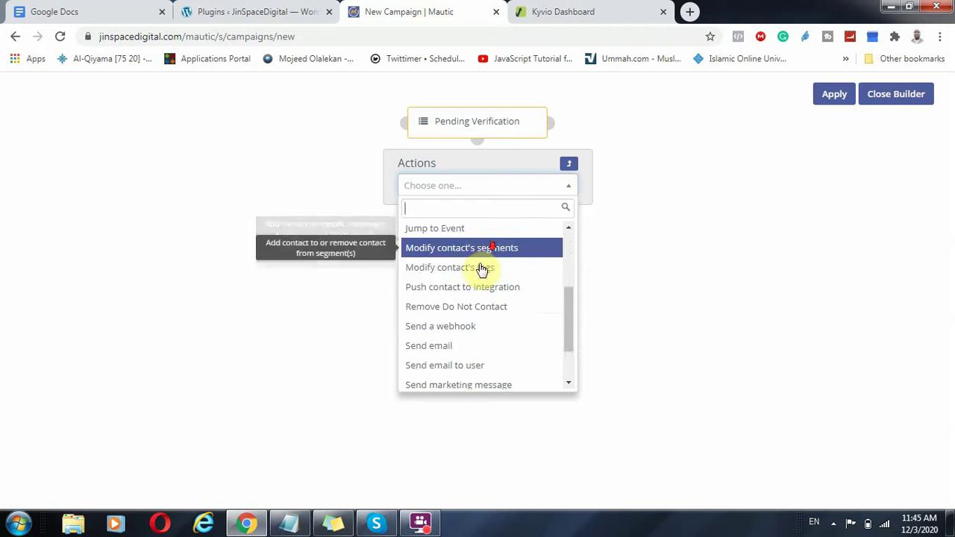
{"action": "scroll", "coordinate": [482, 269], "scroll_direction": "down", "scroll_amount": 1}
{"action": "type", "text": "tage"}
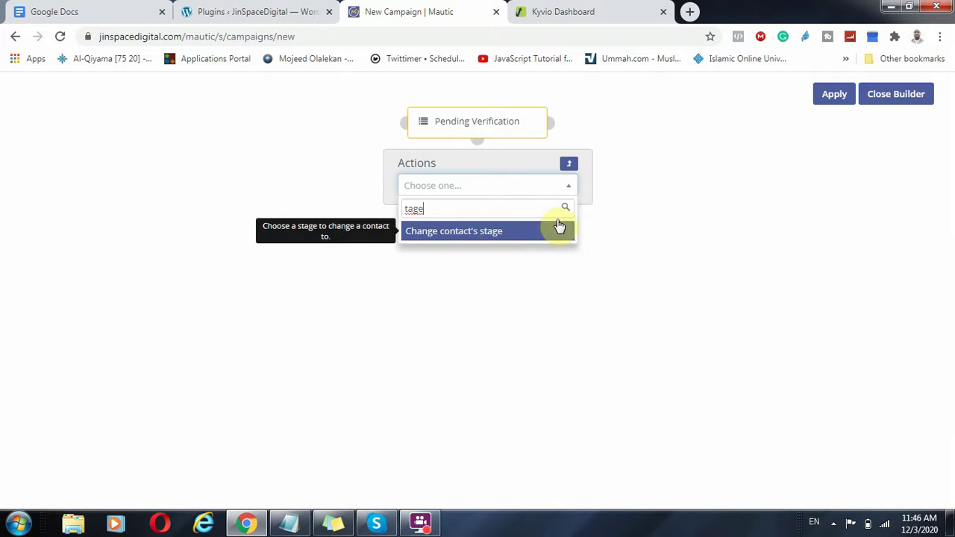
{"action": "left_click", "coordinate": [567, 165]}
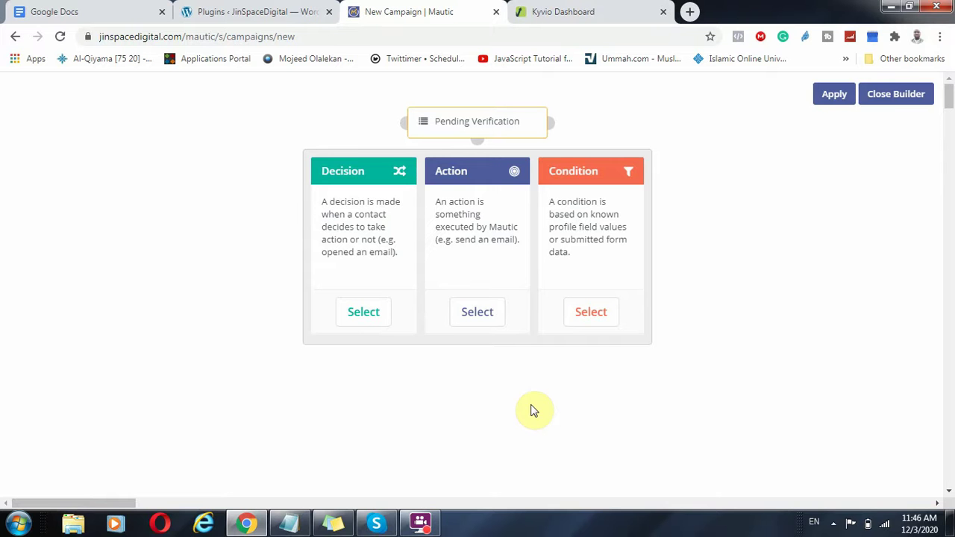
- Add a Contact segments condition named "Email Verification" under the Pending Verification source, checking for the Pending Verification segment
{"action": "left_click", "coordinate": [592, 311]}
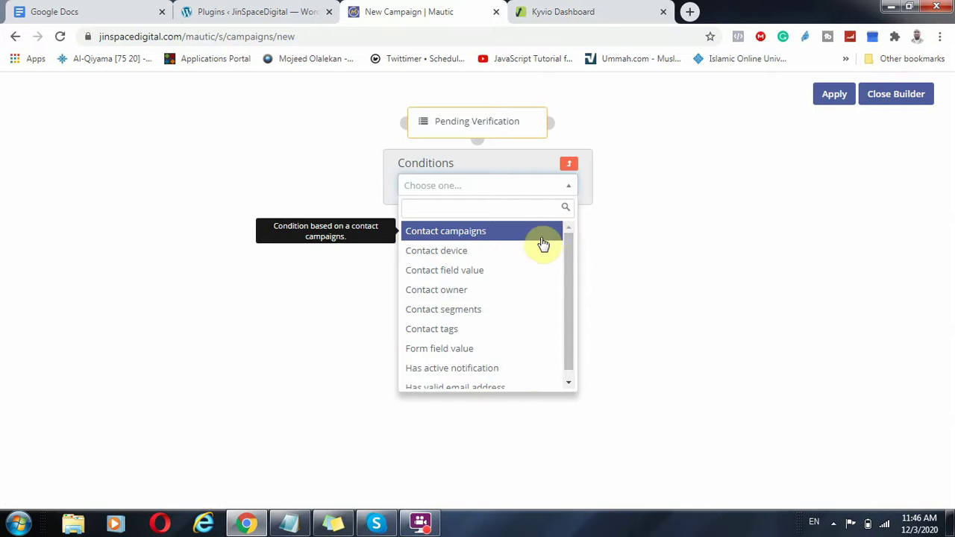
{"action": "left_click", "coordinate": [506, 307]}
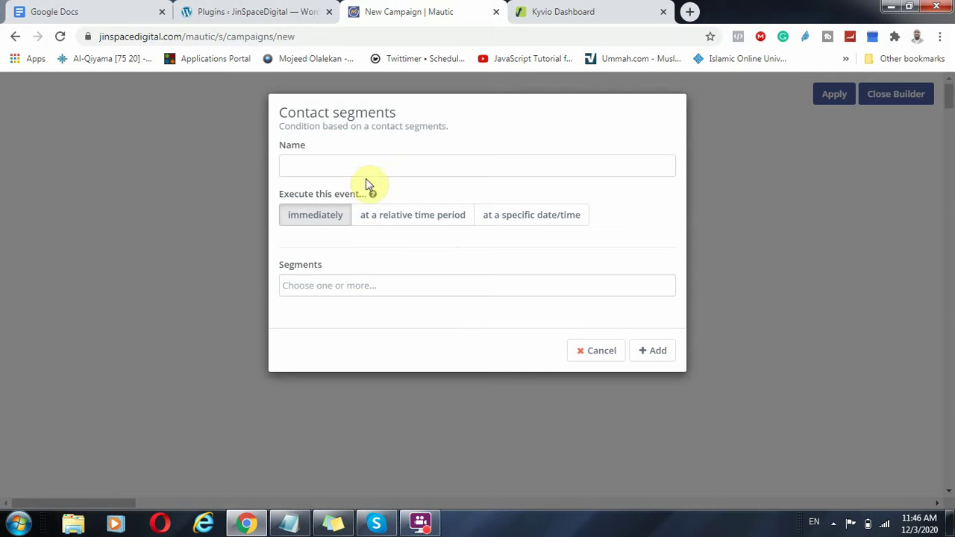
{"action": "left_click", "coordinate": [383, 167]}
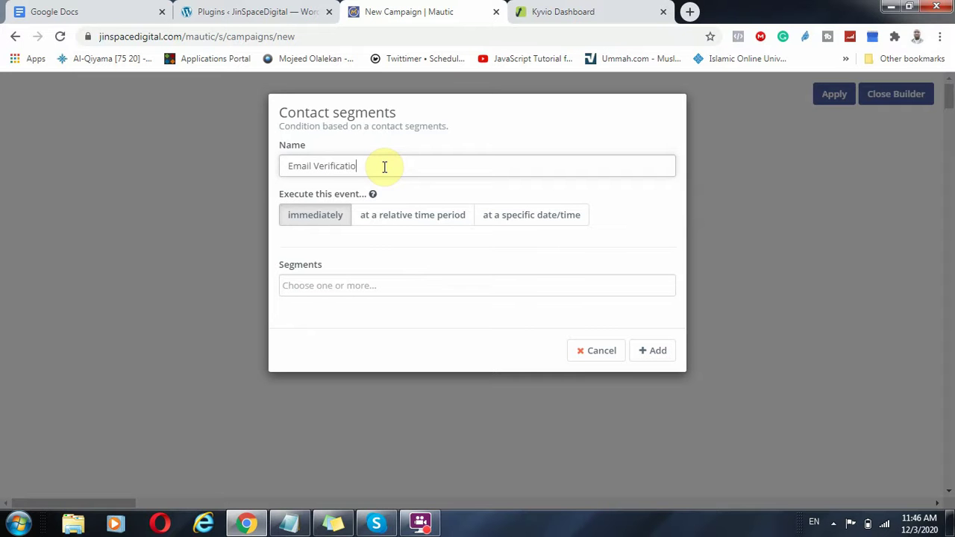
{"action": "left_click", "coordinate": [463, 284]}
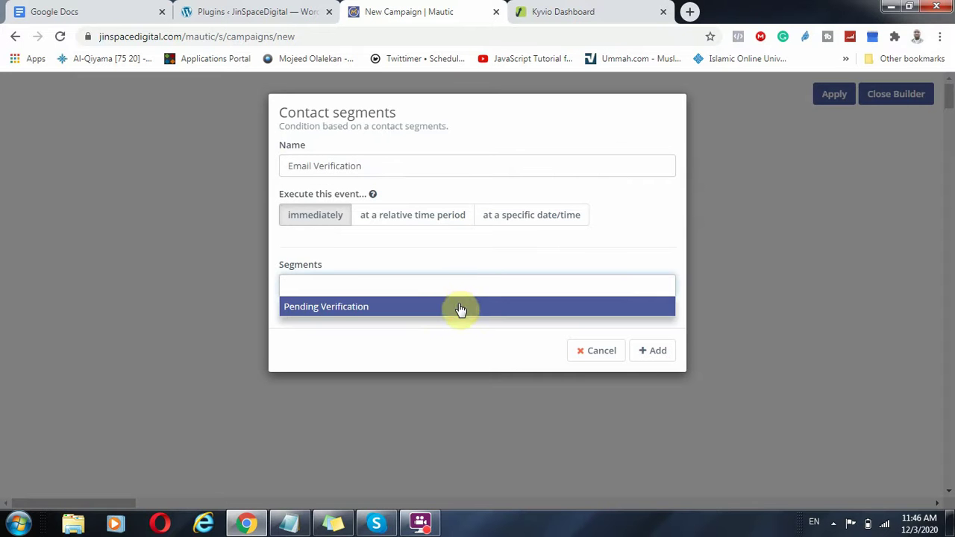
{"action": "left_click", "coordinate": [458, 306]}
{"action": "left_click", "coordinate": [650, 352]}
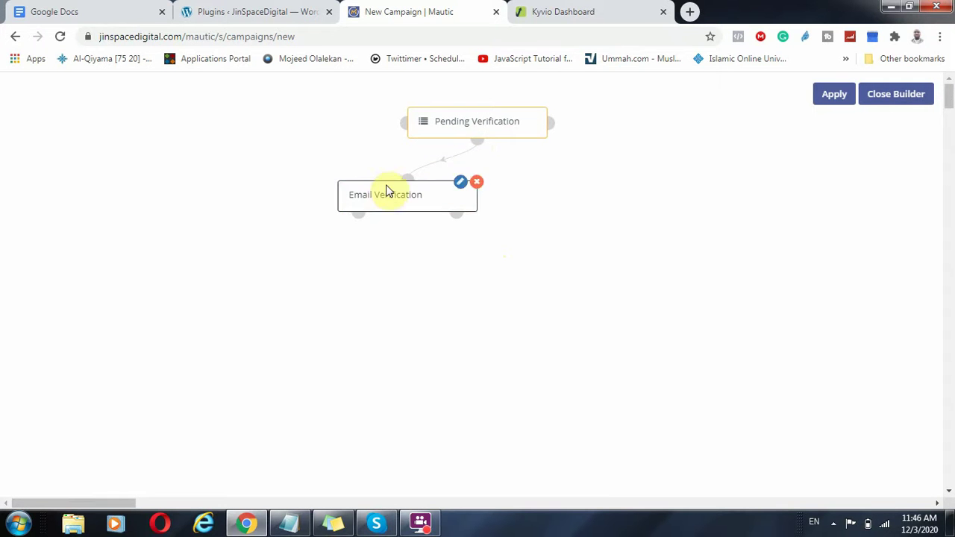
- Reposition the Email Verification condition to the lower right of the Pending Verification source
{"action": "mouse_move", "coordinate": [411, 192]}
{"action": "left_click_drag", "start_coordinate": [416, 197], "coordinate": [567, 190]}
{"action": "left_click", "coordinate": [567, 190]}
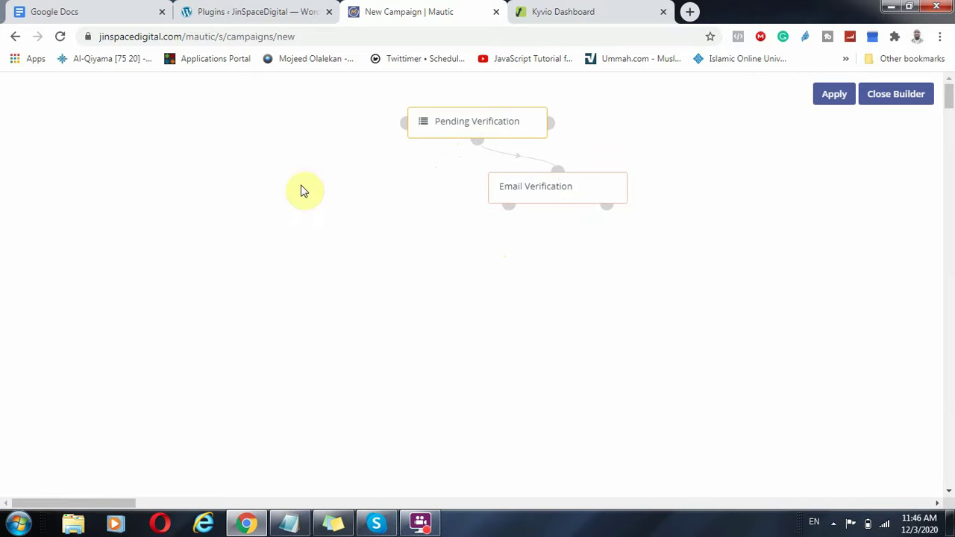
- Start a Modify contact's tags action on the yes branch of the Email Verification condition
{"action": "left_click", "coordinate": [507, 208]}
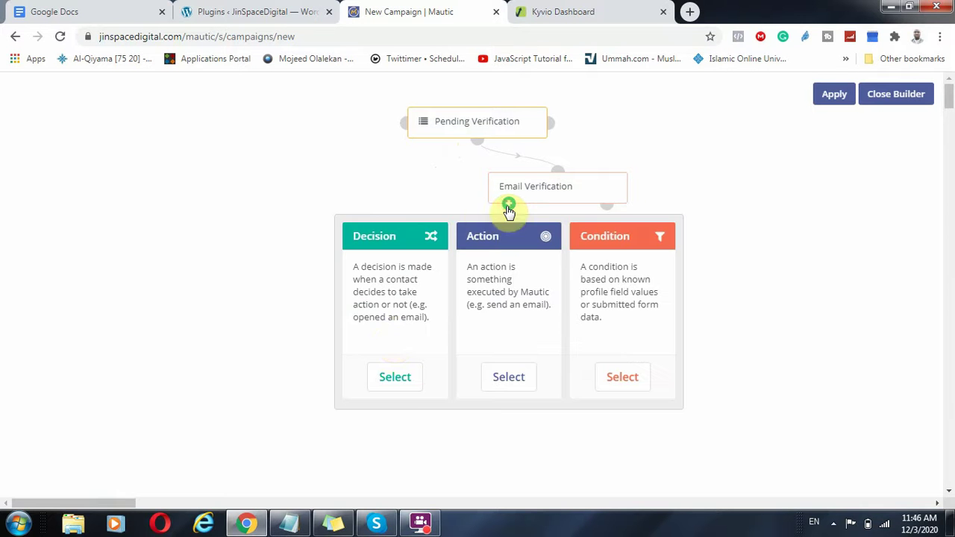
{"action": "left_click", "coordinate": [513, 378]}
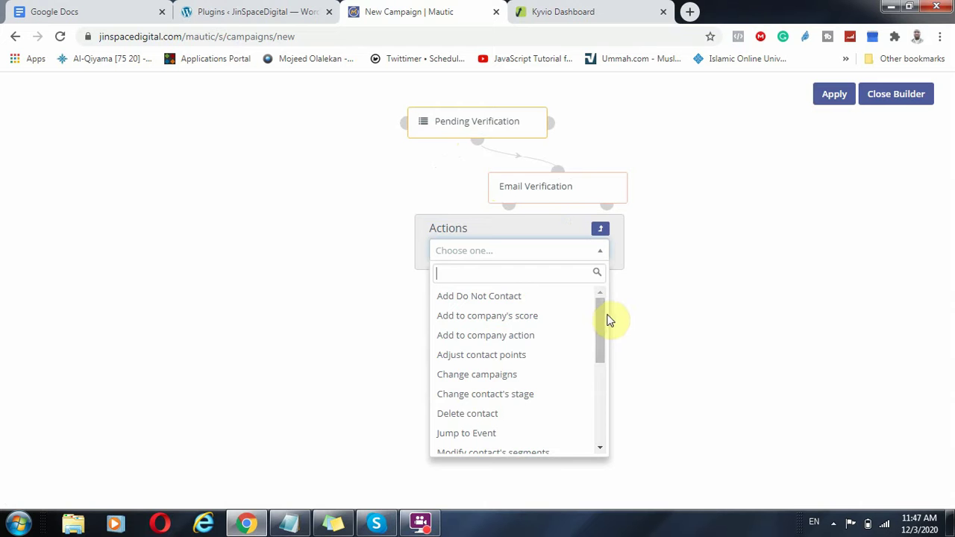
{"action": "left_click_drag", "start_coordinate": [607, 317], "coordinate": [601, 360]}
{"action": "left_click", "coordinate": [488, 354]}
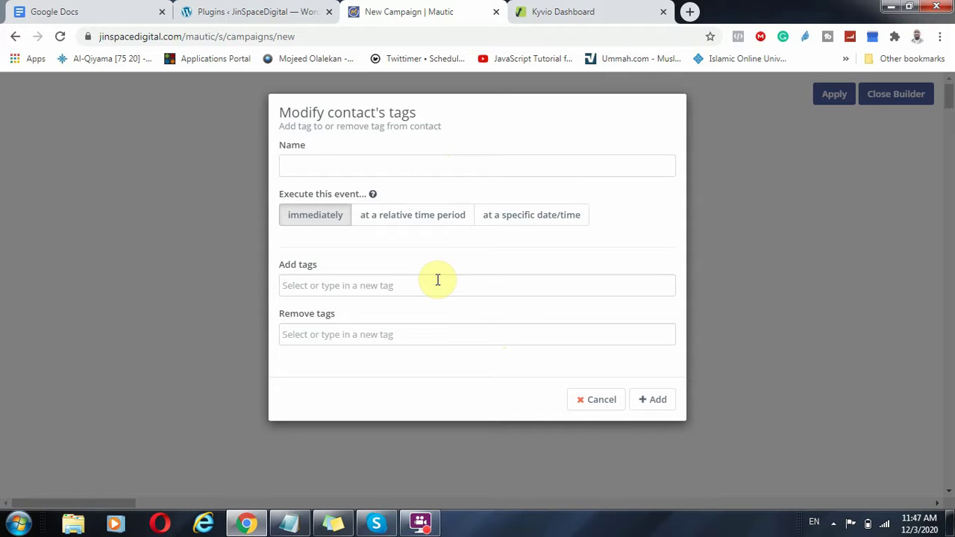
- Switch to the Notepad note and review its optin, email link and joins a segment entries
{"action": "left_click", "coordinate": [295, 523]}
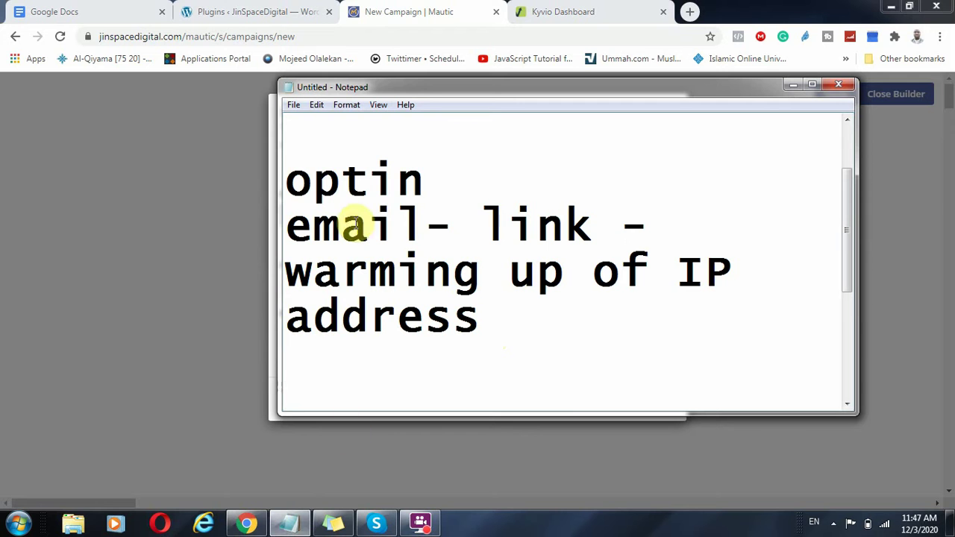
{"action": "left_click_drag", "start_coordinate": [422, 179], "coordinate": [188, 158]}
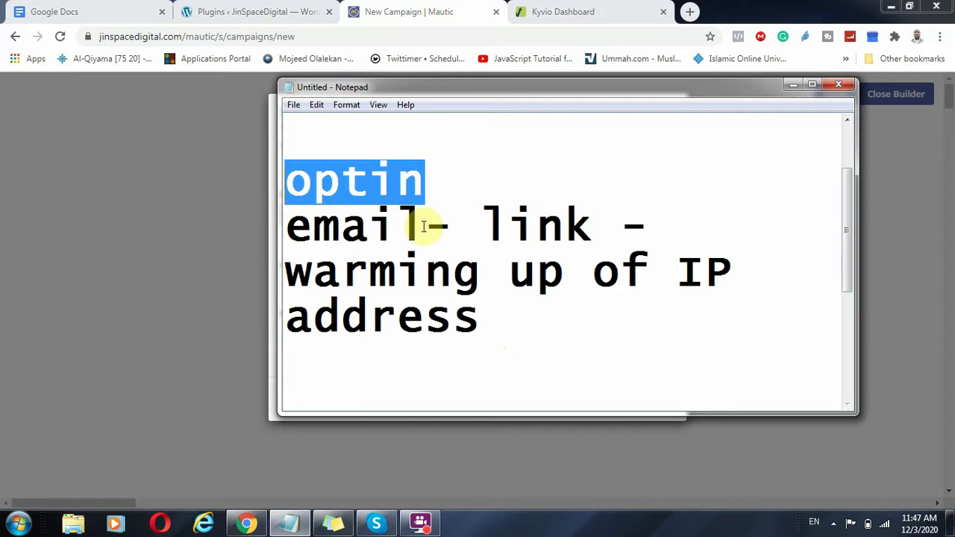
{"action": "left_click_drag", "start_coordinate": [422, 226], "coordinate": [275, 227]}
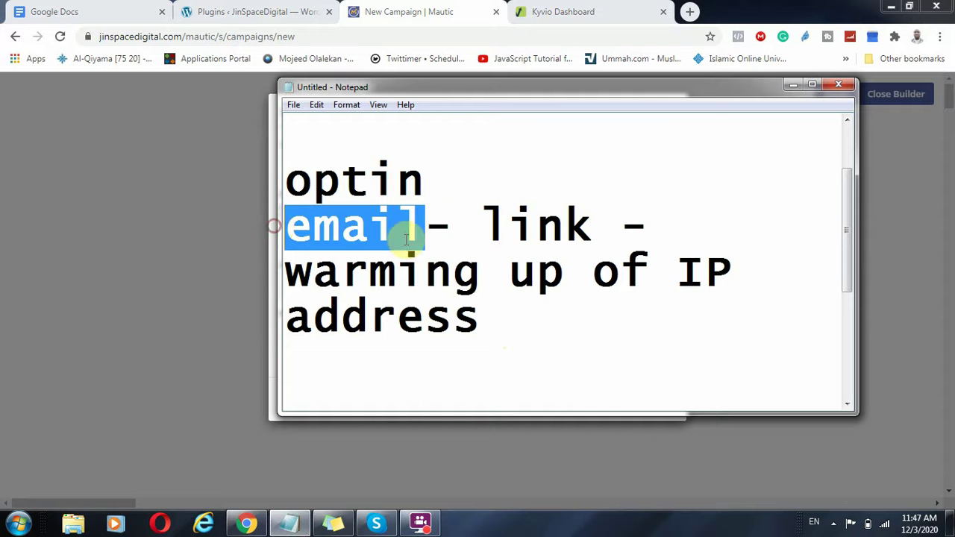
{"action": "left_click_drag", "start_coordinate": [482, 224], "coordinate": [609, 226]}
{"action": "scroll", "coordinate": [468, 320], "scroll_direction": "down", "scroll_amount": 3}
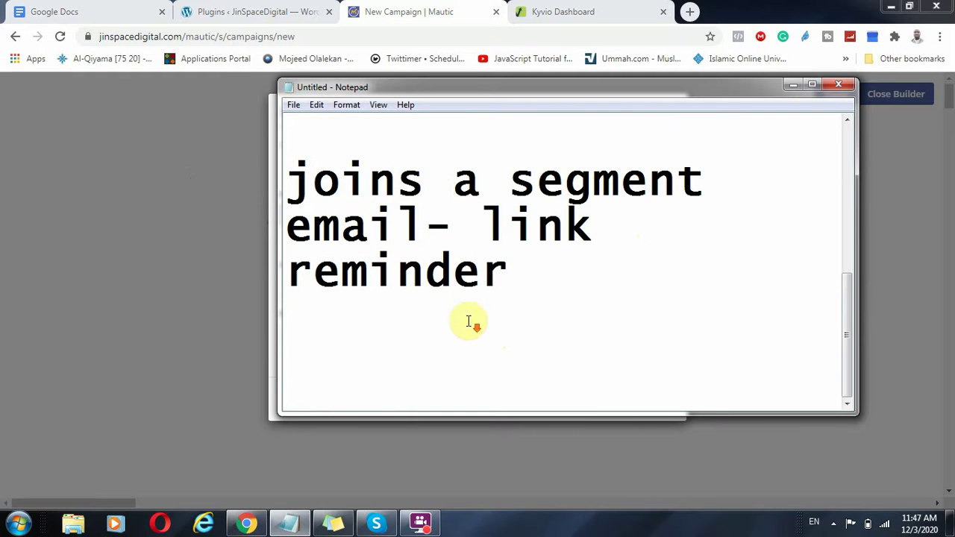
{"action": "left_click_drag", "start_coordinate": [421, 181], "coordinate": [292, 184]}
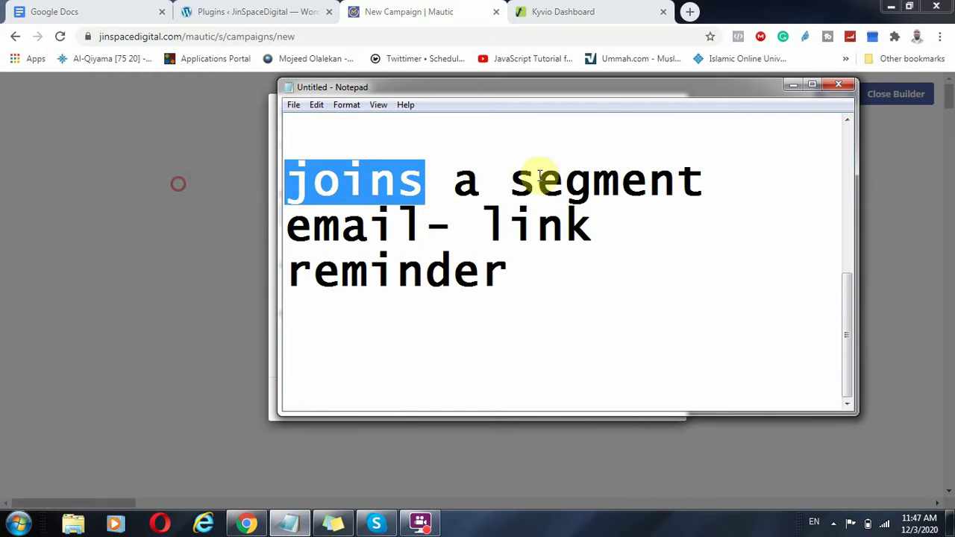
{"action": "left_click_drag", "start_coordinate": [494, 181], "coordinate": [767, 201]}
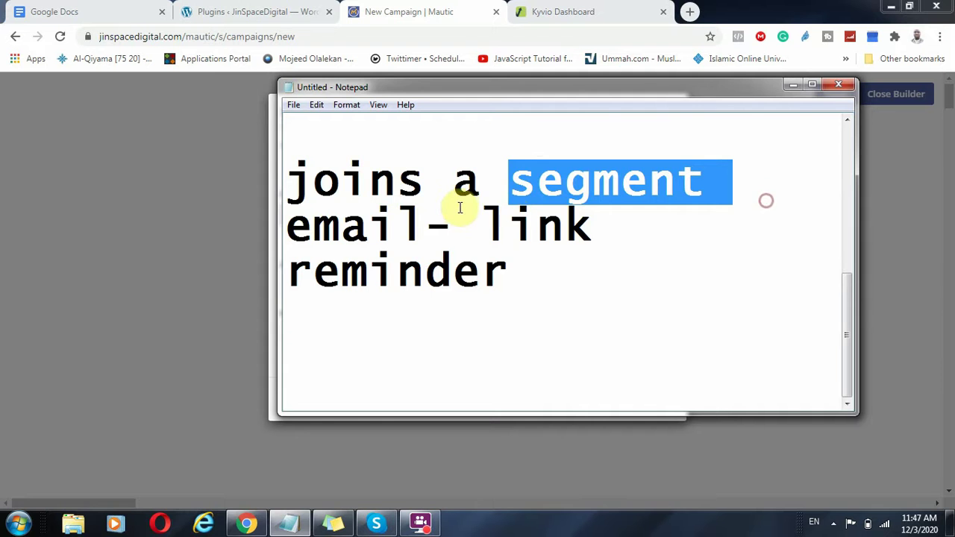
- Return to Mautic and start a Send email action on the yes branch of Email Verification, in place of the tag action
{"action": "left_click", "coordinate": [180, 267]}
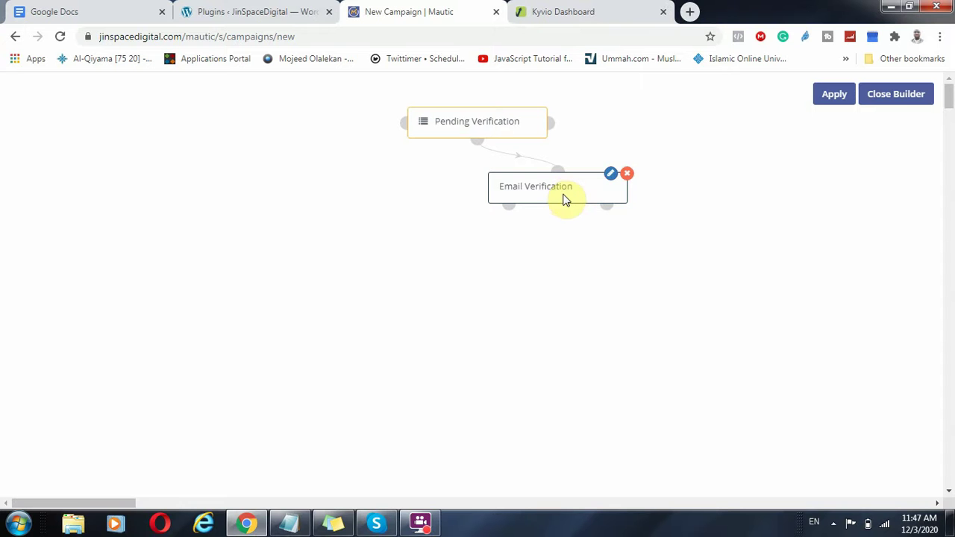
{"action": "left_click", "coordinate": [507, 206]}
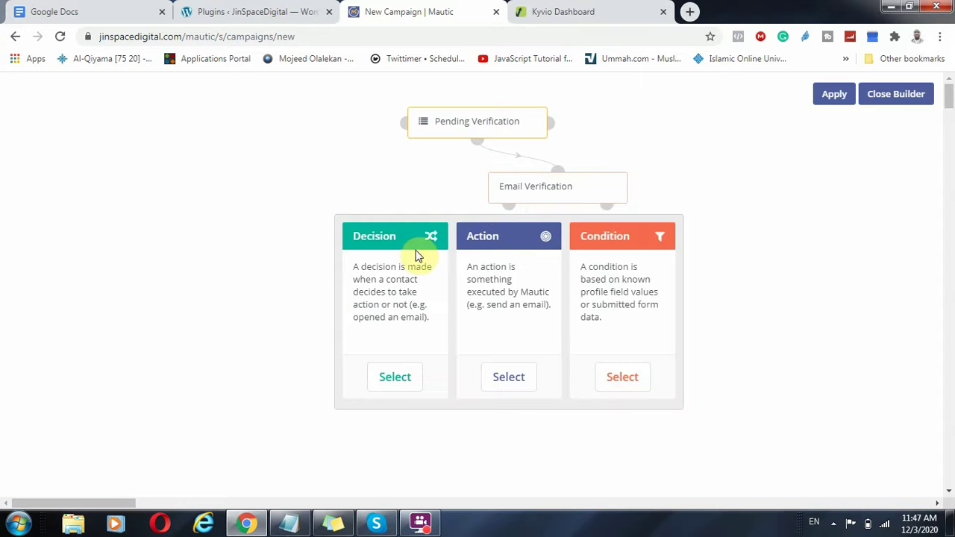
{"action": "left_click", "coordinate": [507, 377]}
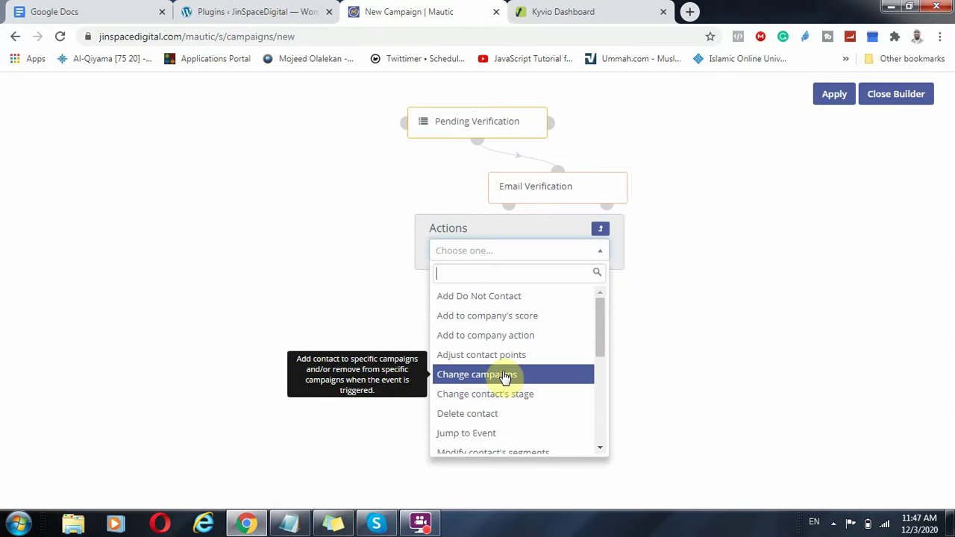
{"action": "scroll", "coordinate": [528, 373], "scroll_direction": "down", "scroll_amount": 2}
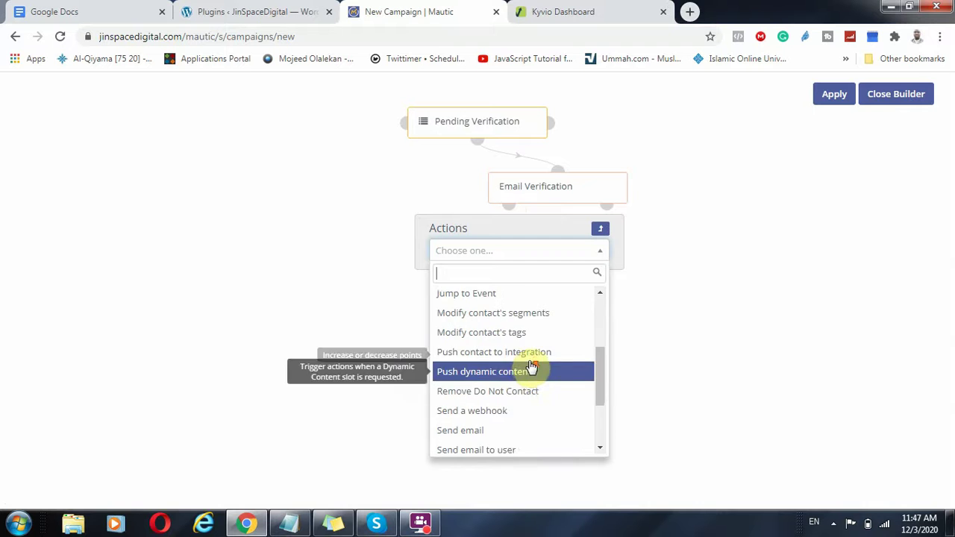
{"action": "left_click", "coordinate": [522, 435]}
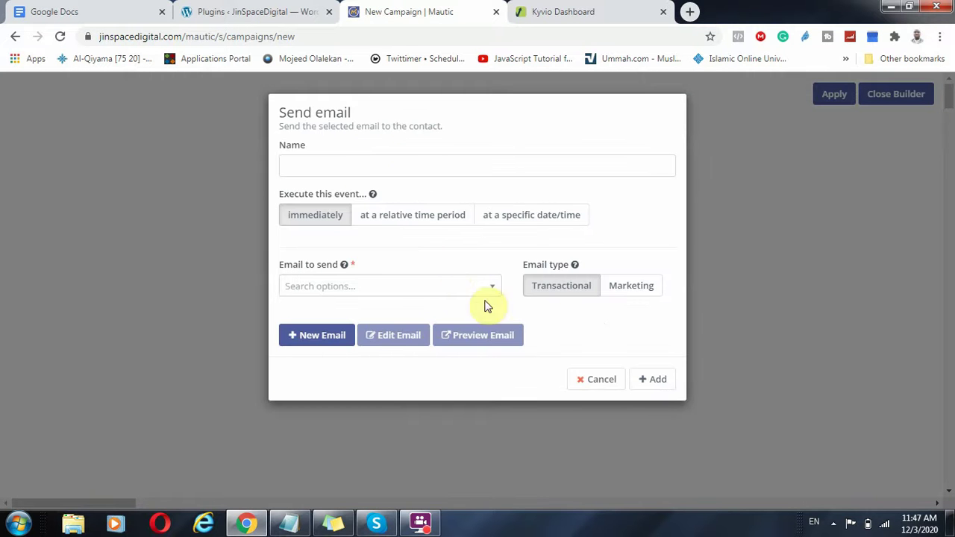
{"action": "left_click", "coordinate": [432, 287]}
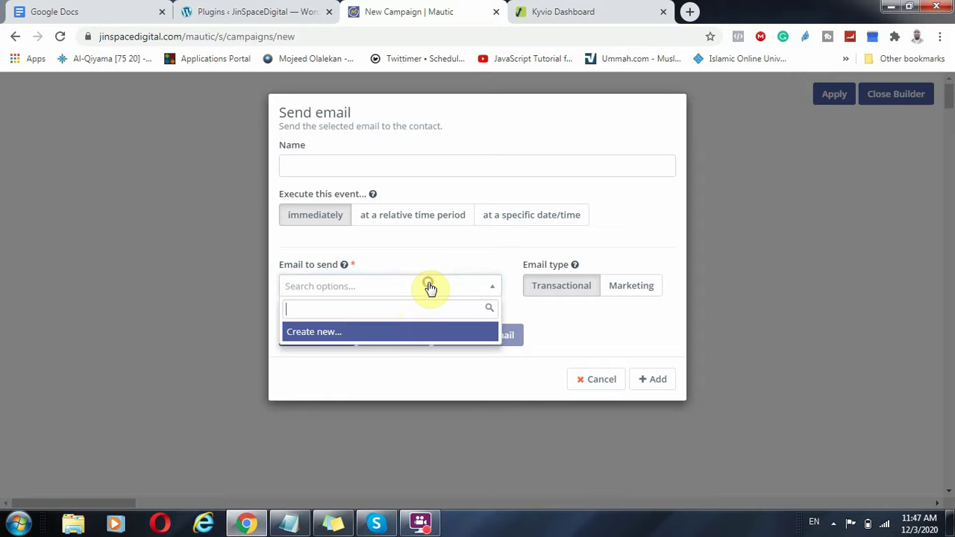
{"action": "left_click", "coordinate": [403, 333]}
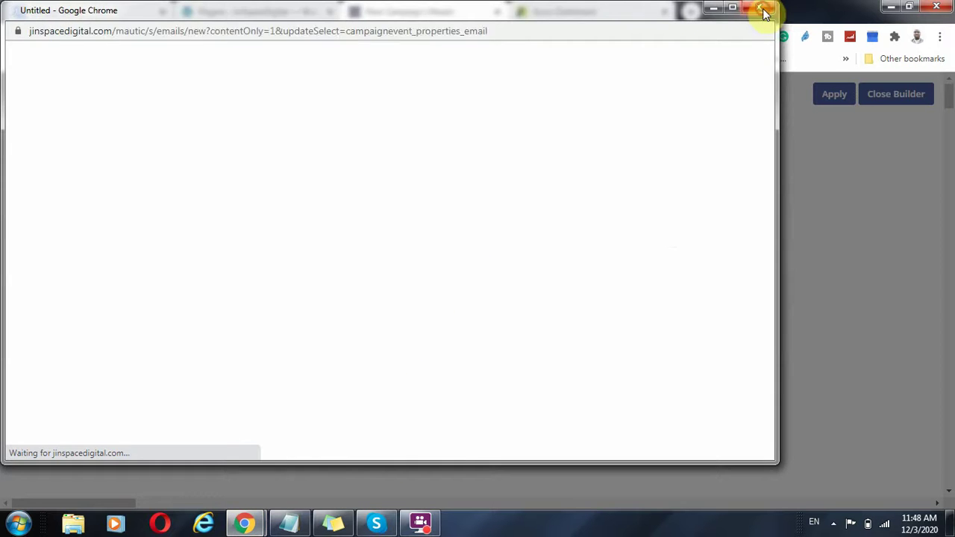
{"action": "left_click", "coordinate": [762, 11]}
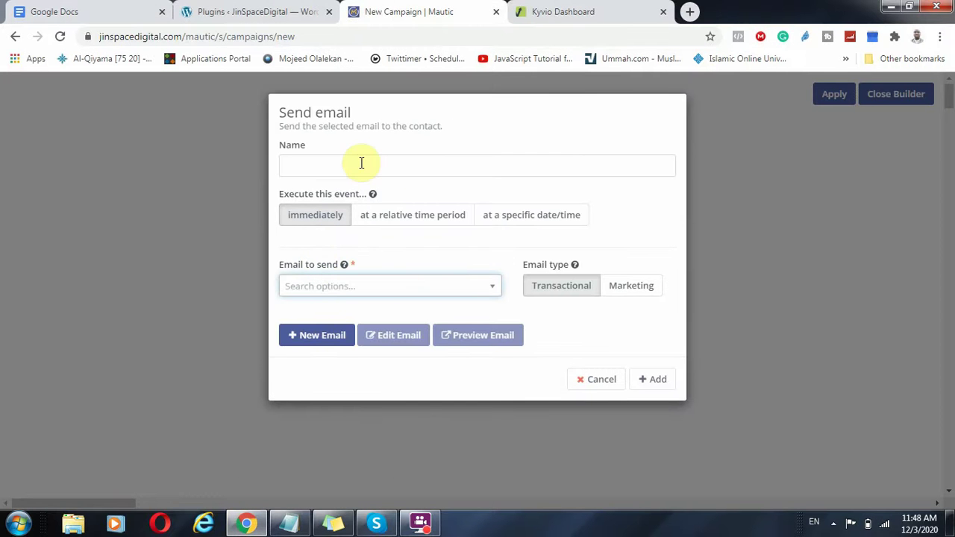
- Name the Send email action "Product 1" and start creating a new email for it
{"action": "left_click", "coordinate": [361, 163]}
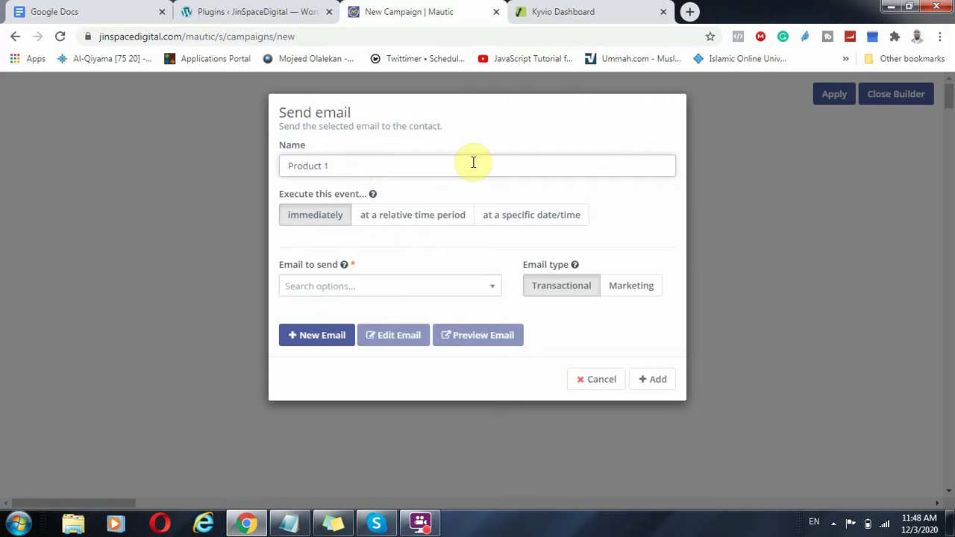
{"action": "left_click", "coordinate": [324, 341]}
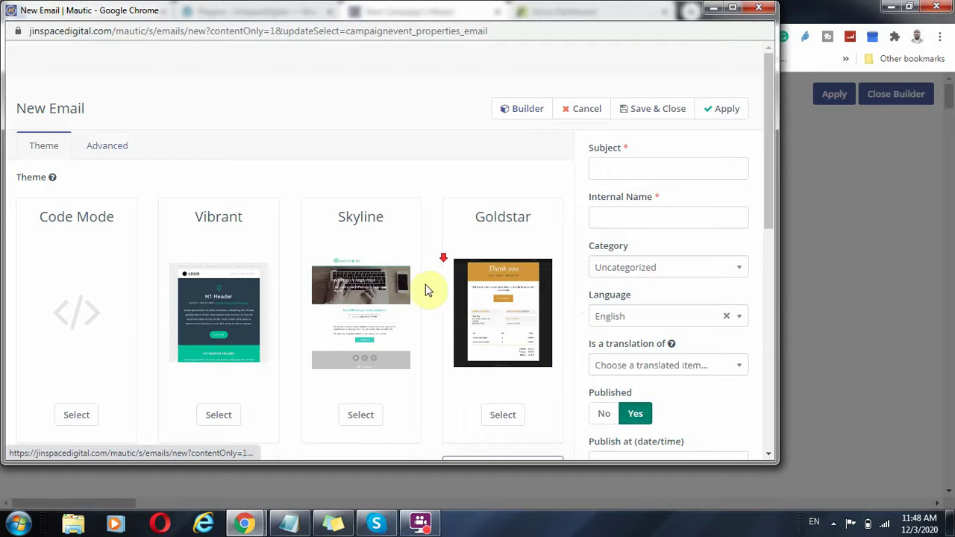
- Browse the available email themes and preview the Blank theme
{"action": "scroll", "coordinate": [424, 288], "scroll_direction": "down", "scroll_amount": 5}
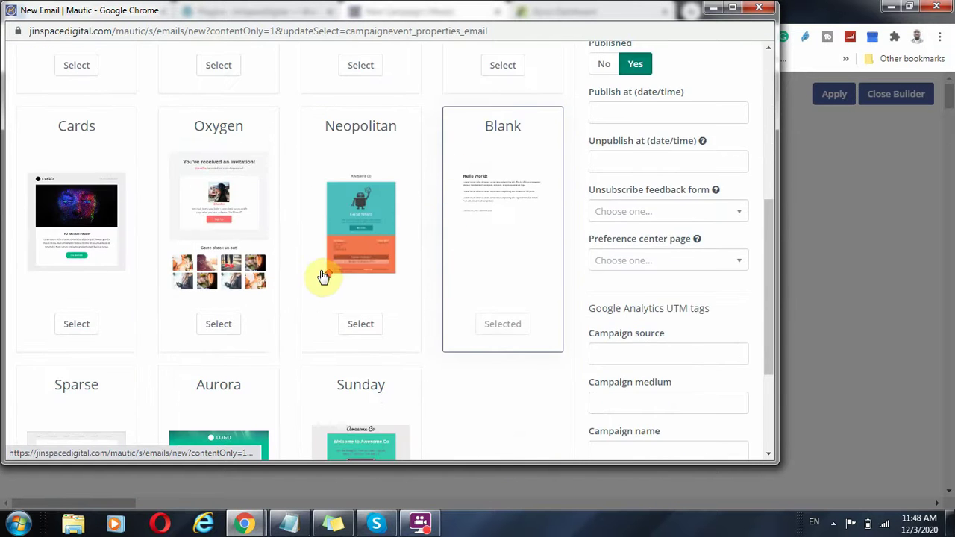
{"action": "scroll", "coordinate": [322, 276], "scroll_direction": "up", "scroll_amount": 3}
{"action": "scroll", "coordinate": [347, 266], "scroll_direction": "down", "scroll_amount": 3}
{"action": "left_click", "coordinate": [518, 209]}
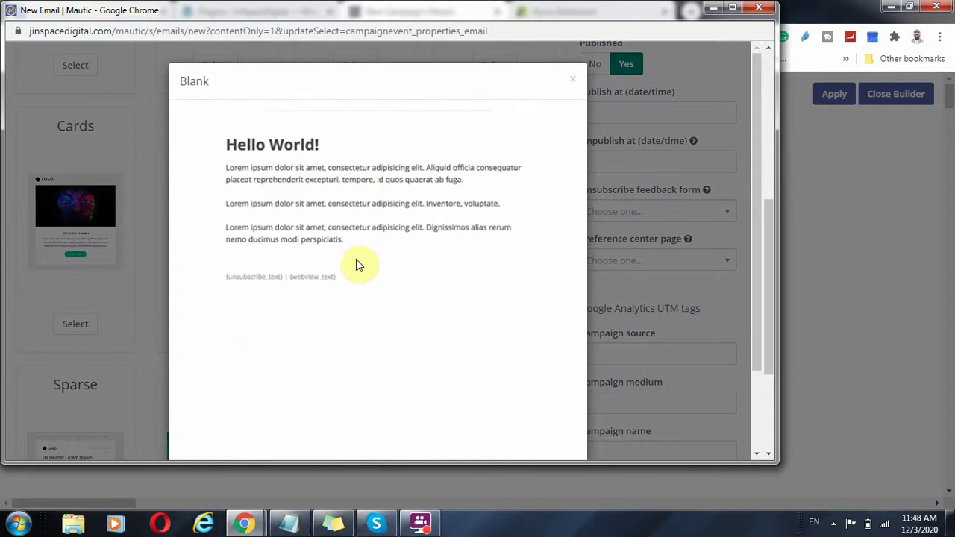
{"action": "scroll", "coordinate": [369, 280], "scroll_direction": "down", "scroll_amount": 2}
{"action": "scroll", "coordinate": [364, 273], "scroll_direction": "up", "scroll_amount": 2}
{"action": "left_click", "coordinate": [367, 201]}
{"action": "scroll", "coordinate": [522, 221], "scroll_direction": "down", "scroll_amount": 3}
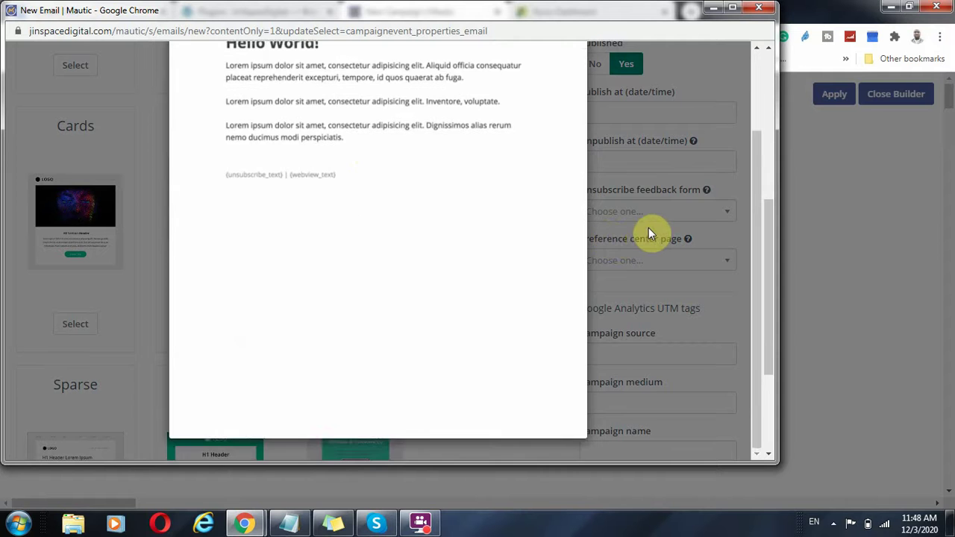
{"action": "left_click", "coordinate": [646, 227]}
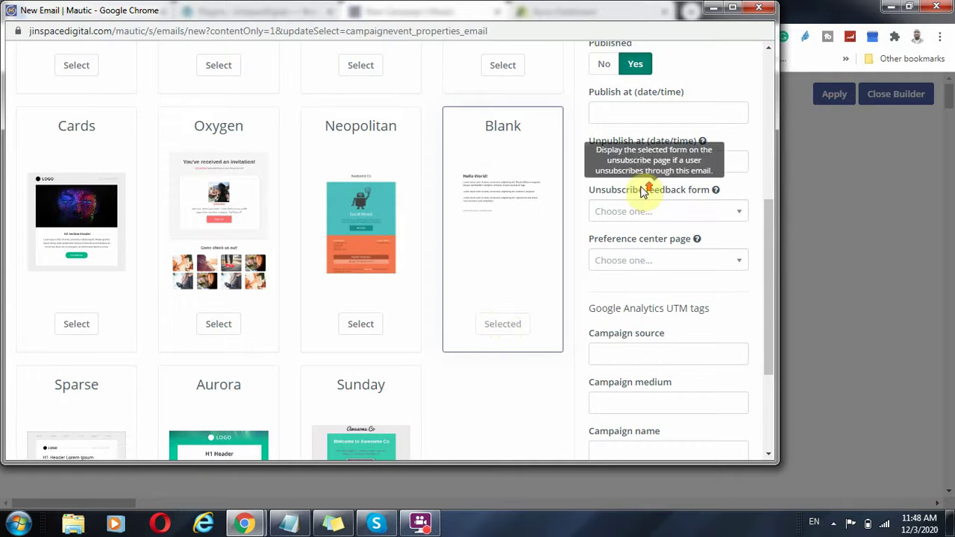
- Set the new email's subject to "Email One" and its internal name to "For First Product", checking the category options
{"action": "scroll", "coordinate": [643, 192], "scroll_direction": "up", "scroll_amount": 5}
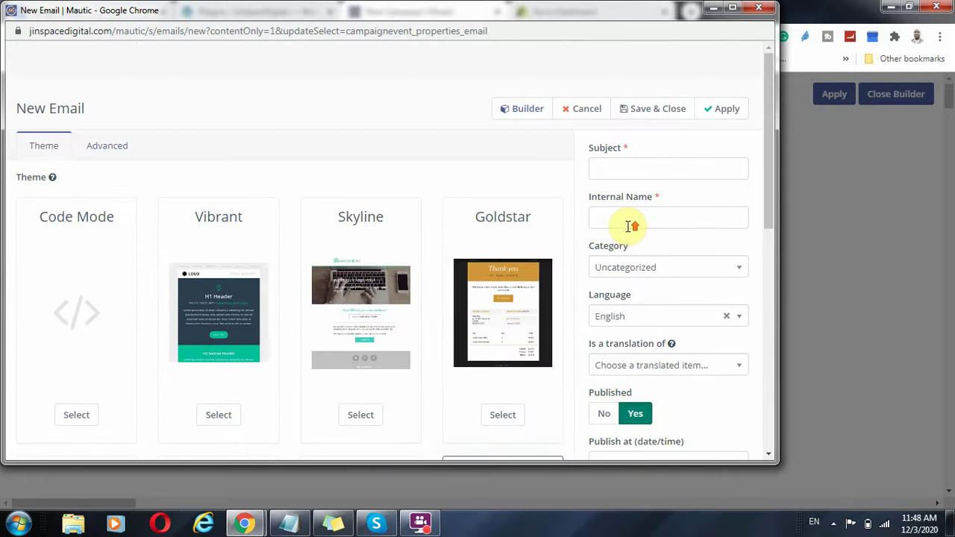
{"action": "left_click", "coordinate": [651, 167]}
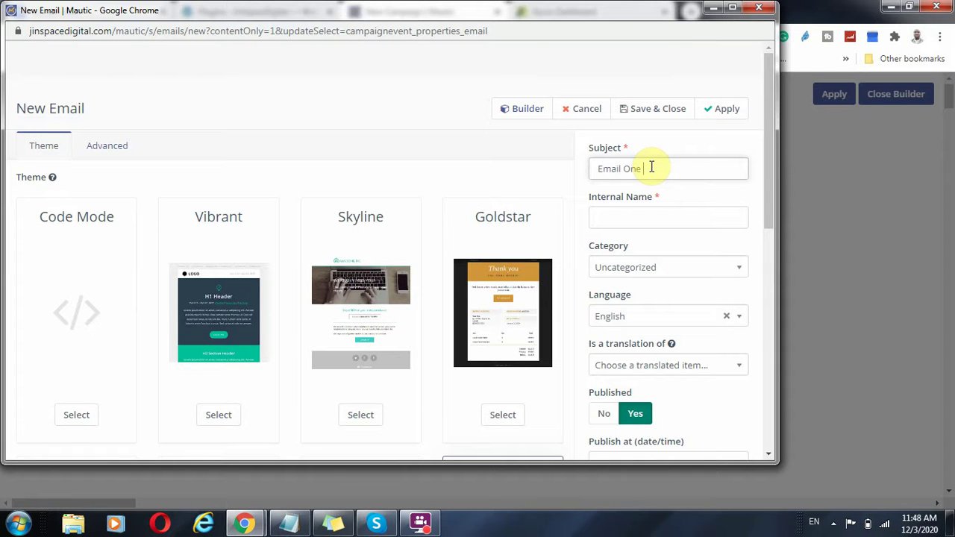
{"action": "scroll", "coordinate": [653, 212], "scroll_direction": "down", "scroll_amount": 1}
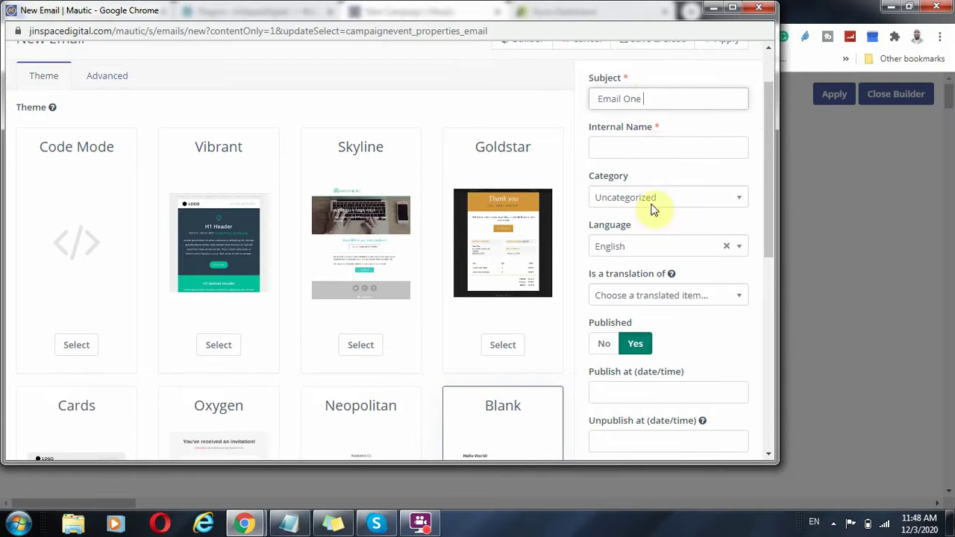
{"action": "left_click", "coordinate": [656, 149]}
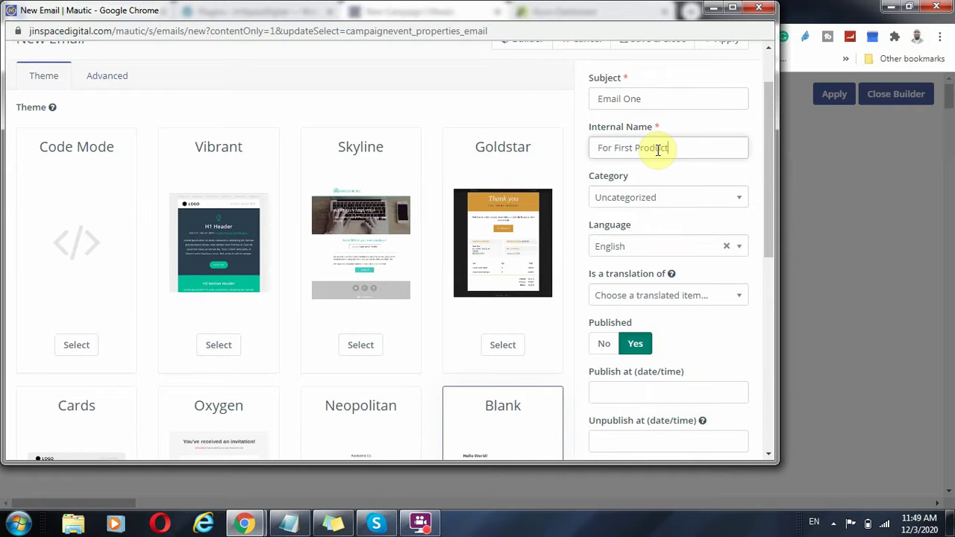
{"action": "left_click", "coordinate": [646, 197]}
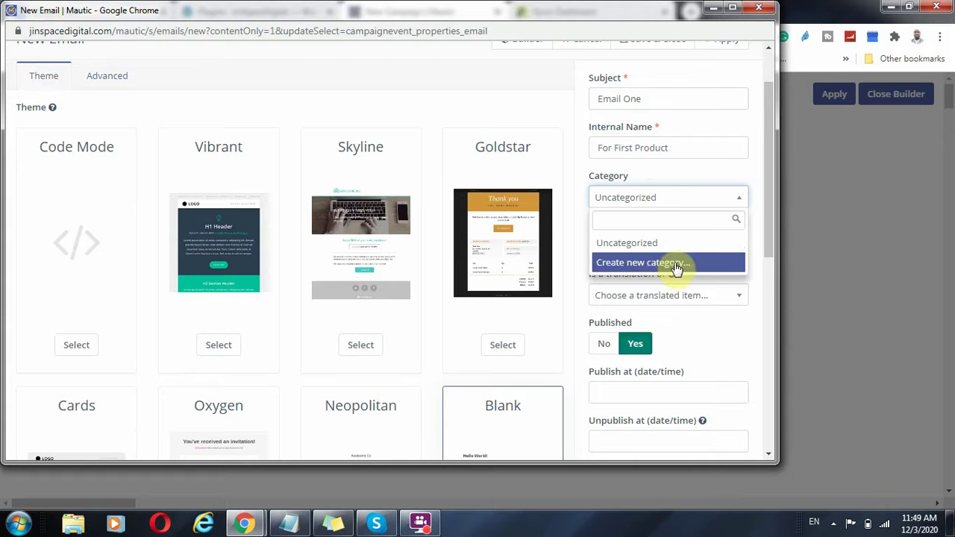
{"action": "left_click", "coordinate": [722, 153]}
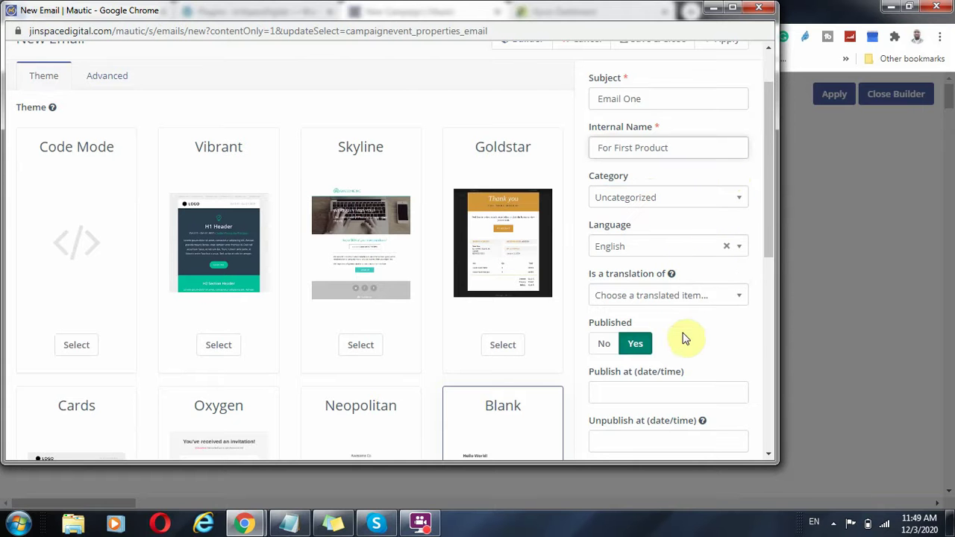
- Examine the remaining themes and email settings, including the Google Analytics UTM tag fields
{"action": "scroll", "coordinate": [641, 329], "scroll_direction": "down", "scroll_amount": 6}
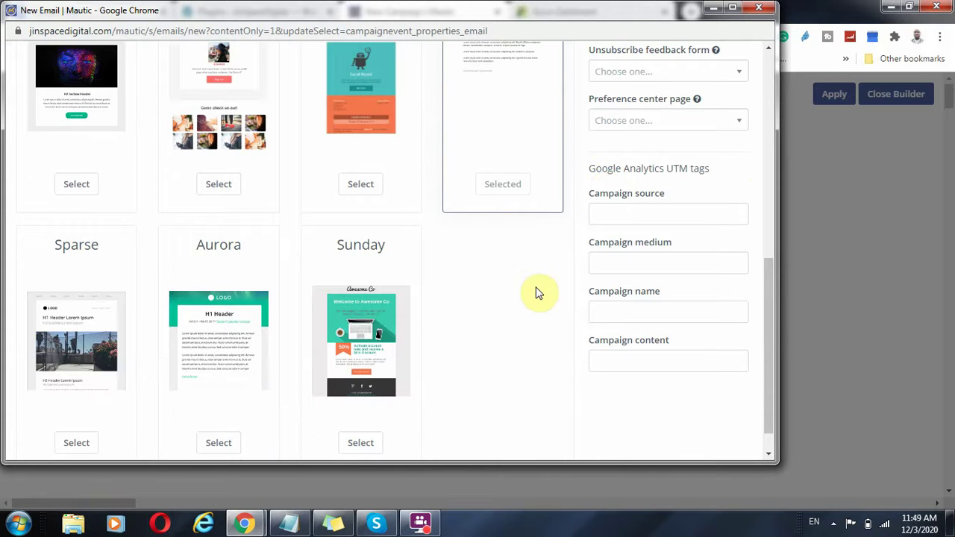
{"action": "scroll", "coordinate": [680, 277], "scroll_direction": "down", "scroll_amount": 1}
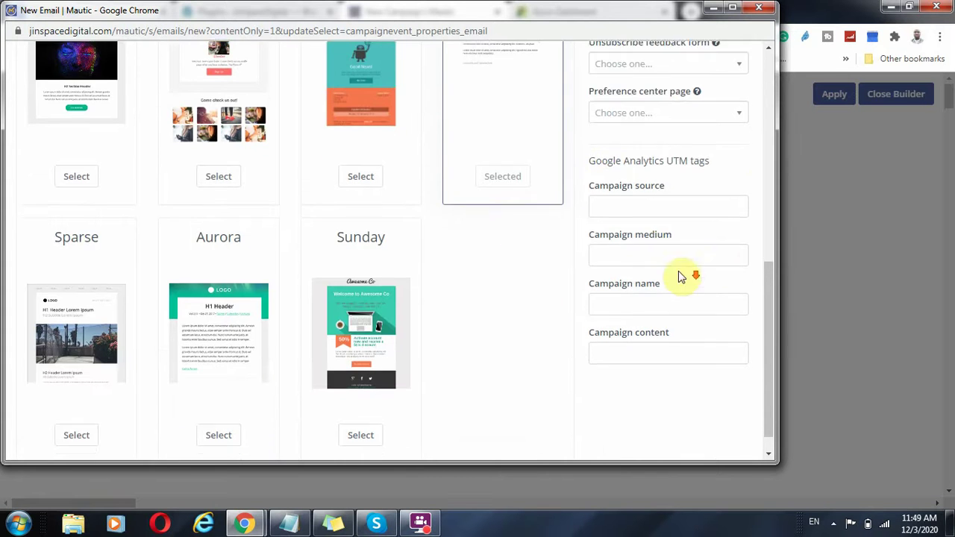
{"action": "scroll", "coordinate": [671, 238], "scroll_direction": "up", "scroll_amount": 2}
{"action": "scroll", "coordinate": [701, 224], "scroll_direction": "down", "scroll_amount": 1}
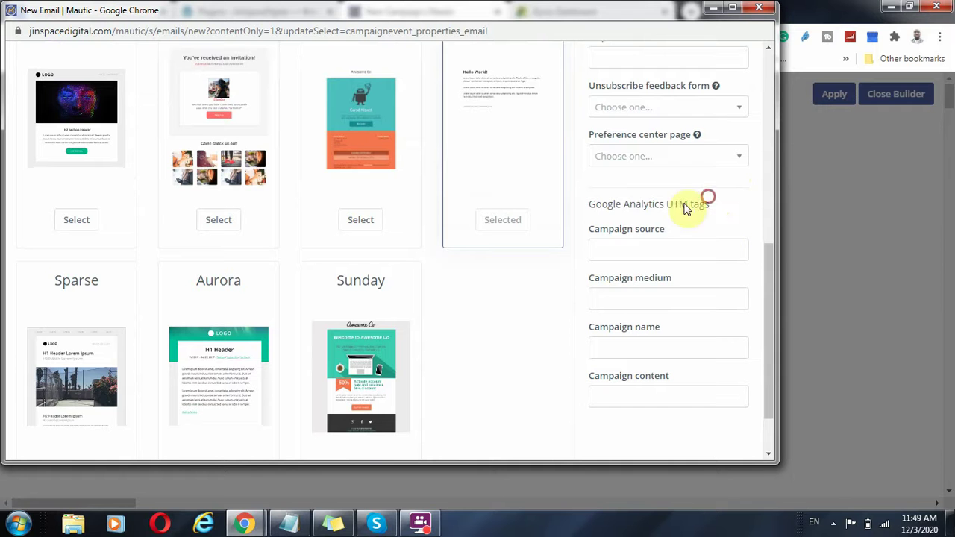
{"action": "left_click_drag", "start_coordinate": [685, 209], "coordinate": [550, 219]}
{"action": "left_click", "coordinate": [604, 228]}
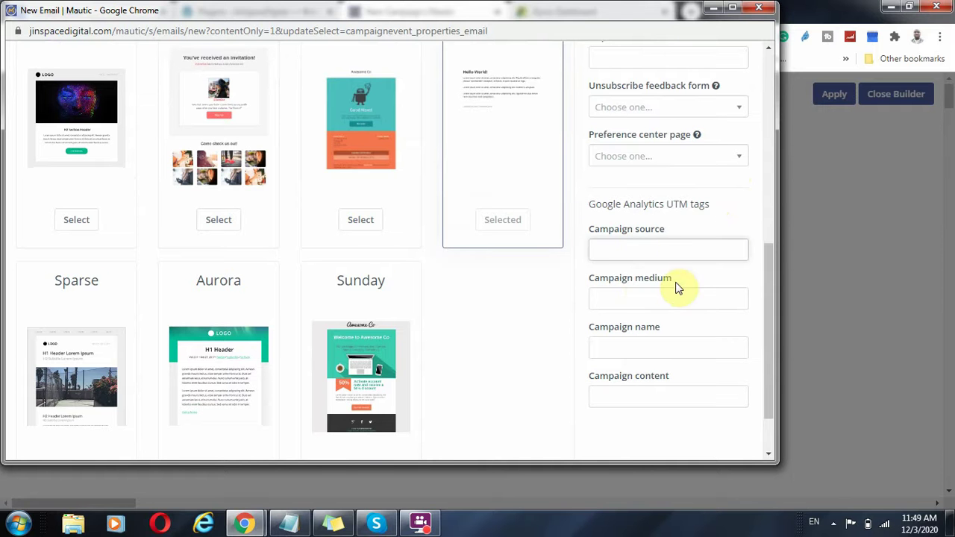
{"action": "scroll", "coordinate": [648, 335], "scroll_direction": "down", "scroll_amount": 1}
{"action": "scroll", "coordinate": [522, 299], "scroll_direction": "up", "scroll_amount": 4}
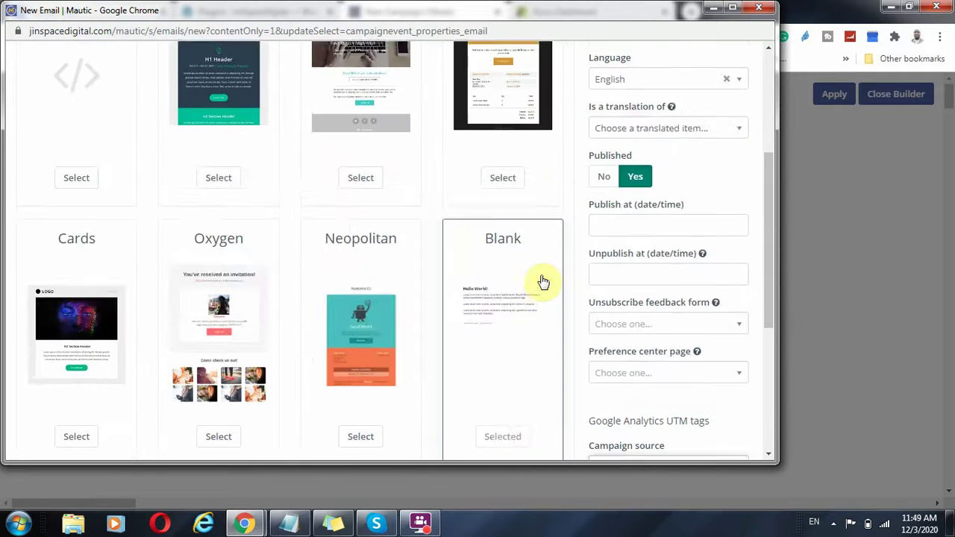
{"action": "scroll", "coordinate": [543, 282], "scroll_direction": "up", "scroll_amount": 3}
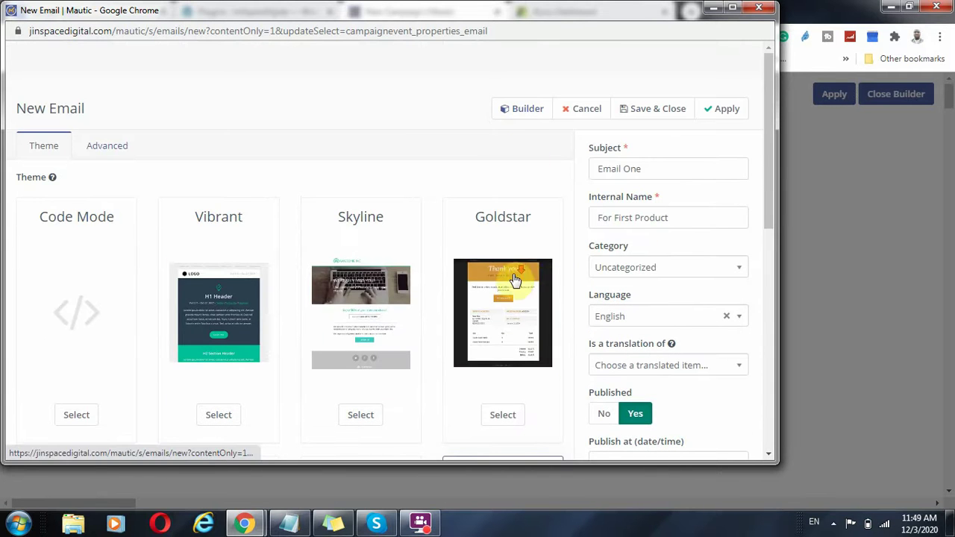
{"action": "scroll", "coordinate": [507, 313], "scroll_direction": "down", "scroll_amount": 4}
{"action": "scroll", "coordinate": [507, 246], "scroll_direction": "up", "scroll_amount": 4}
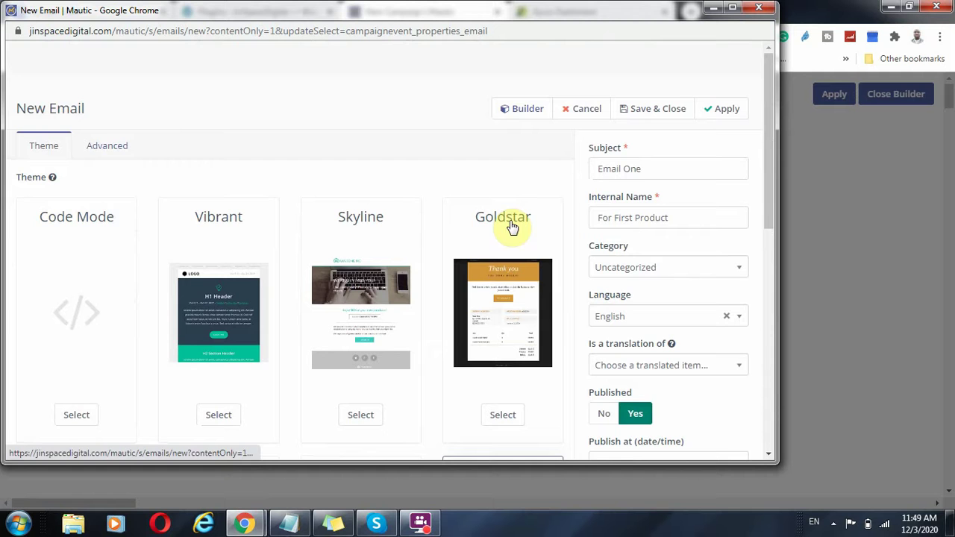
- Open the email builder and replace the text slot's heading "Hello World!" with "Hello"
{"action": "left_click", "coordinate": [511, 113]}
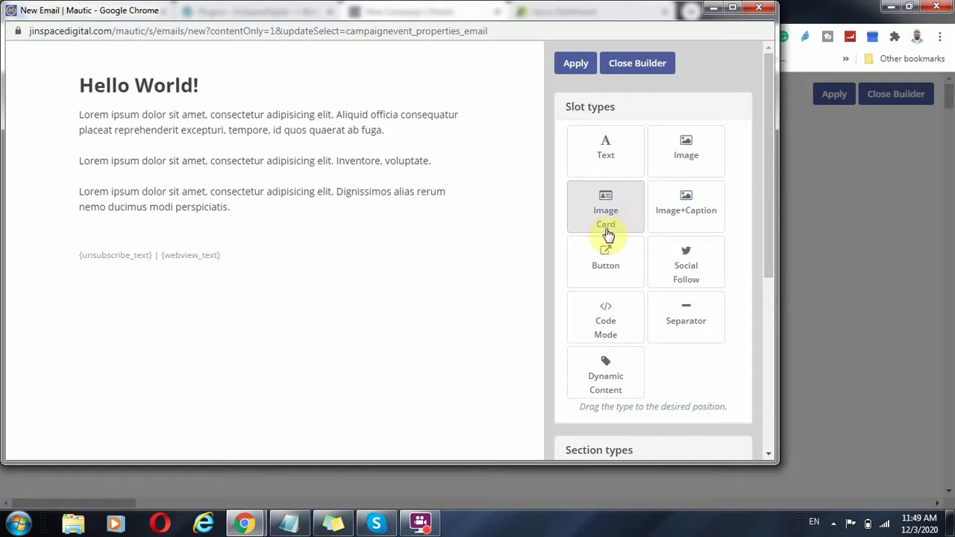
{"action": "left_click", "coordinate": [191, 87]}
{"action": "scroll", "coordinate": [682, 281], "scroll_direction": "down", "scroll_amount": 5}
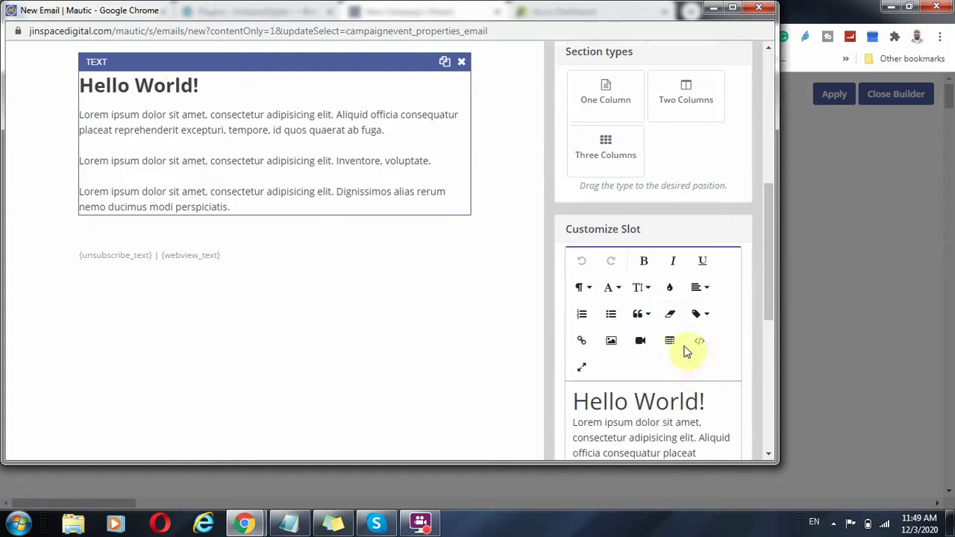
{"action": "scroll", "coordinate": [656, 313], "scroll_direction": "down", "scroll_amount": 4}
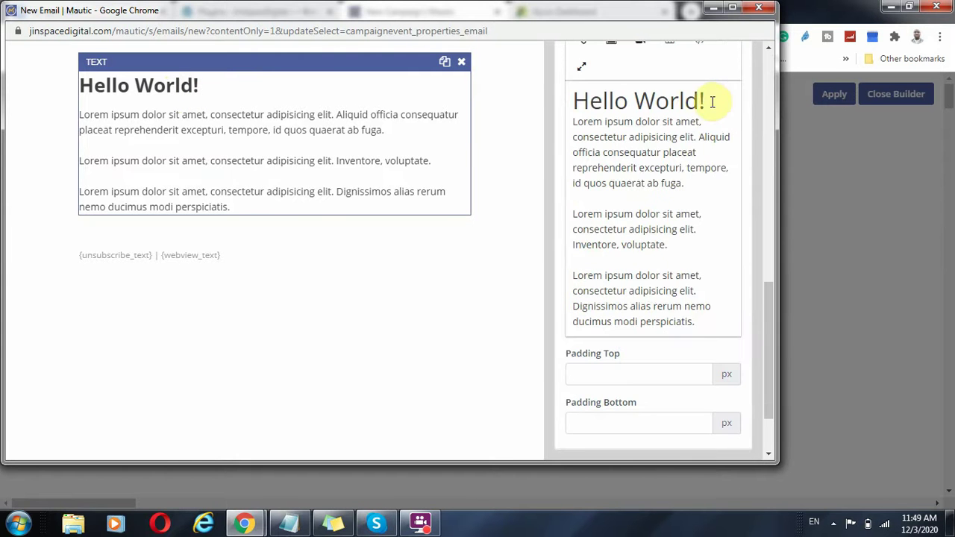
{"action": "left_click_drag", "start_coordinate": [713, 102], "coordinate": [522, 107]}
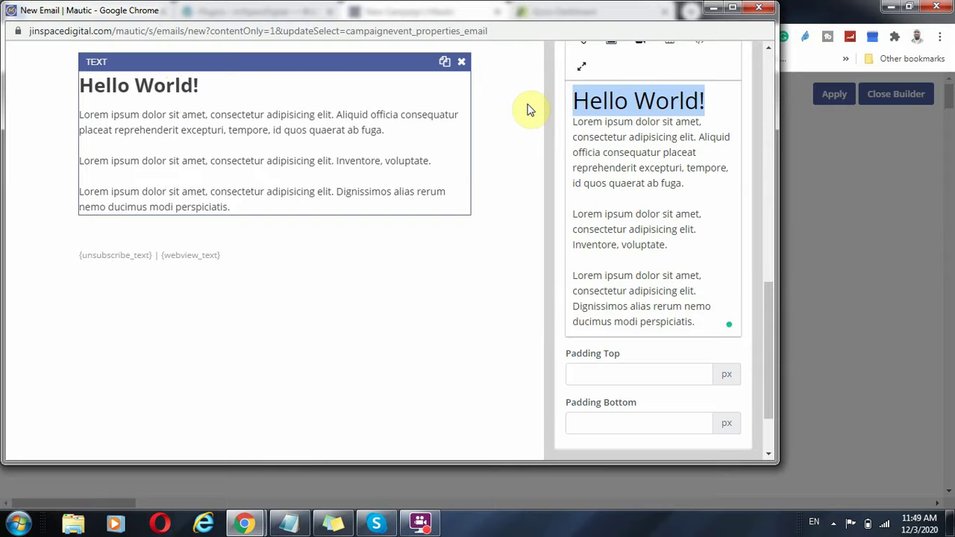
{"action": "type", "text": "Hellow"}
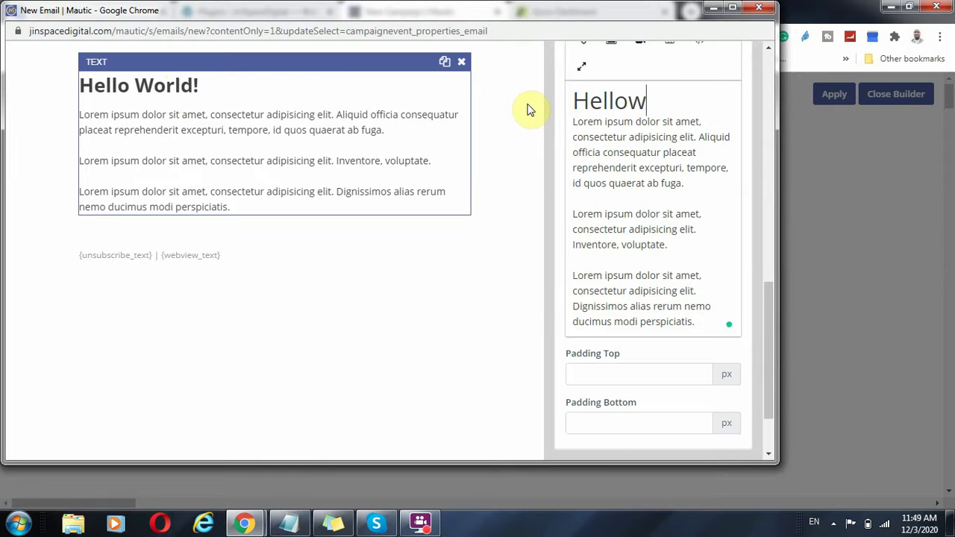
{"action": "key", "text": "BackSpace"}
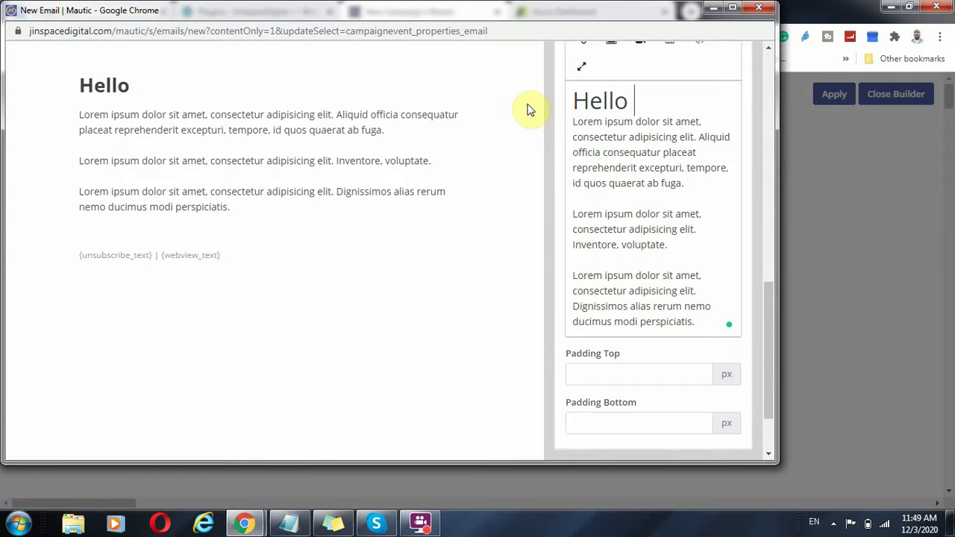
- Look over the builder's slot types and formatting tools, add a comma after the "Hello" heading and insert an empty line below it
{"action": "scroll", "coordinate": [687, 92], "scroll_direction": "up", "scroll_amount": 3}
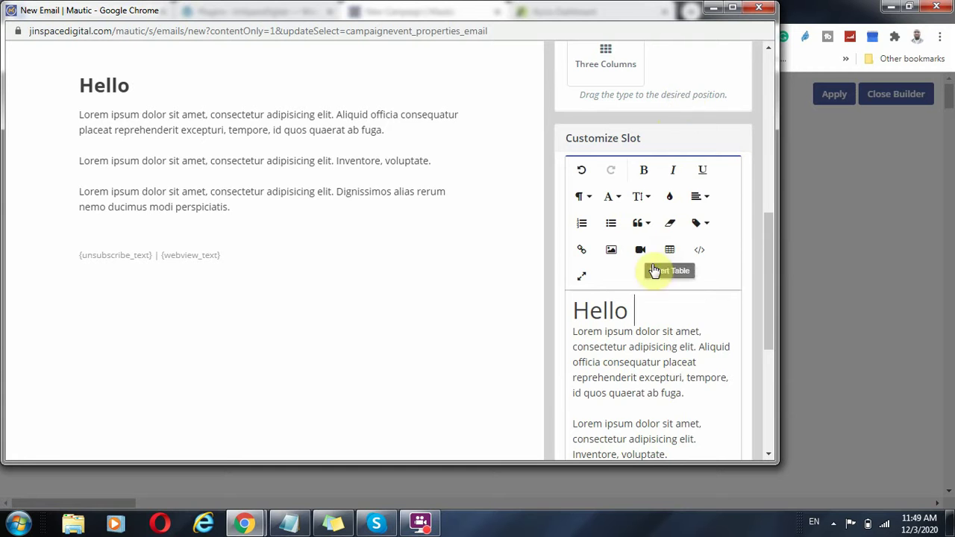
{"action": "scroll", "coordinate": [667, 213], "scroll_direction": "up", "scroll_amount": 3}
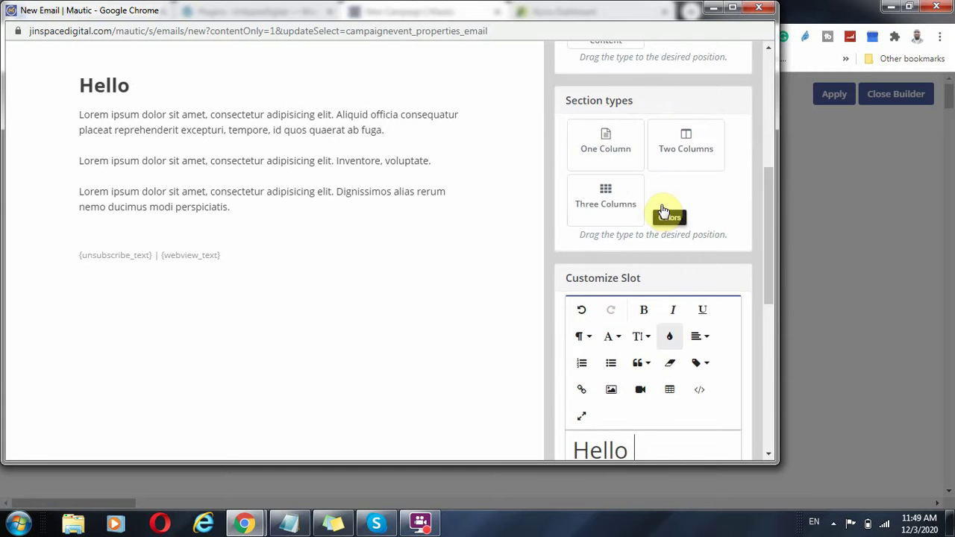
{"action": "scroll", "coordinate": [662, 162], "scroll_direction": "up", "scroll_amount": 5}
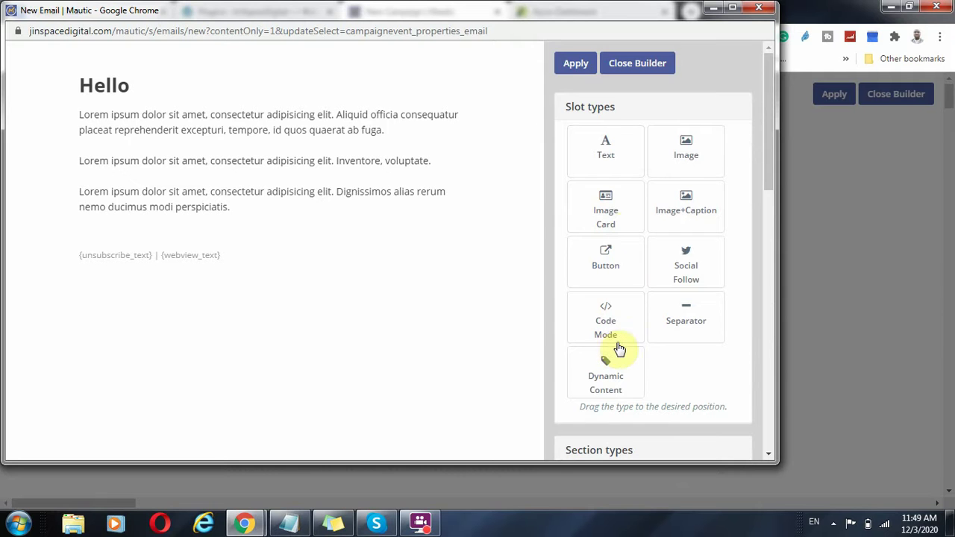
{"action": "scroll", "coordinate": [666, 217], "scroll_direction": "down", "scroll_amount": 5}
{"action": "scroll", "coordinate": [644, 243], "scroll_direction": "down", "scroll_amount": 3}
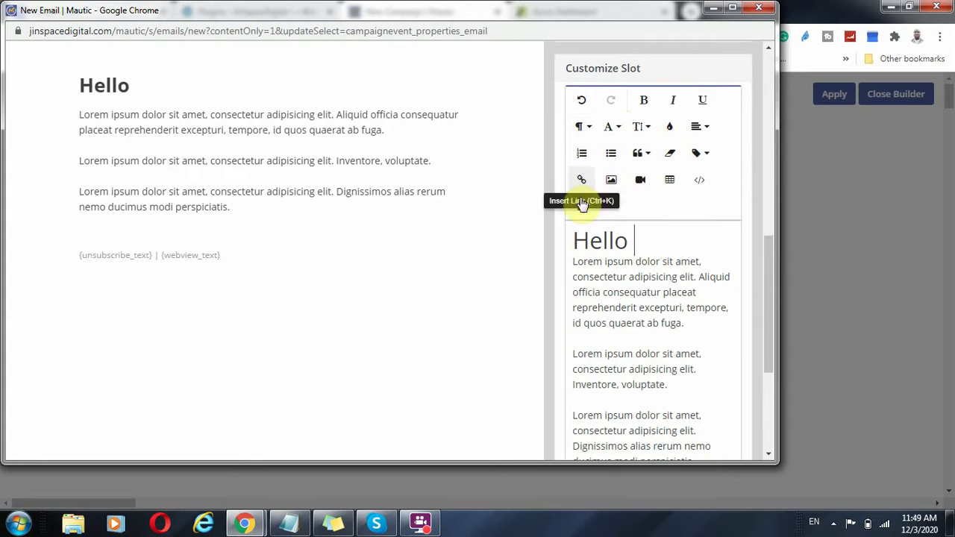
{"action": "scroll", "coordinate": [671, 145], "scroll_direction": "down", "scroll_amount": 3}
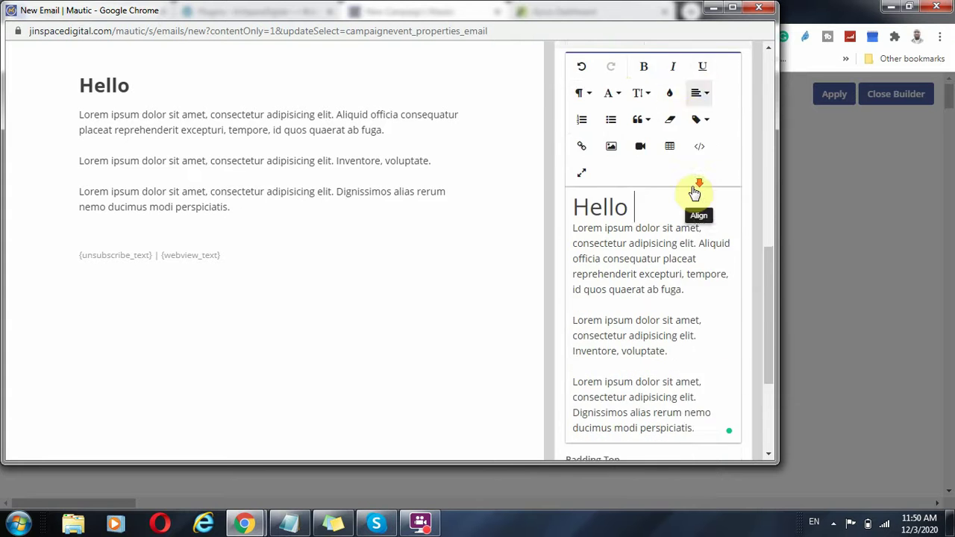
{"action": "scroll", "coordinate": [680, 191], "scroll_direction": "up", "scroll_amount": 4}
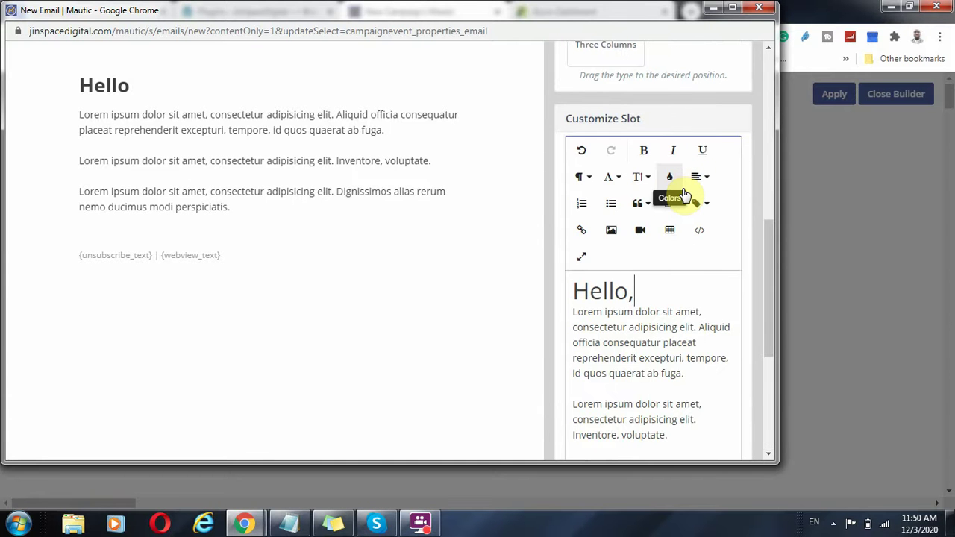
{"action": "key", "text": "Return"}
{"action": "scroll", "coordinate": [621, 294], "scroll_direction": "down", "scroll_amount": 1}
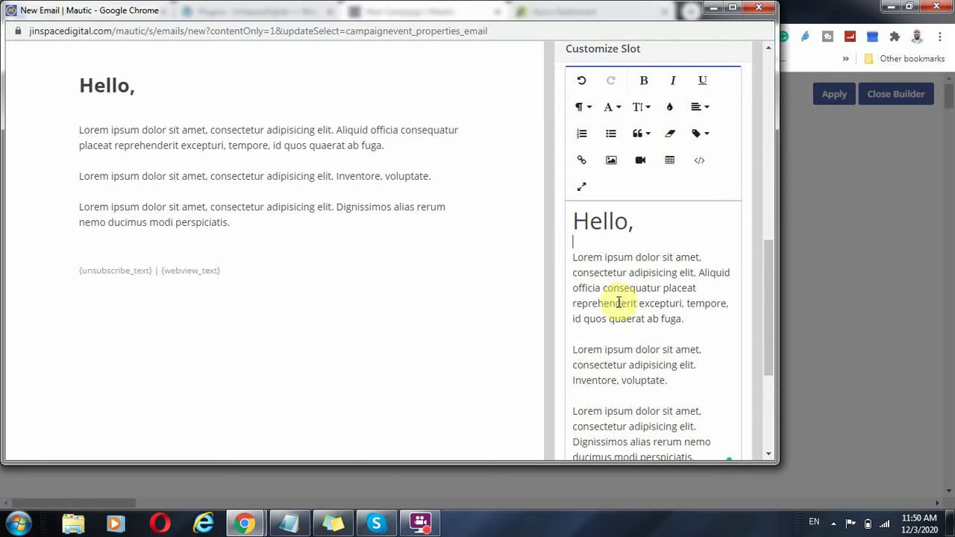
- Add an image slot below the body text, directly above the unsubscribe line
{"action": "scroll", "coordinate": [621, 300], "scroll_direction": "down", "scroll_amount": 3}
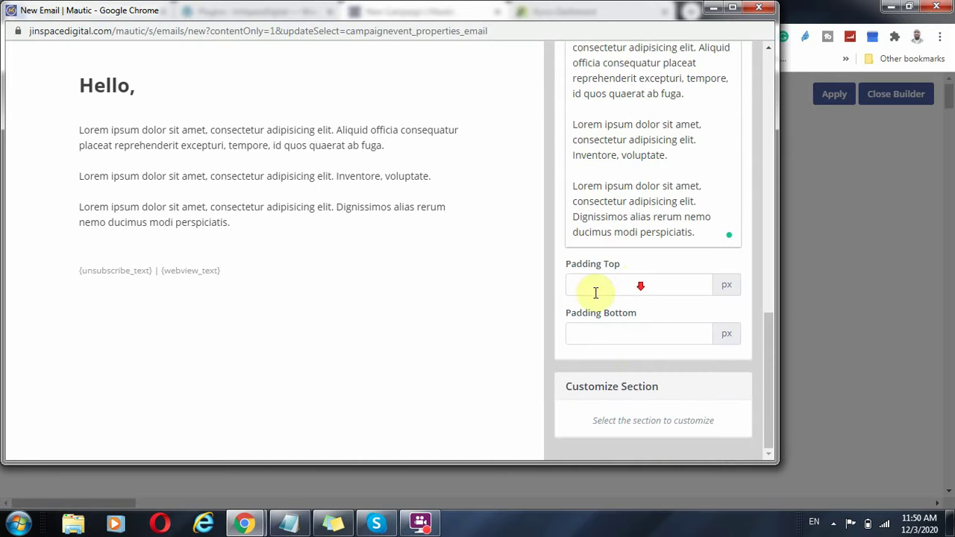
{"action": "left_click", "coordinate": [657, 287]}
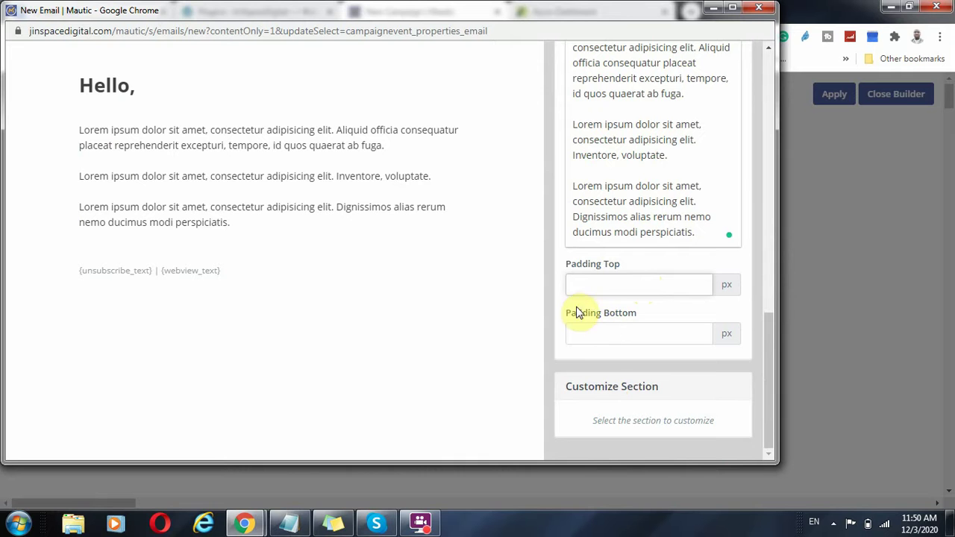
{"action": "scroll", "coordinate": [664, 238], "scroll_direction": "up", "scroll_amount": 4}
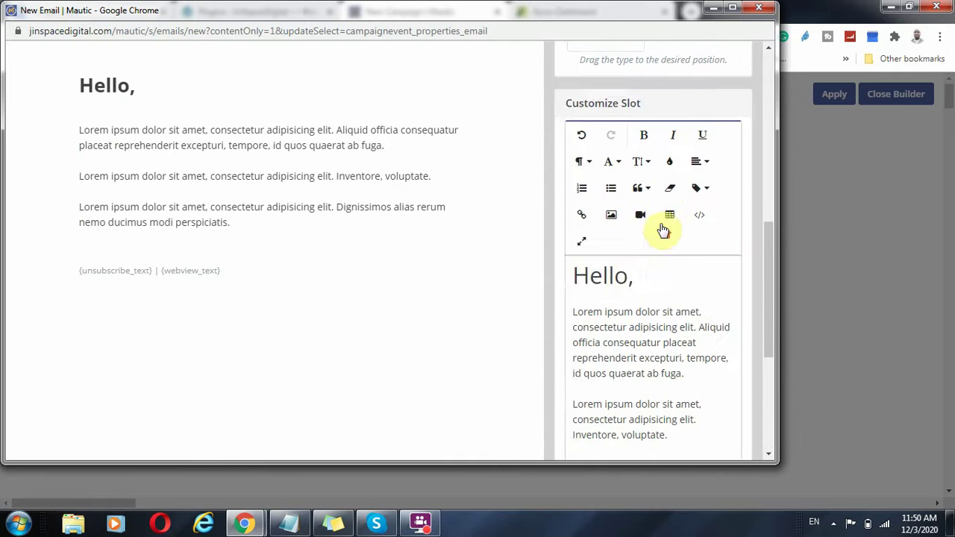
{"action": "scroll", "coordinate": [655, 224], "scroll_direction": "up", "scroll_amount": 4}
{"action": "scroll", "coordinate": [575, 230], "scroll_direction": "up", "scroll_amount": 1}
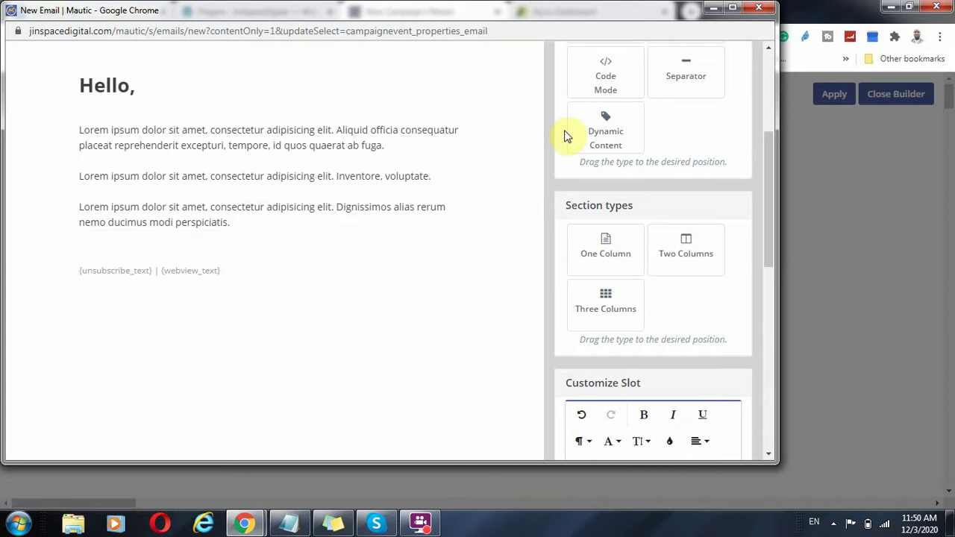
{"action": "scroll", "coordinate": [608, 149], "scroll_direction": "up", "scroll_amount": 4}
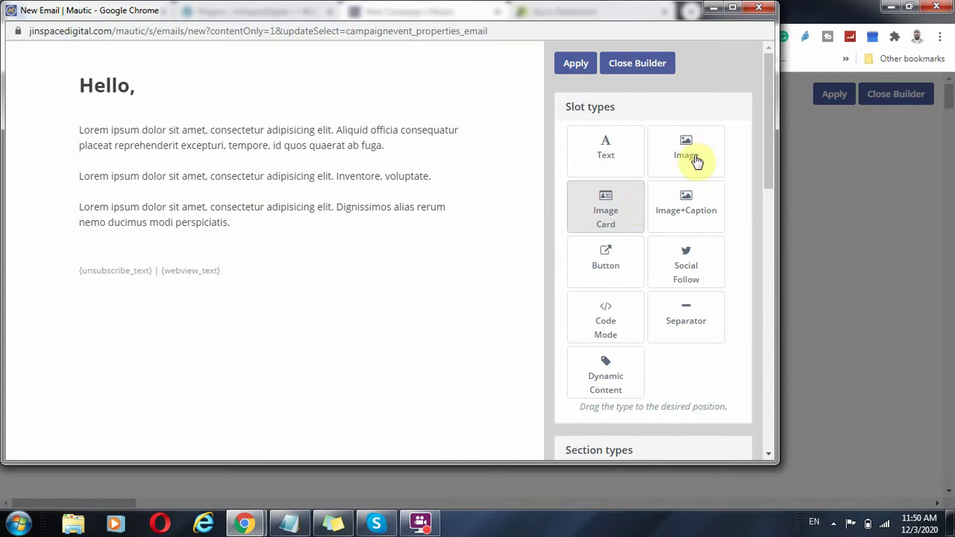
{"action": "left_click_drag", "start_coordinate": [694, 160], "coordinate": [223, 261]}
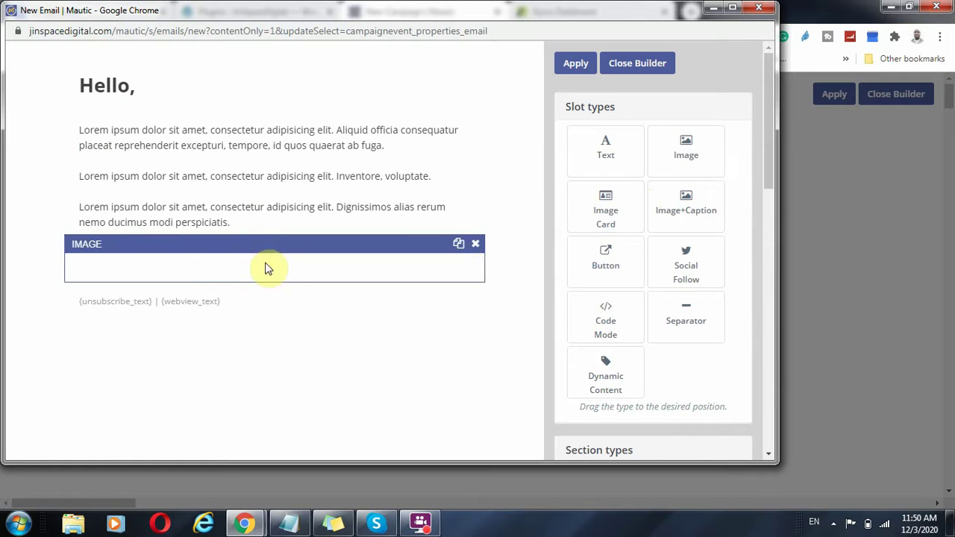
{"action": "scroll", "coordinate": [646, 264], "scroll_direction": "down", "scroll_amount": 6}
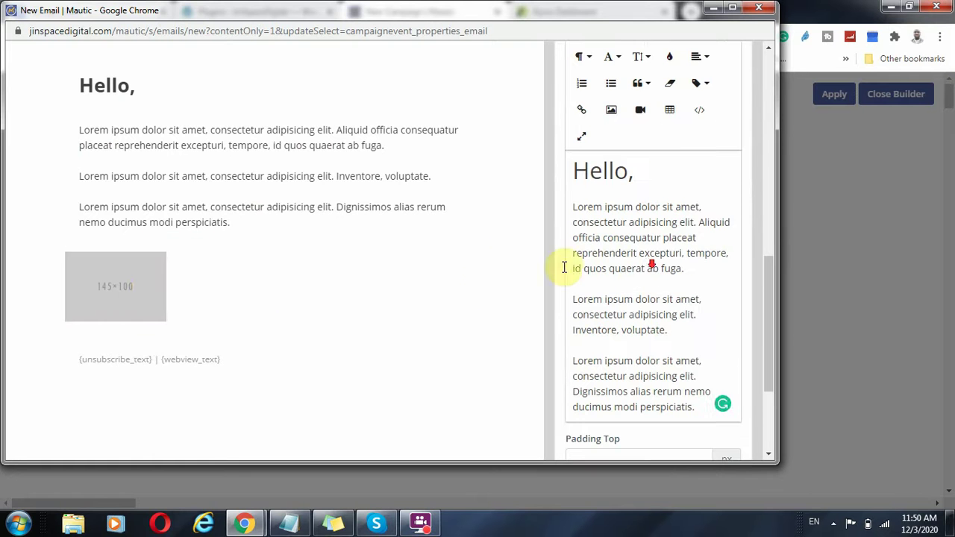
- Select the new image slot and examine its caption, position, colour and padding options
{"action": "left_click", "coordinate": [362, 265]}
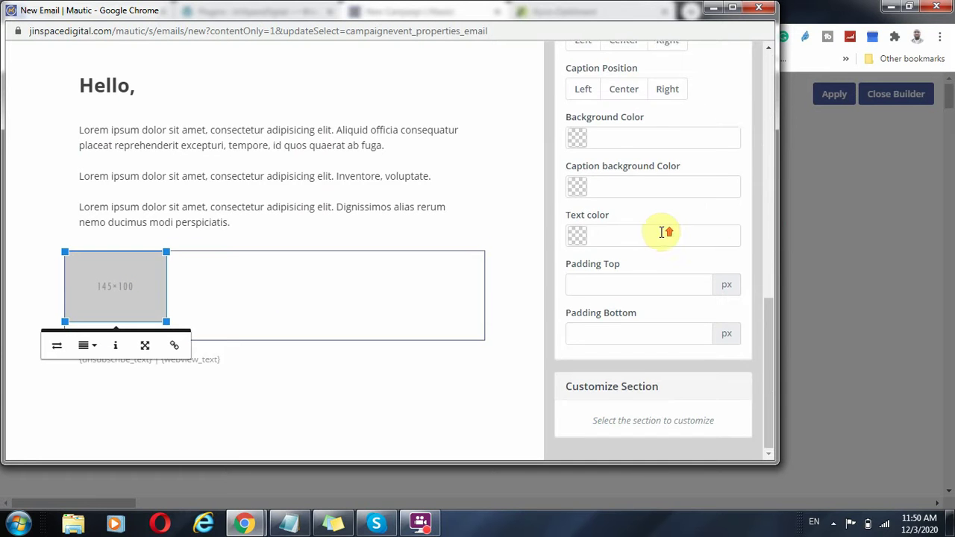
{"action": "scroll", "coordinate": [665, 234], "scroll_direction": "up", "scroll_amount": 4}
{"action": "left_click", "coordinate": [631, 265]}
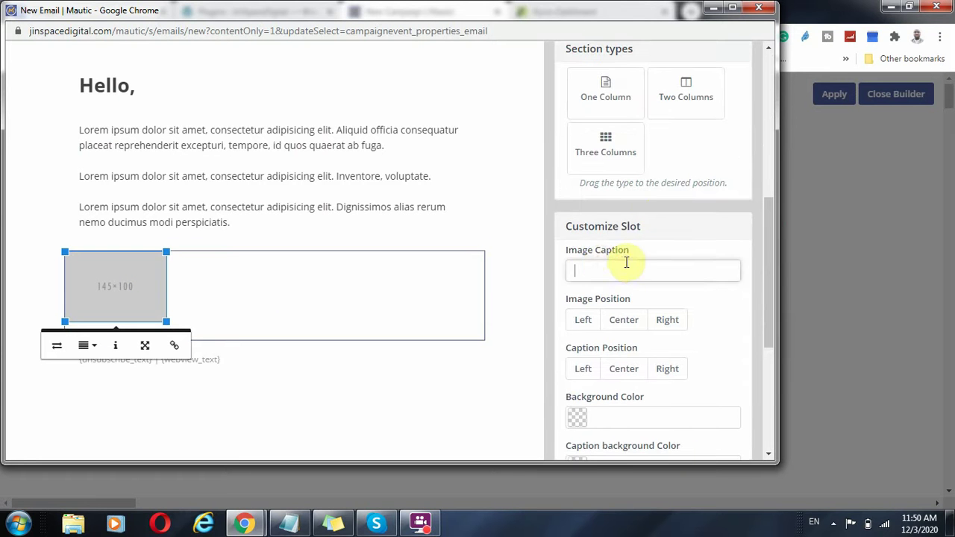
{"action": "scroll", "coordinate": [634, 266], "scroll_direction": "down", "scroll_amount": 3}
{"action": "scroll", "coordinate": [656, 258], "scroll_direction": "down", "scroll_amount": 2}
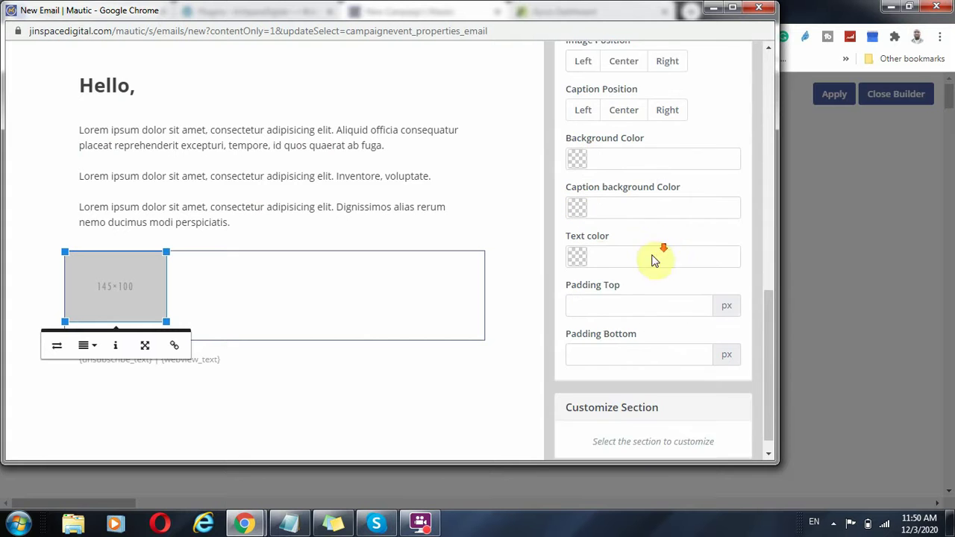
{"action": "scroll", "coordinate": [642, 268], "scroll_direction": "up", "scroll_amount": 3}
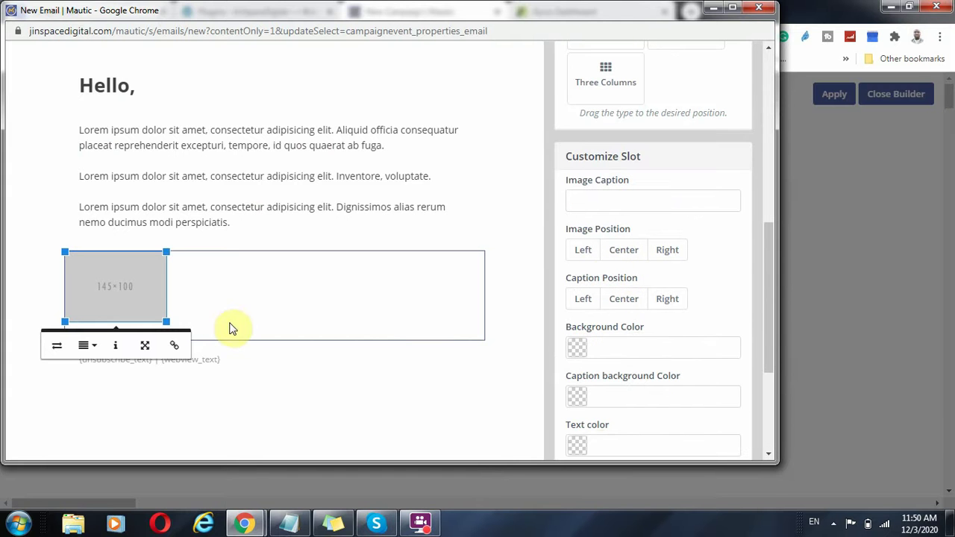
- Replace the placeholder image with image file 6 from the clarusestates folder
{"action": "left_click", "coordinate": [57, 347]}
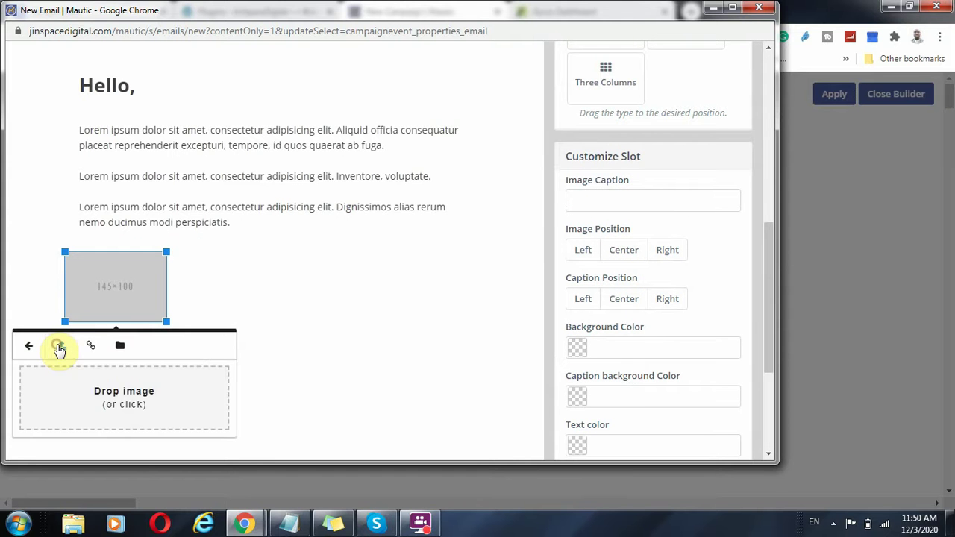
{"action": "left_click", "coordinate": [119, 401]}
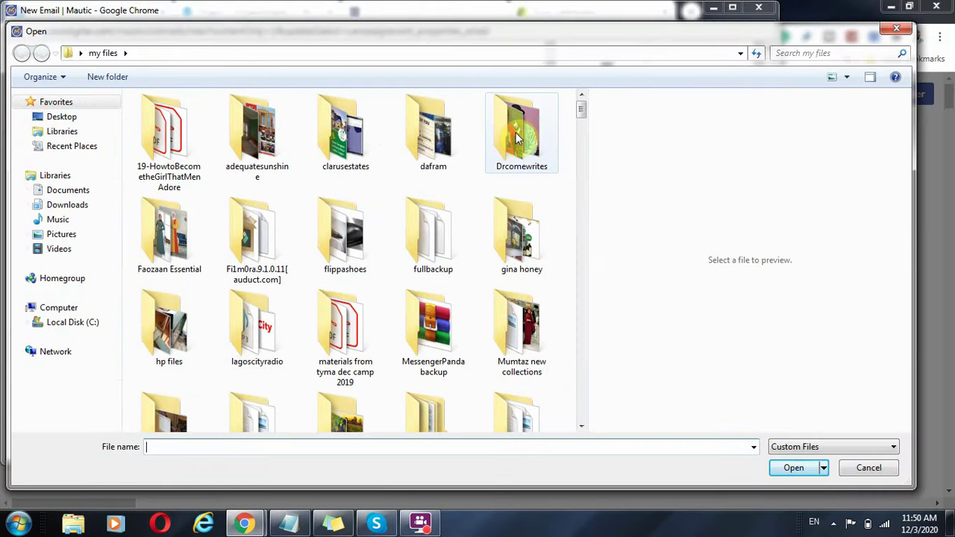
{"action": "double_click", "coordinate": [344, 125]}
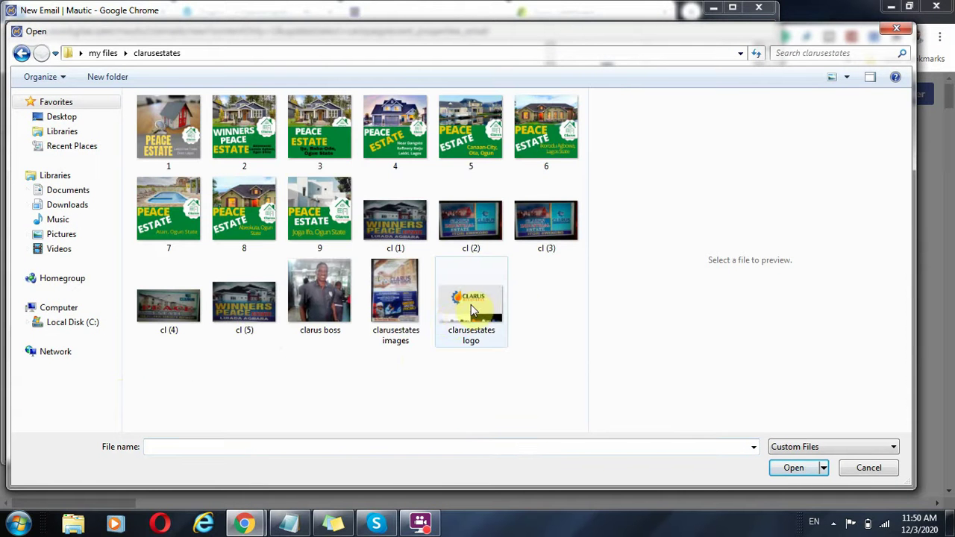
{"action": "left_click", "coordinate": [543, 143]}
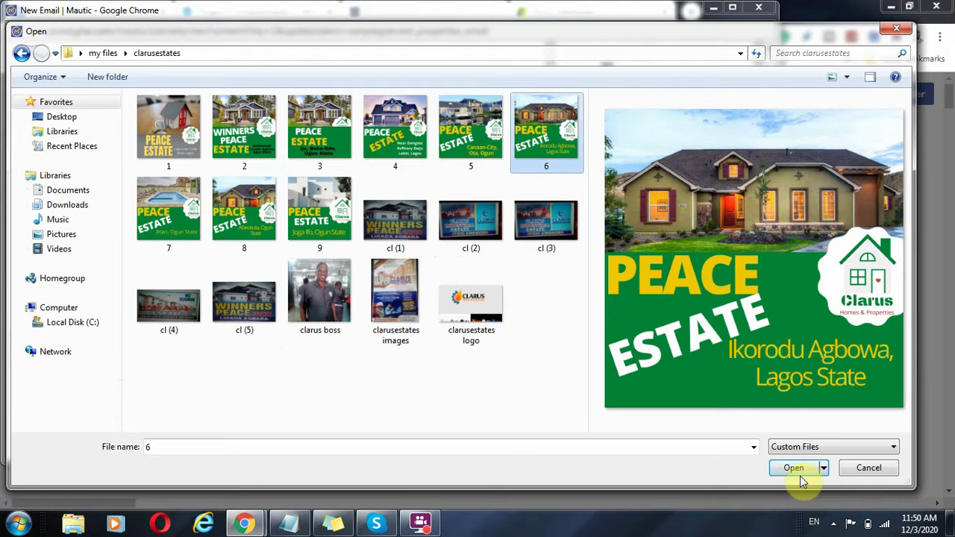
{"action": "left_click", "coordinate": [797, 468]}
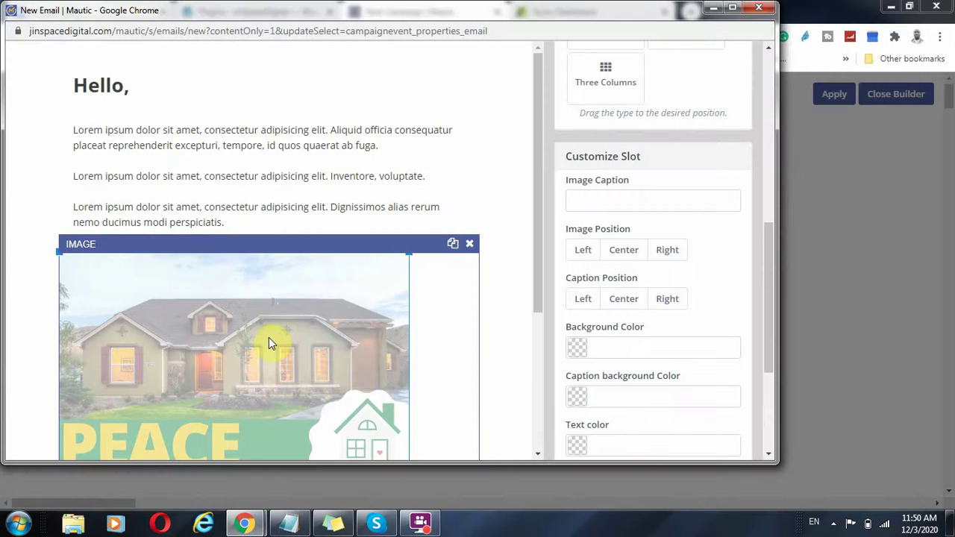
- Shrink the inserted Peace Estate image proportionally to about half its width
{"action": "scroll", "coordinate": [250, 331], "scroll_direction": "down", "scroll_amount": 3}
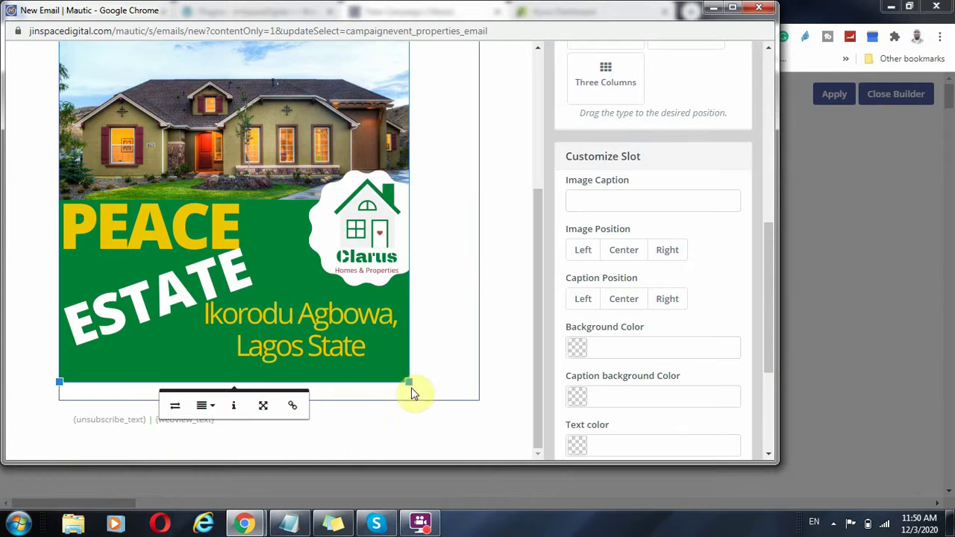
{"action": "left_click_drag", "start_coordinate": [410, 381], "coordinate": [245, 266]}
{"action": "left_click", "coordinate": [249, 205]}
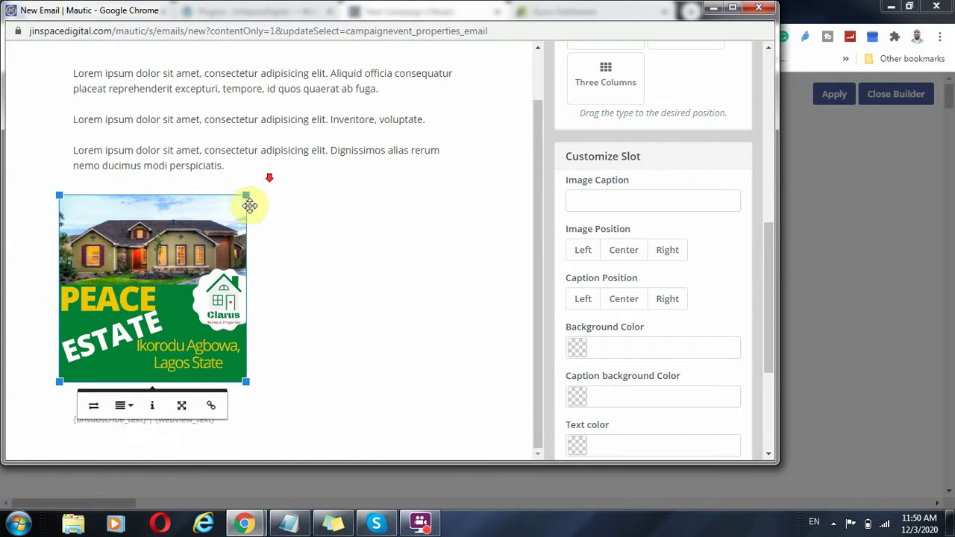
- Check the image's alignment options, and set both the image position and the caption position to Center
{"action": "left_click", "coordinate": [131, 409]}
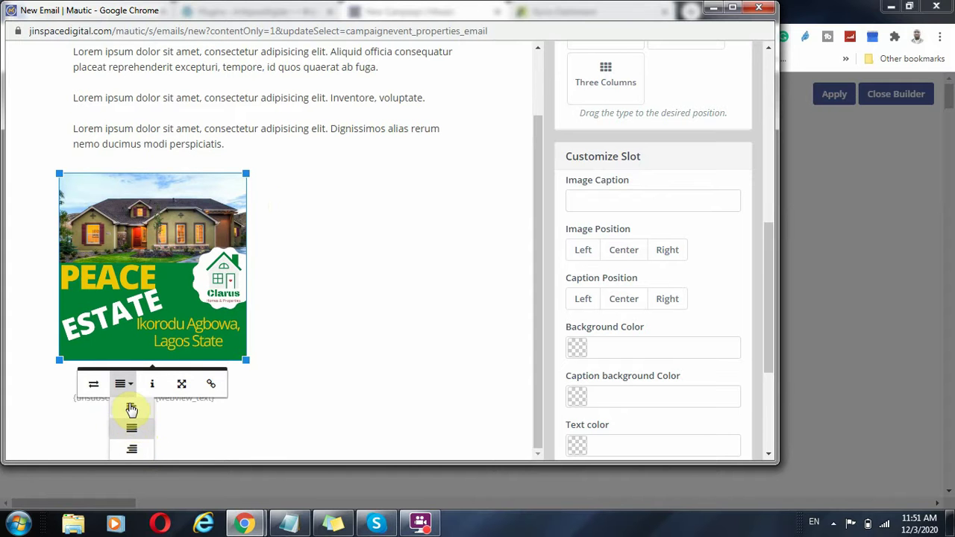
{"action": "left_click", "coordinate": [131, 434]}
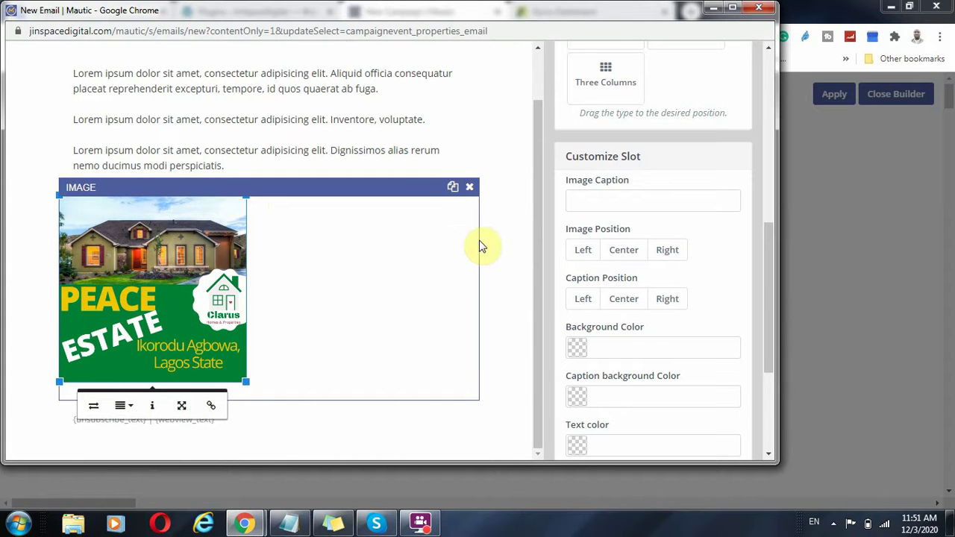
{"action": "left_click", "coordinate": [631, 253]}
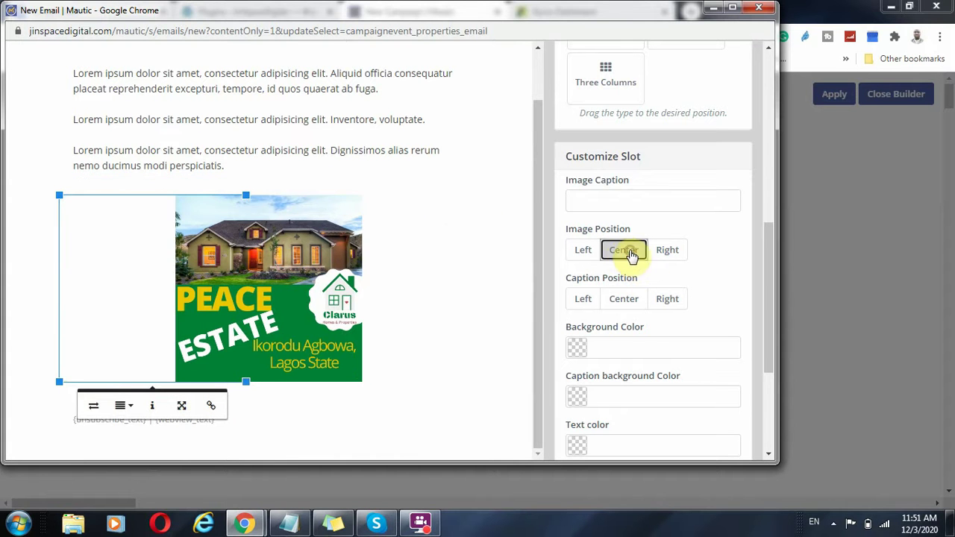
{"action": "left_click", "coordinate": [623, 301]}
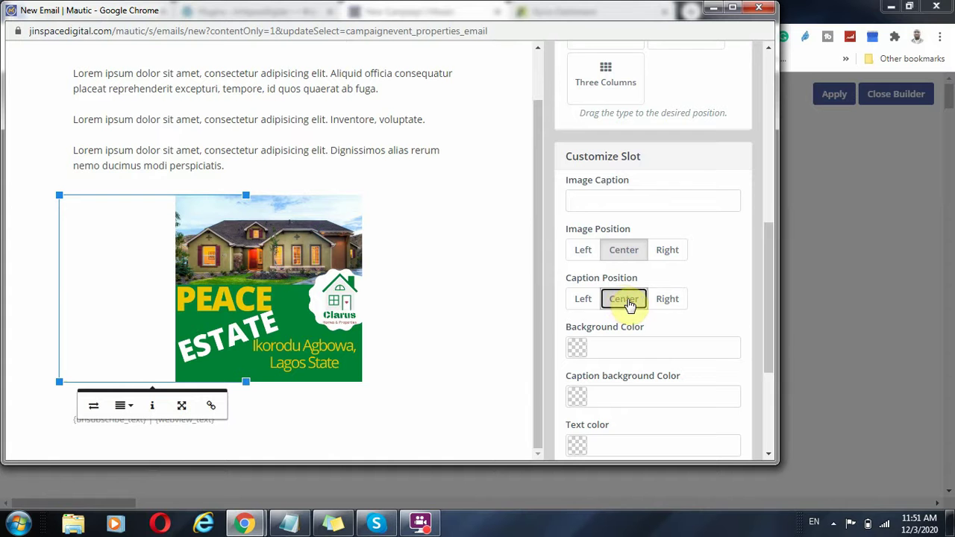
- Check the remaining image slot settings, apply the email design and close the email builder
{"action": "scroll", "coordinate": [603, 315], "scroll_direction": "down", "scroll_amount": 3}
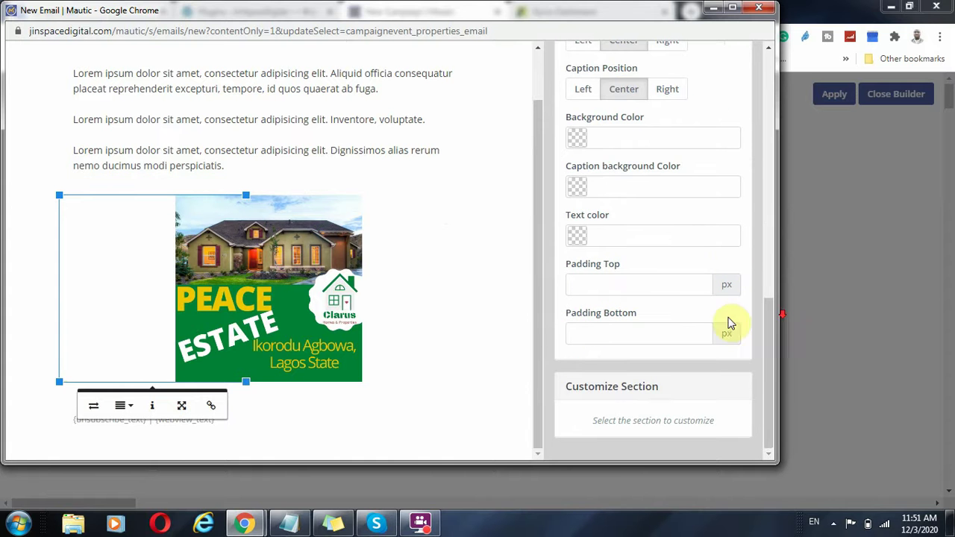
{"action": "scroll", "coordinate": [639, 314], "scroll_direction": "up", "scroll_amount": 10}
{"action": "scroll", "coordinate": [317, 173], "scroll_direction": "up", "scroll_amount": 2}
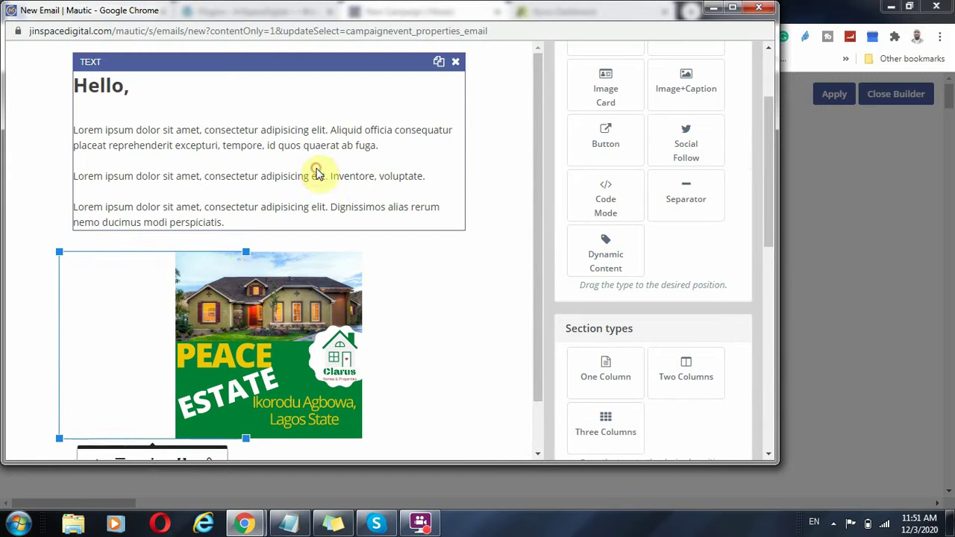
{"action": "scroll", "coordinate": [664, 183], "scroll_direction": "up", "scroll_amount": 2}
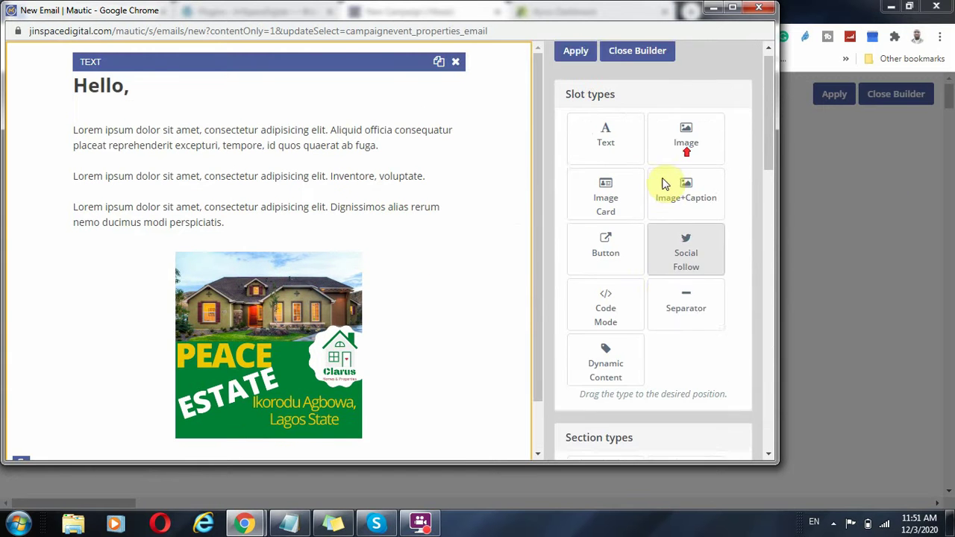
{"action": "scroll", "coordinate": [664, 183], "scroll_direction": "up", "scroll_amount": 1}
{"action": "left_click", "coordinate": [584, 66]}
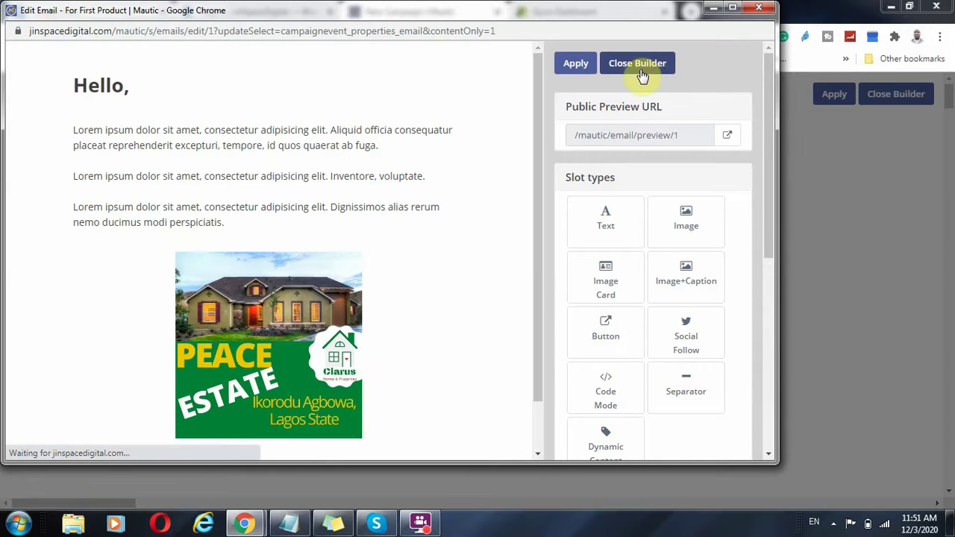
{"action": "left_click", "coordinate": [640, 65]}
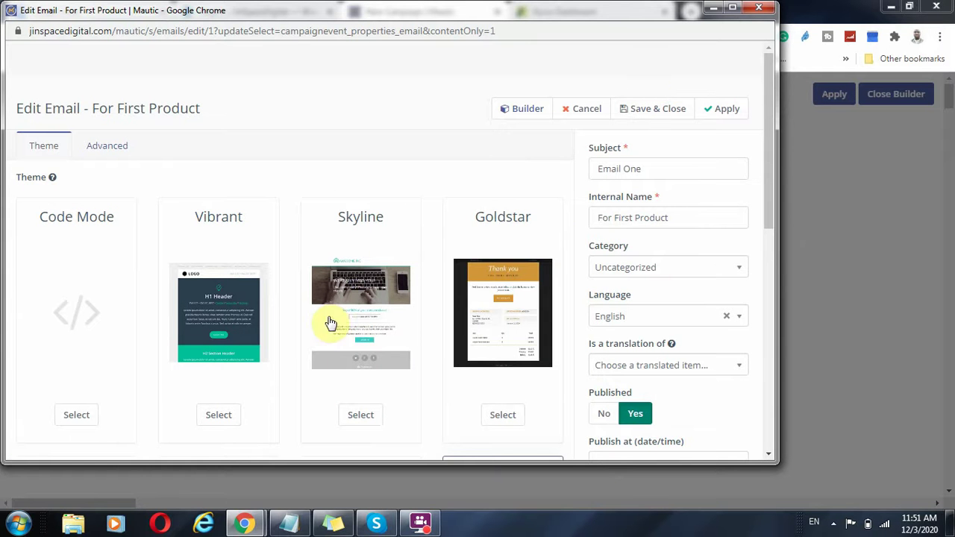
- Save and close the For First Product email, and add the Product 1 Send email action to the campaign
{"action": "left_click", "coordinate": [718, 111]}
{"action": "scroll", "coordinate": [544, 154], "scroll_direction": "down", "scroll_amount": 7}
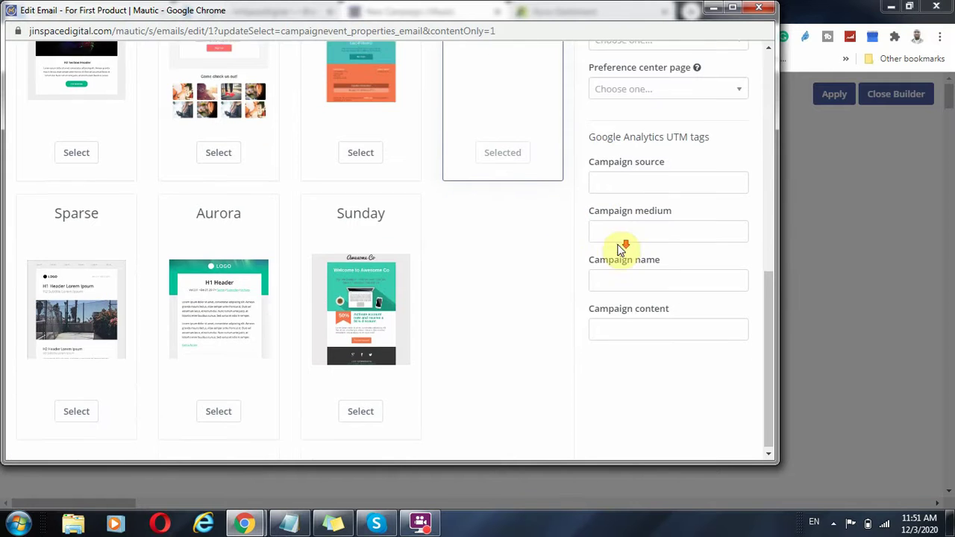
{"action": "scroll", "coordinate": [601, 219], "scroll_direction": "up", "scroll_amount": 7}
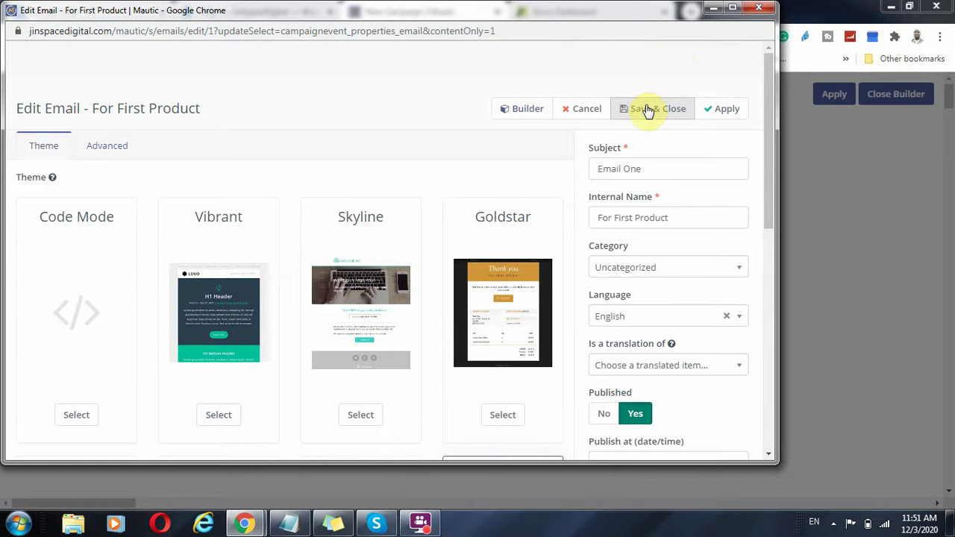
{"action": "left_click", "coordinate": [647, 110]}
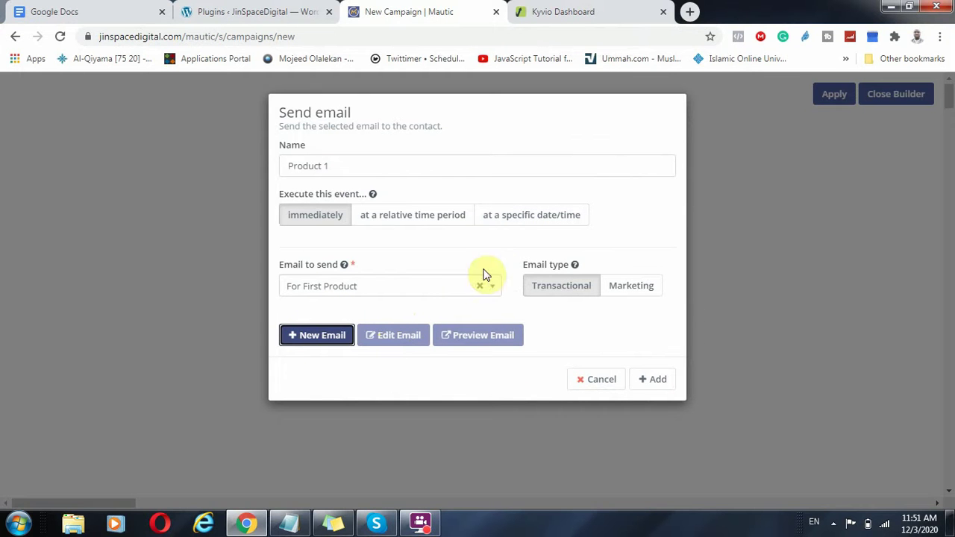
{"action": "left_click", "coordinate": [651, 380]}
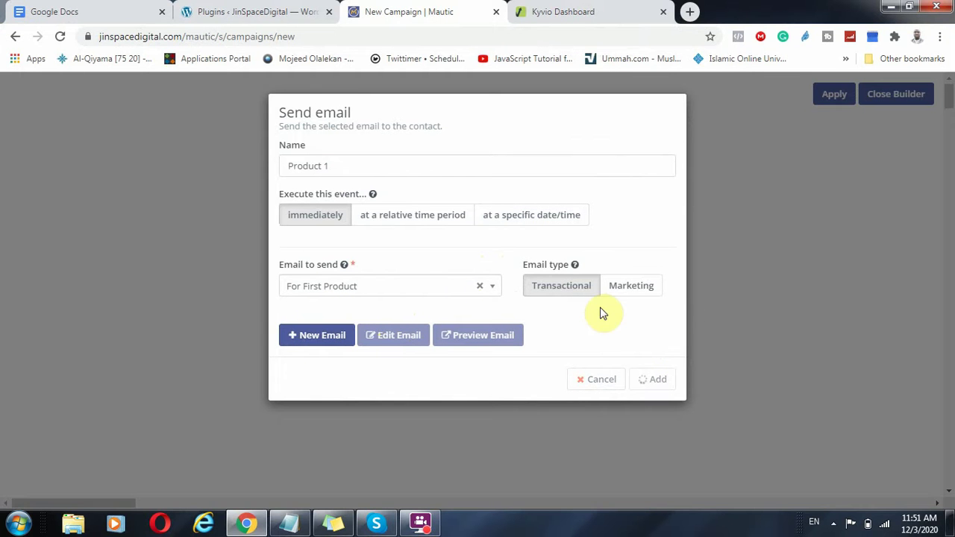
- Check the email item in the Notepad funnel notes, and return to the campaign builder
{"action": "left_click", "coordinate": [282, 526]}
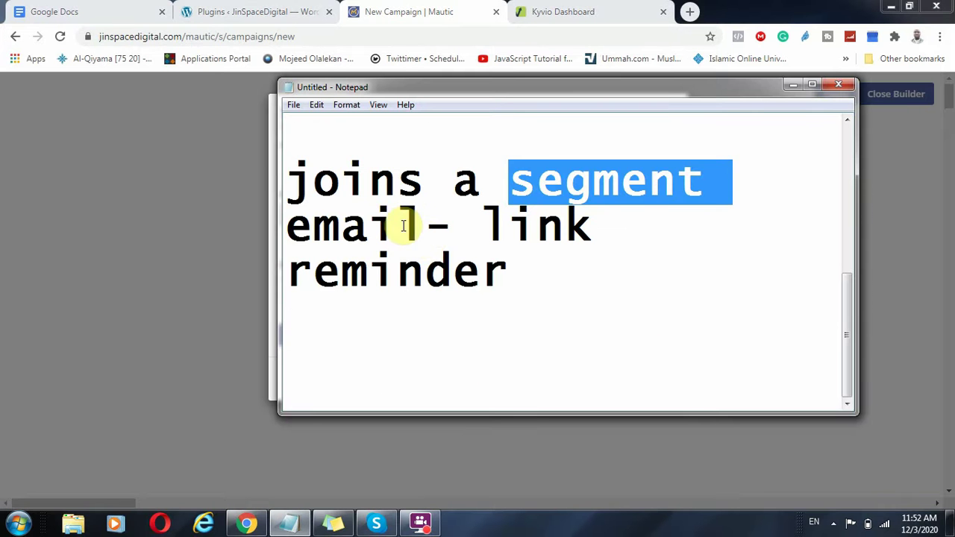
{"action": "left_click_drag", "start_coordinate": [433, 226], "coordinate": [341, 216]}
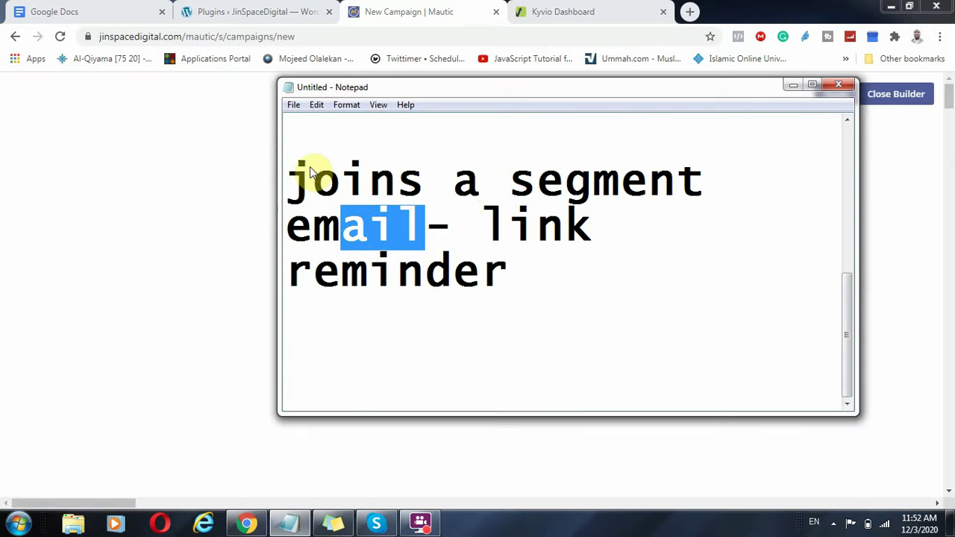
{"action": "left_click", "coordinate": [797, 88]}
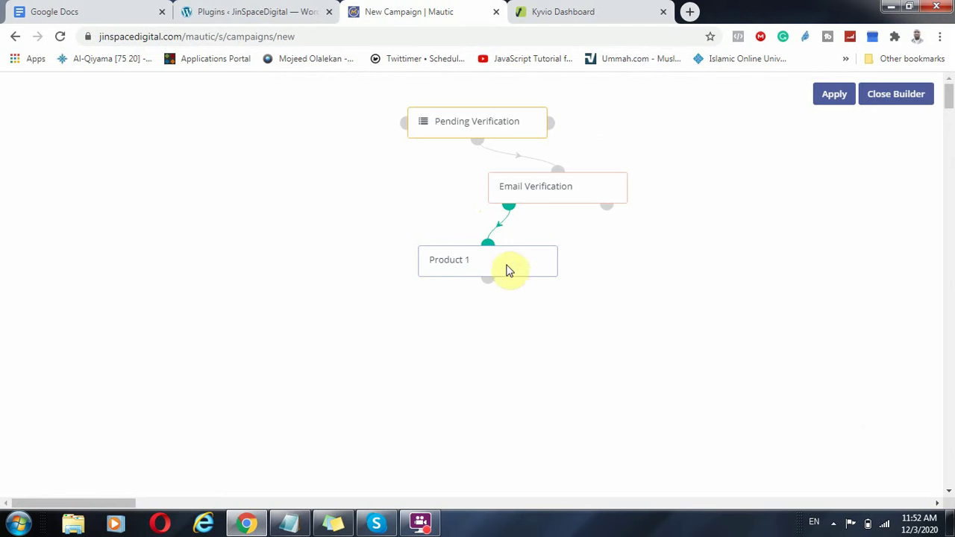
- Examine the event types and conditions available after Product 1 and the event types on Email Verification's negative branch
{"action": "mouse_move", "coordinate": [497, 259]}
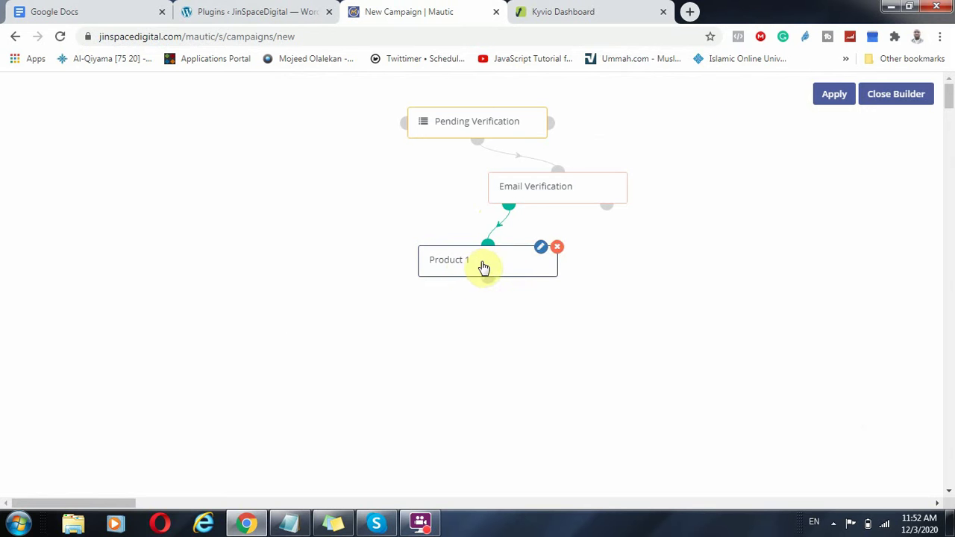
{"action": "left_click", "coordinate": [489, 282]}
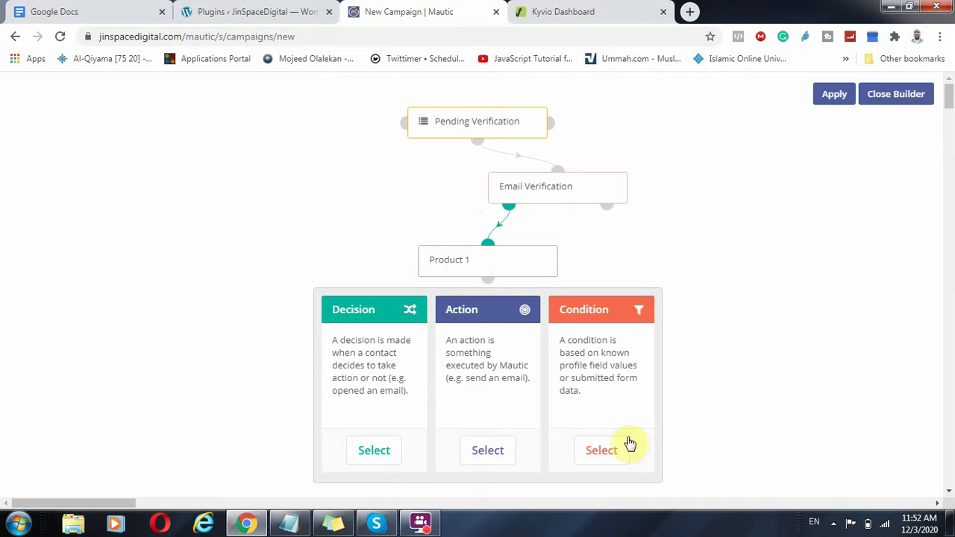
{"action": "left_click", "coordinate": [603, 451]}
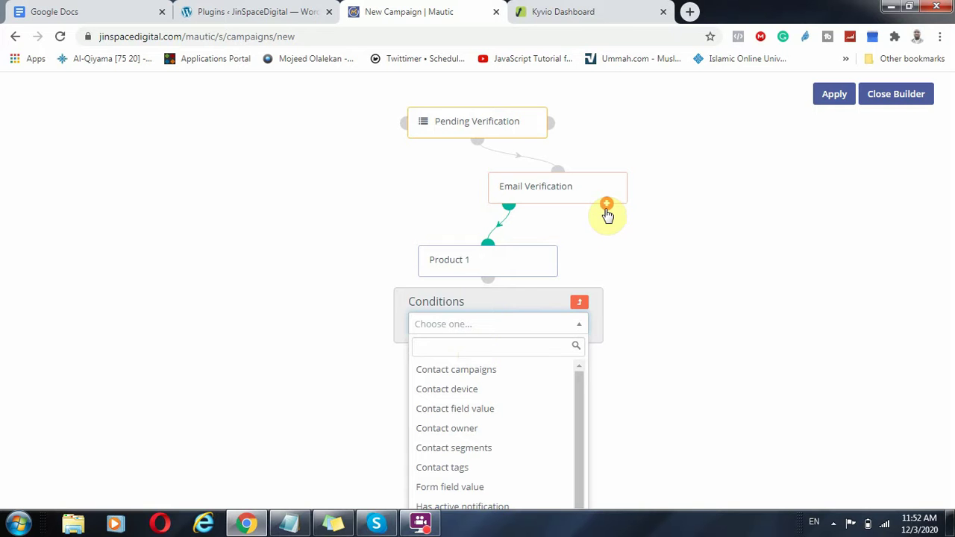
{"action": "left_click", "coordinate": [676, 373]}
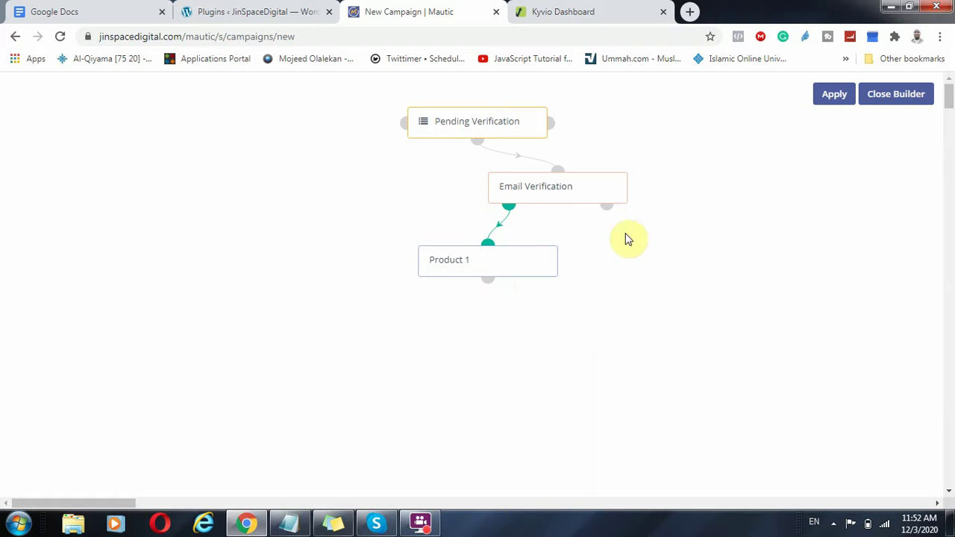
{"action": "left_click", "coordinate": [607, 204]}
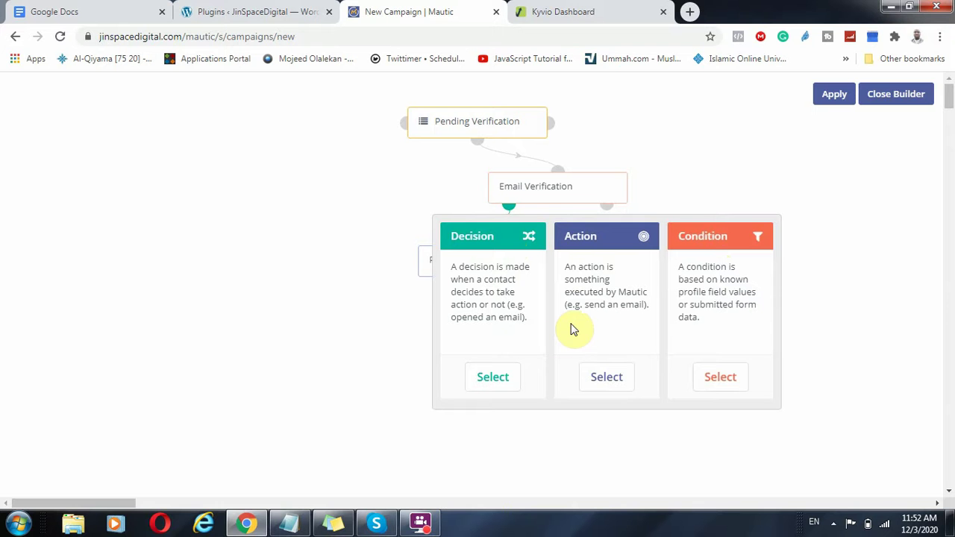
- Close the campaign builder, save and close the Email Verification campaign, and check its recent activity
{"action": "left_click", "coordinate": [899, 98]}
{"action": "left_click", "coordinate": [899, 99]}
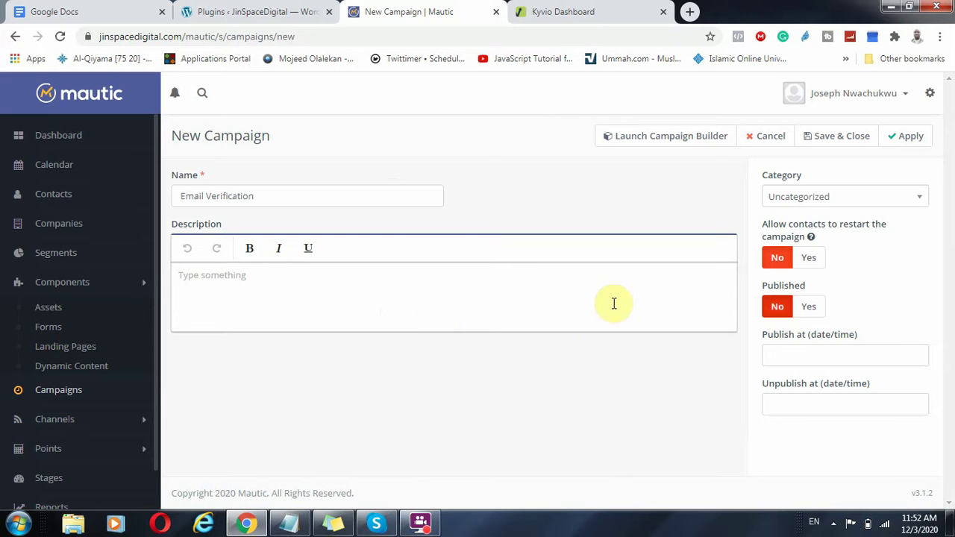
{"action": "scroll", "coordinate": [26, 365], "scroll_direction": "down", "scroll_amount": 1}
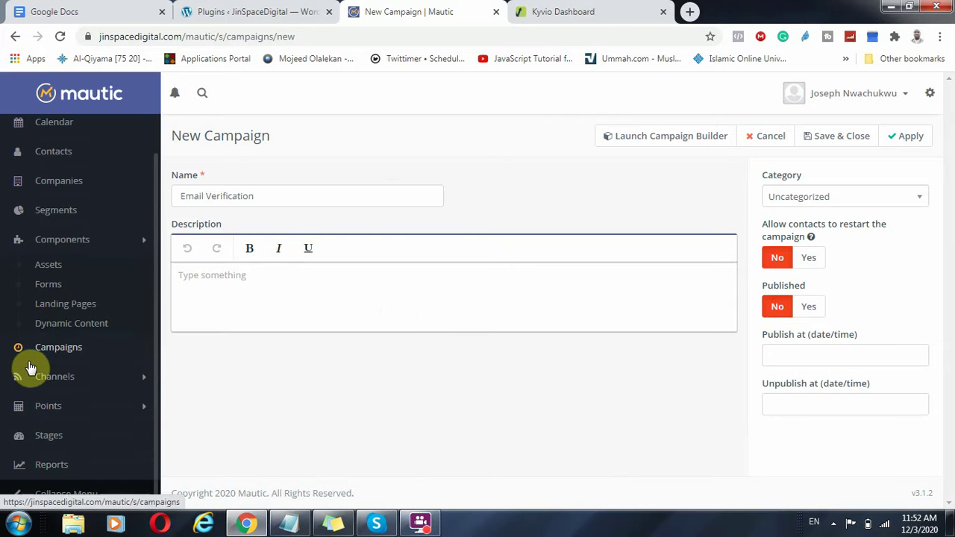
{"action": "scroll", "coordinate": [45, 223], "scroll_direction": "up", "scroll_amount": 1}
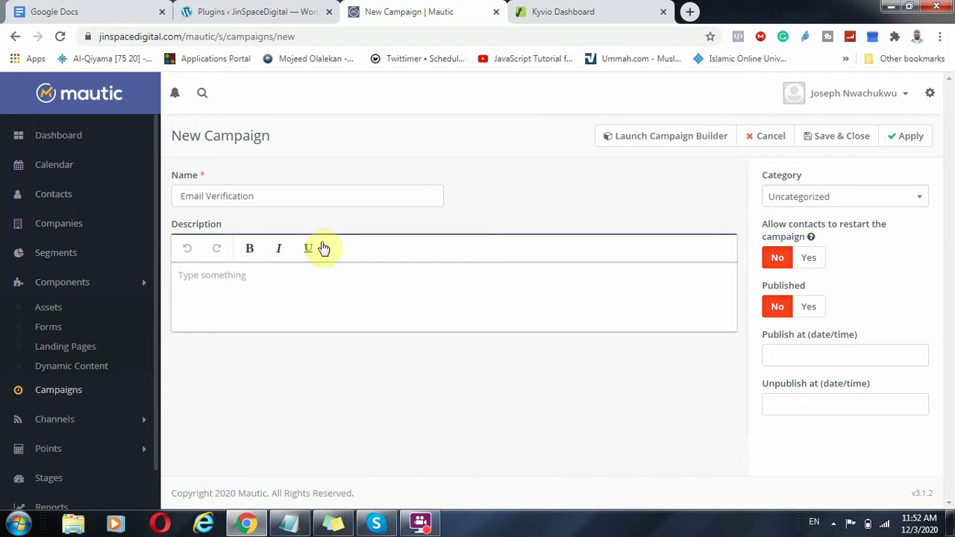
{"action": "left_click", "coordinate": [836, 137]}
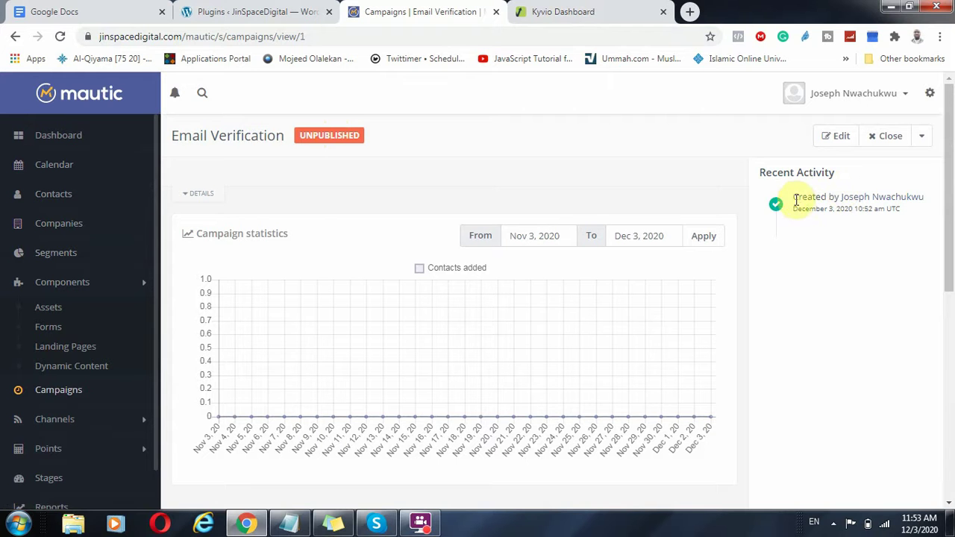
{"action": "left_click_drag", "start_coordinate": [796, 199], "coordinate": [935, 199]}
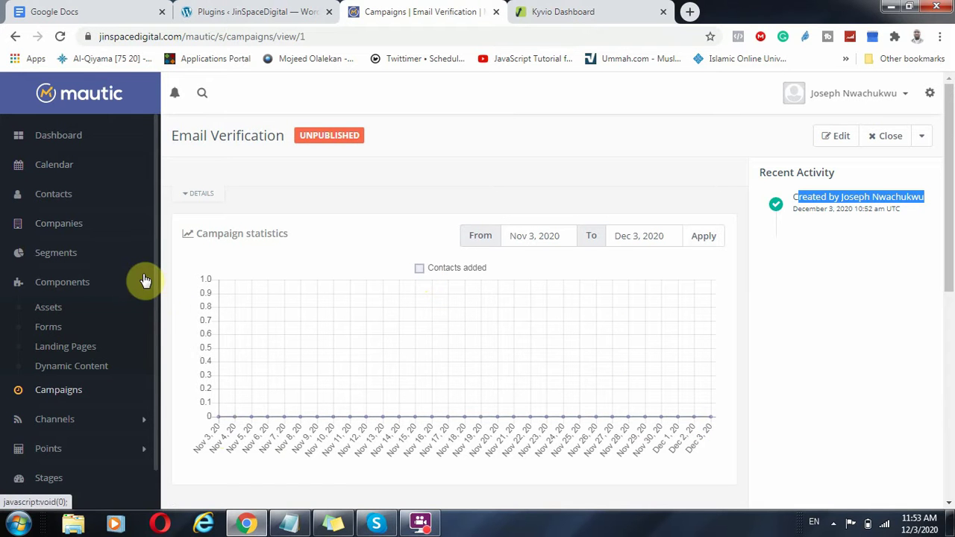
- Start a new landing page and look through the available themes and page settings
{"action": "left_click", "coordinate": [146, 280]}
{"action": "left_click", "coordinate": [127, 290]}
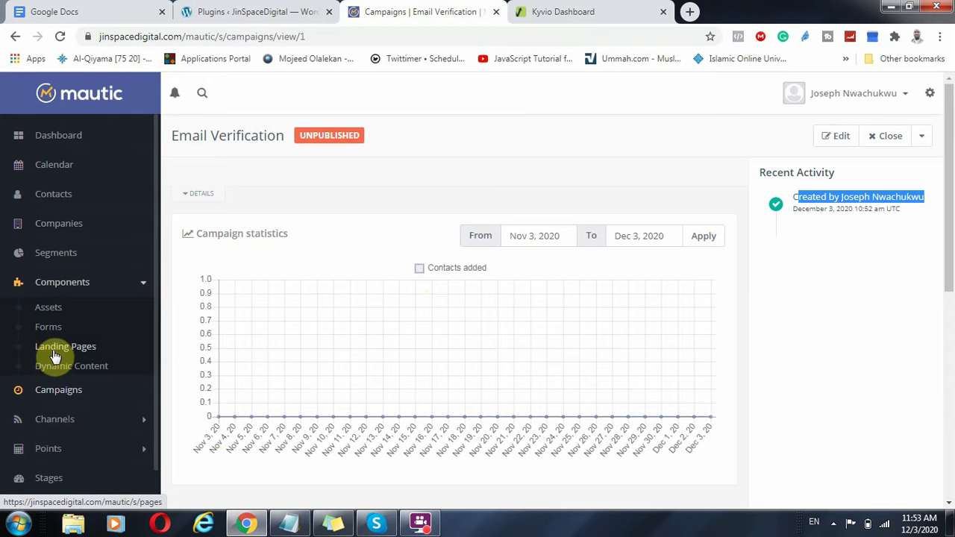
{"action": "left_click", "coordinate": [55, 356]}
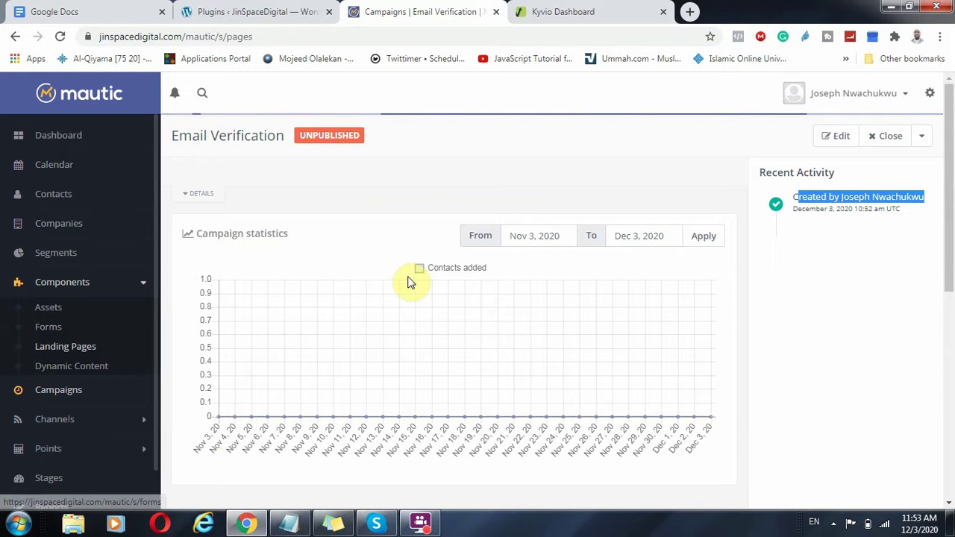
{"action": "left_click", "coordinate": [912, 135]}
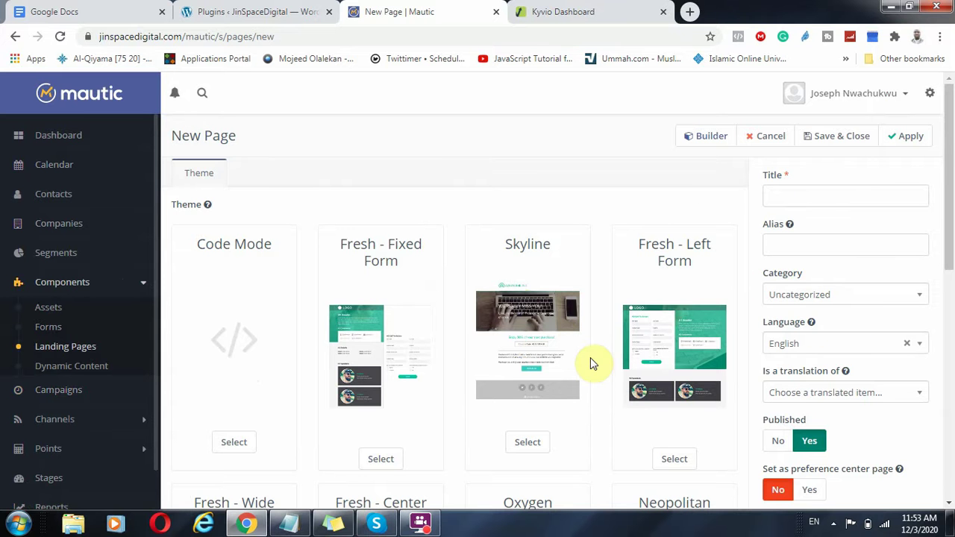
{"action": "left_click_drag", "start_coordinate": [951, 182], "coordinate": [909, 330]}
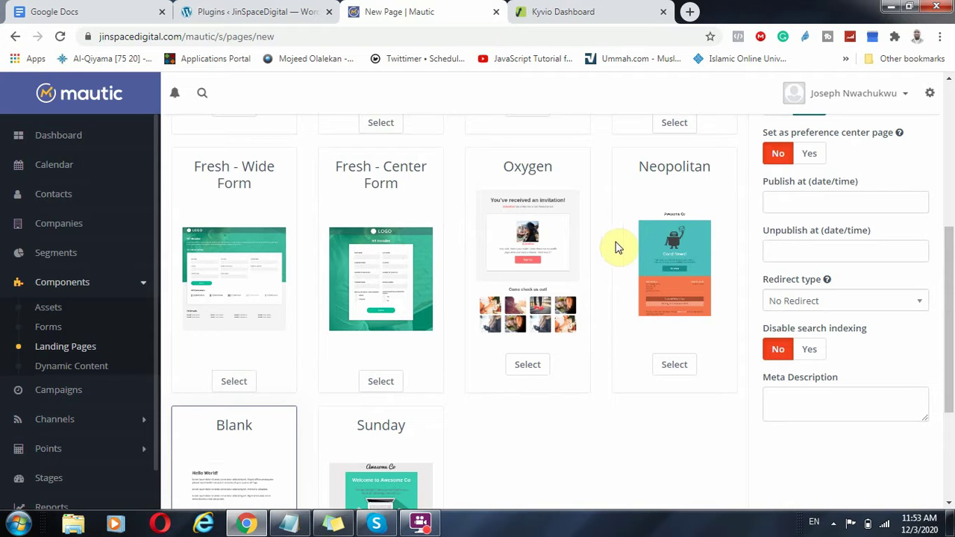
- Start a new form in the Forms component, choosing New Campaign Form as its type
{"action": "left_click", "coordinate": [45, 328]}
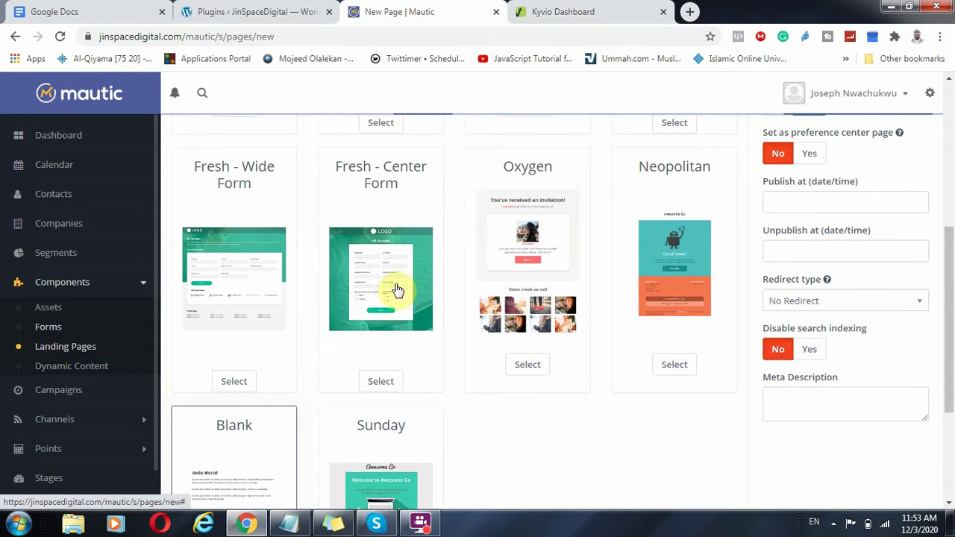
{"action": "left_click", "coordinate": [907, 134]}
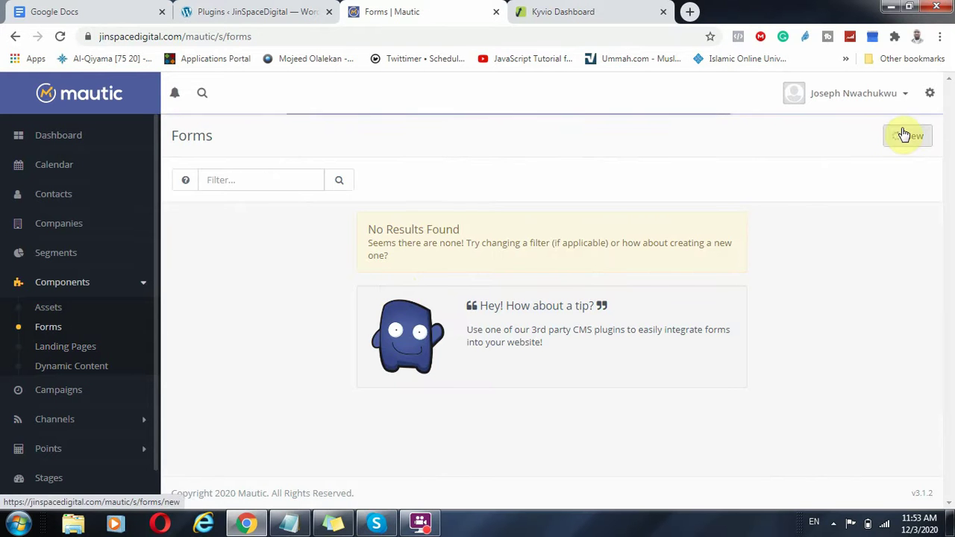
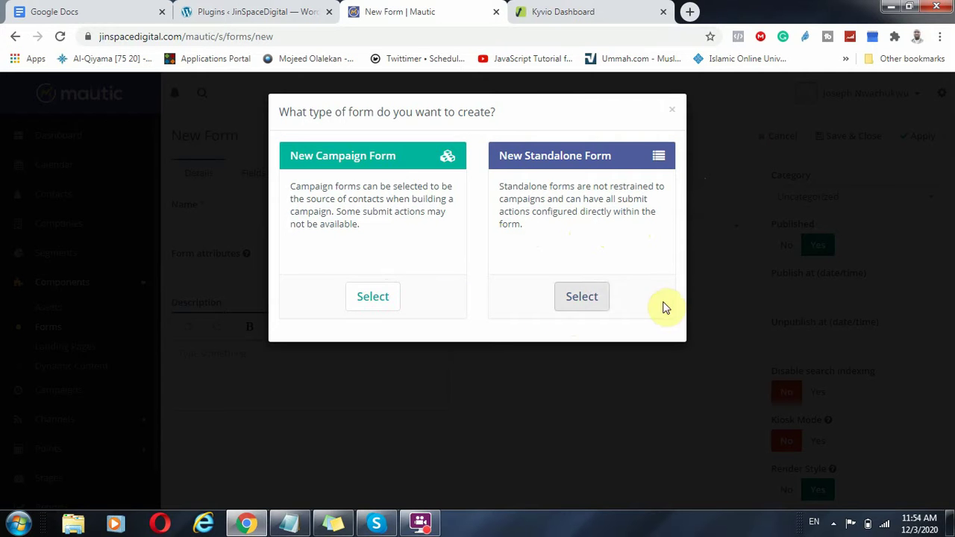
{"action": "left_click", "coordinate": [367, 296]}
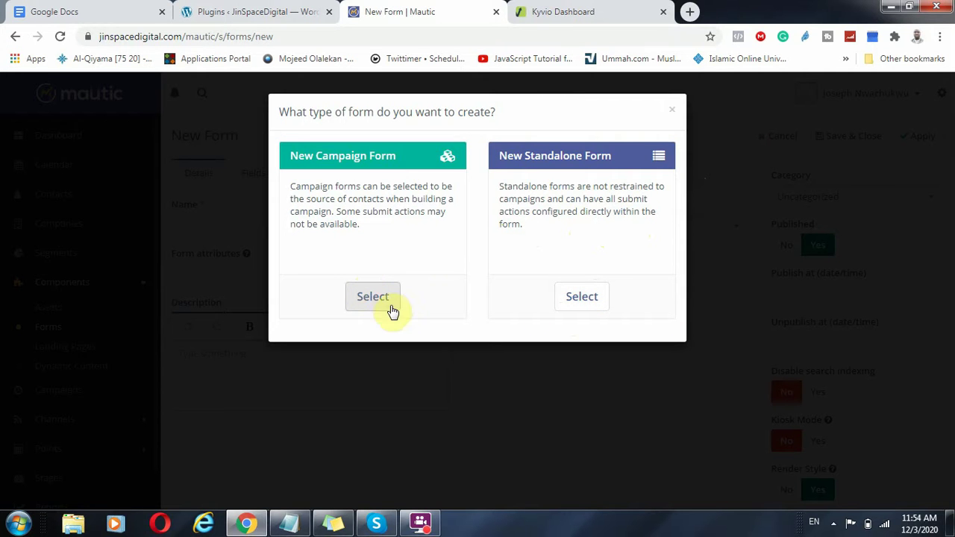
{"action": "left_click", "coordinate": [373, 296]}
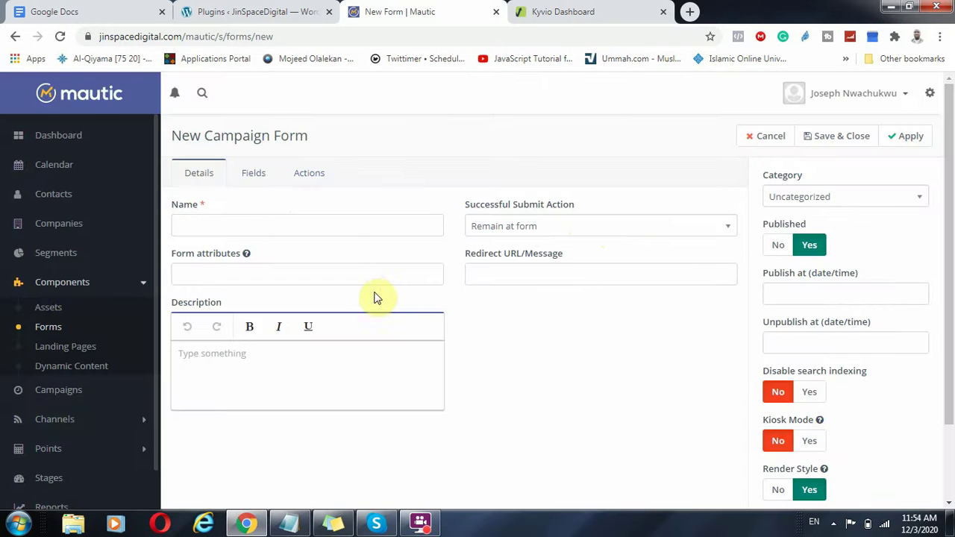
- Search the new campaign form's available field types for a name field and look through the full list
{"action": "left_click", "coordinate": [249, 227]}
{"action": "left_click", "coordinate": [257, 173]}
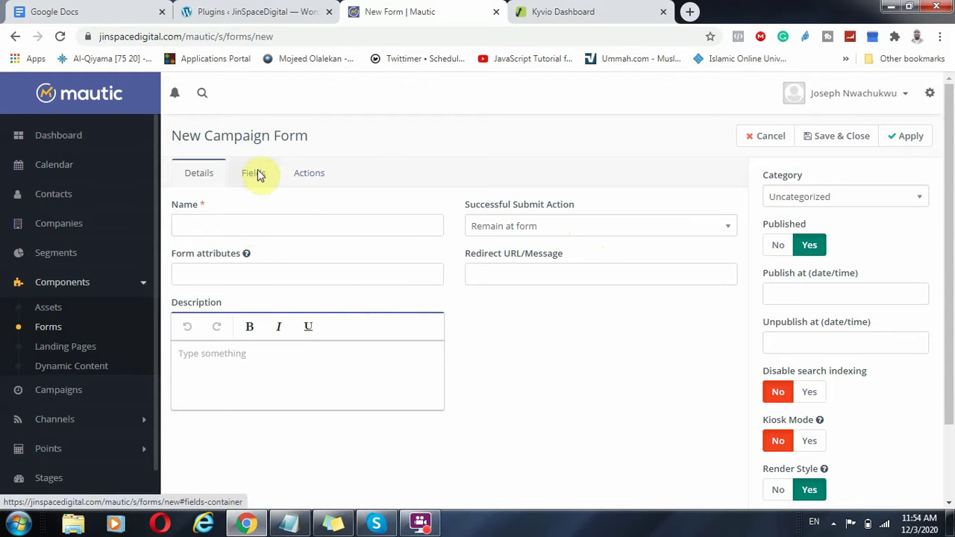
{"action": "left_click", "coordinate": [247, 213]}
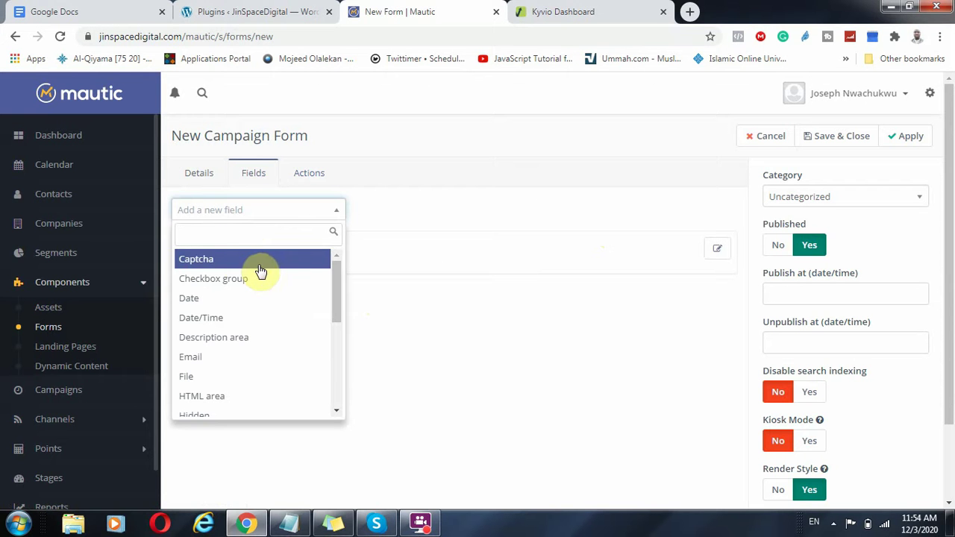
{"action": "type", "text": "Na"}
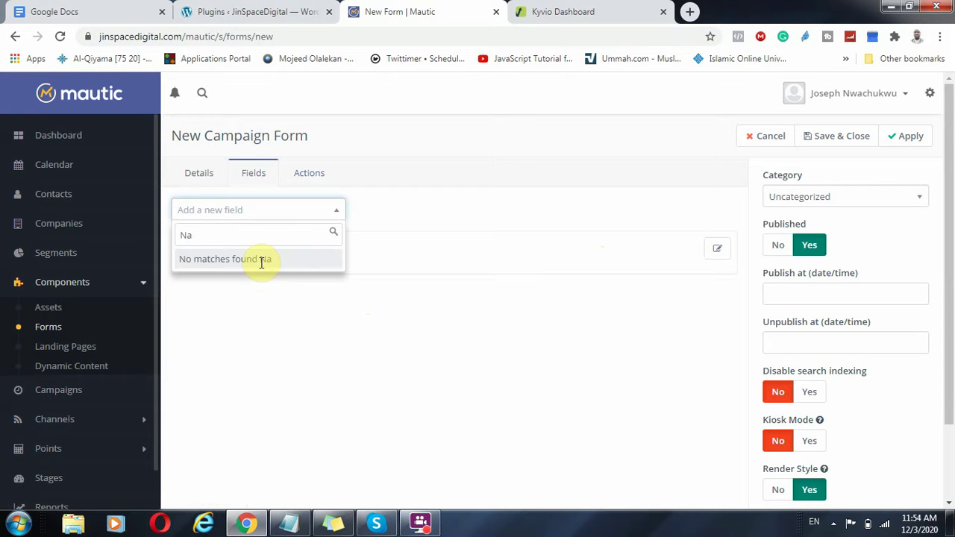
{"action": "key", "text": "BackSpace"}
{"action": "key", "text": "BackSpace"}
{"action": "type", "text": "F"}
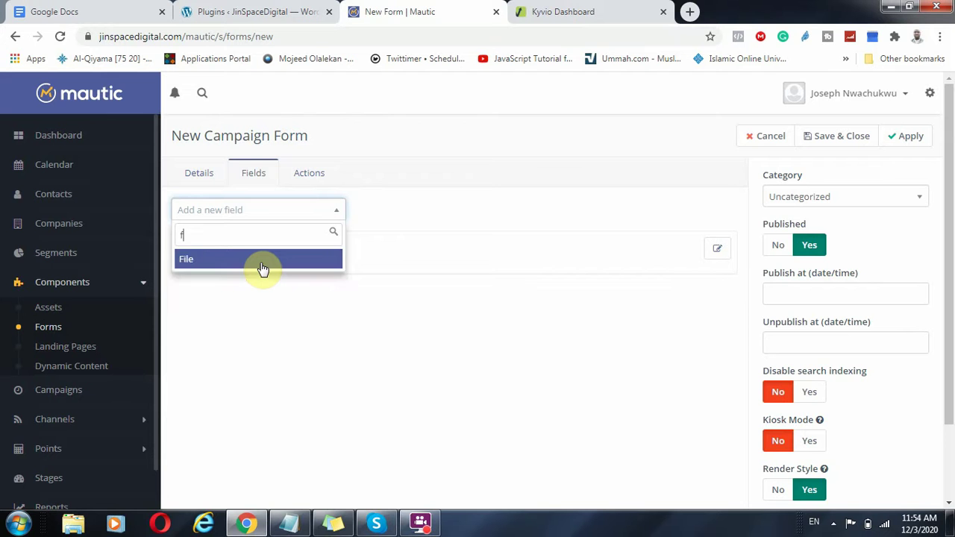
{"action": "key", "text": "BackSpace"}
{"action": "type", "text": "nam"}
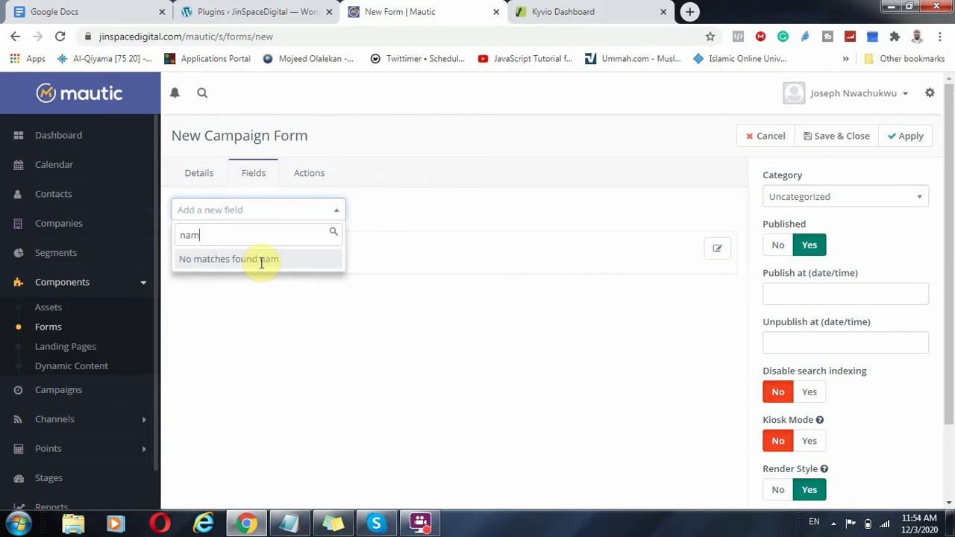
{"action": "key", "text": "BackSpace"}
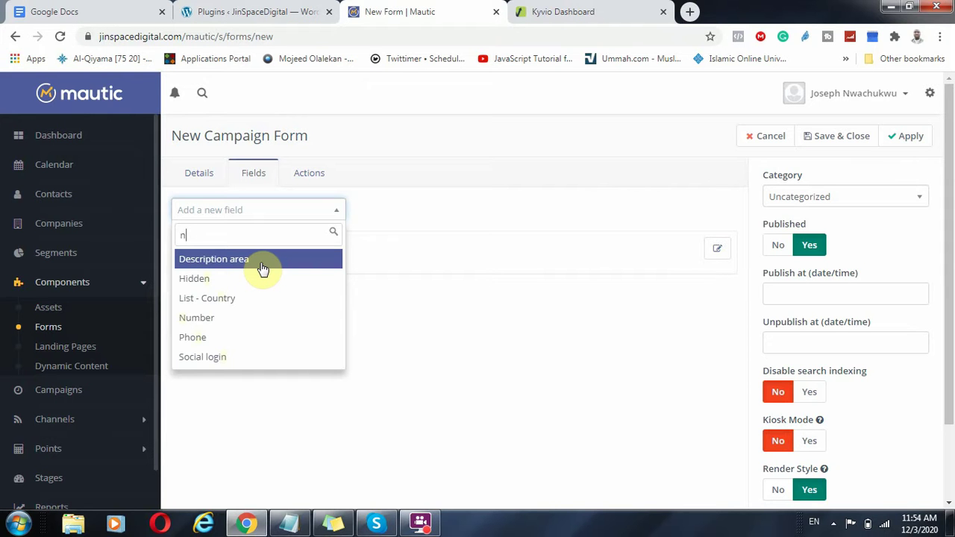
{"action": "key", "text": "BackSpace"}
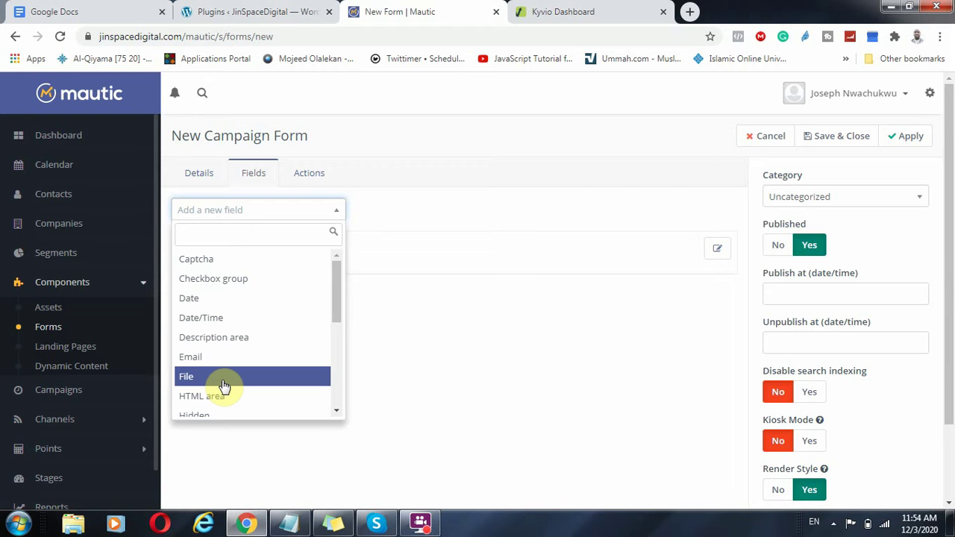
{"action": "scroll", "coordinate": [227, 395], "scroll_direction": "down", "scroll_amount": 1}
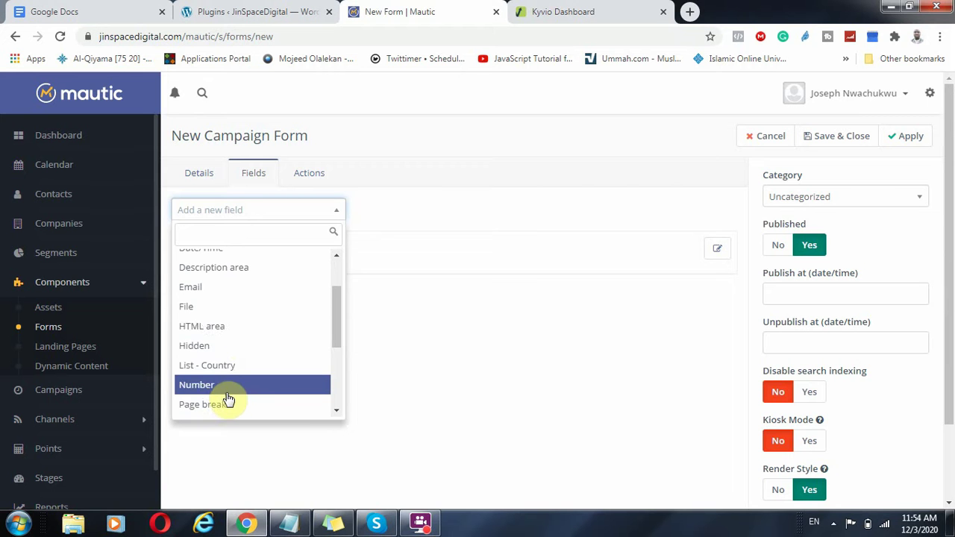
- Open a new HTML area field, examine its general, properties and attributes settings, and cancel it
{"action": "left_click", "coordinate": [248, 329]}
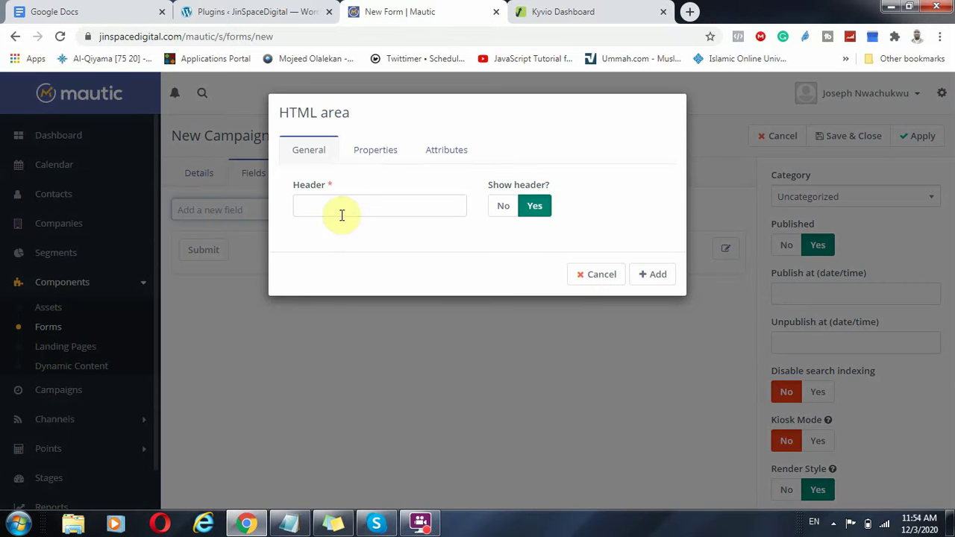
{"action": "left_click", "coordinate": [378, 151]}
{"action": "left_click", "coordinate": [325, 154]}
{"action": "left_click", "coordinate": [445, 153]}
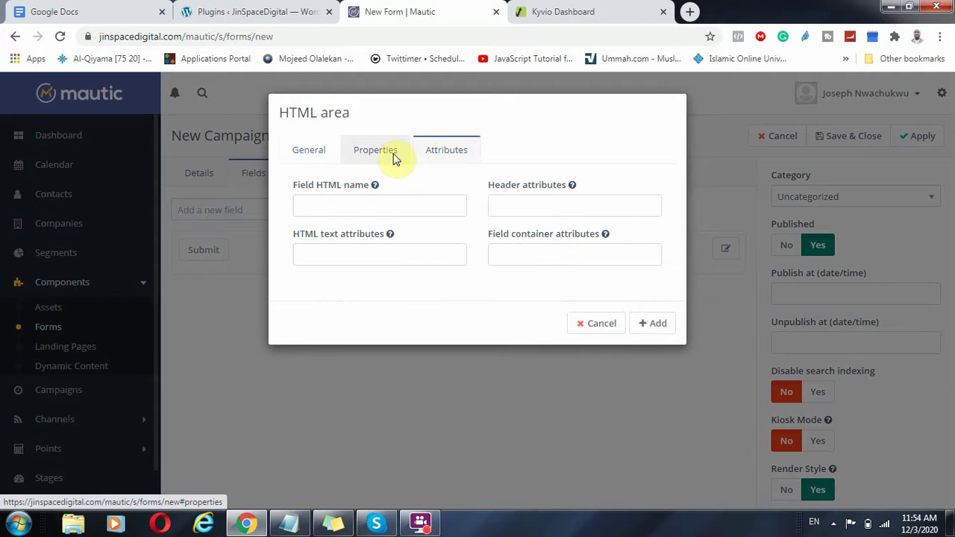
{"action": "left_click", "coordinate": [387, 154]}
{"action": "left_click", "coordinate": [314, 150]}
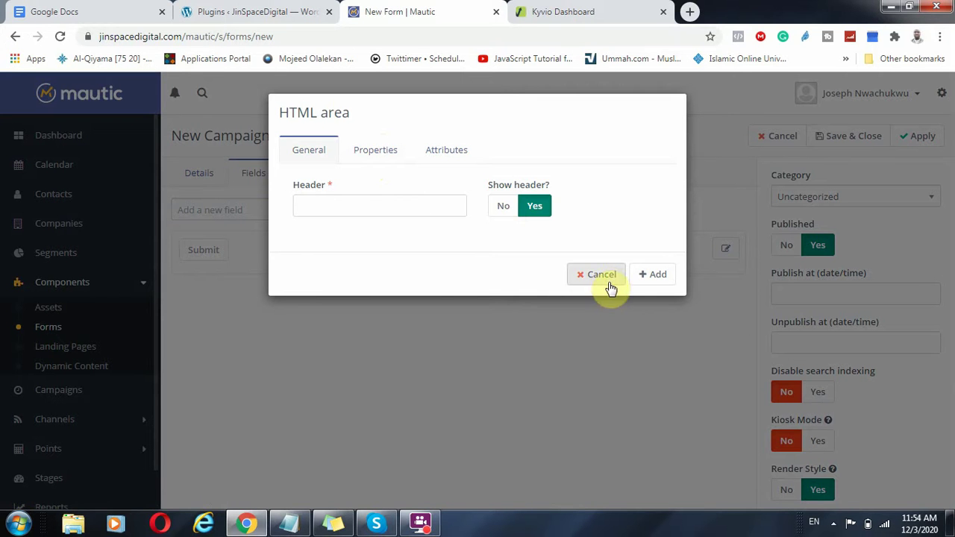
{"action": "left_click", "coordinate": [582, 275]}
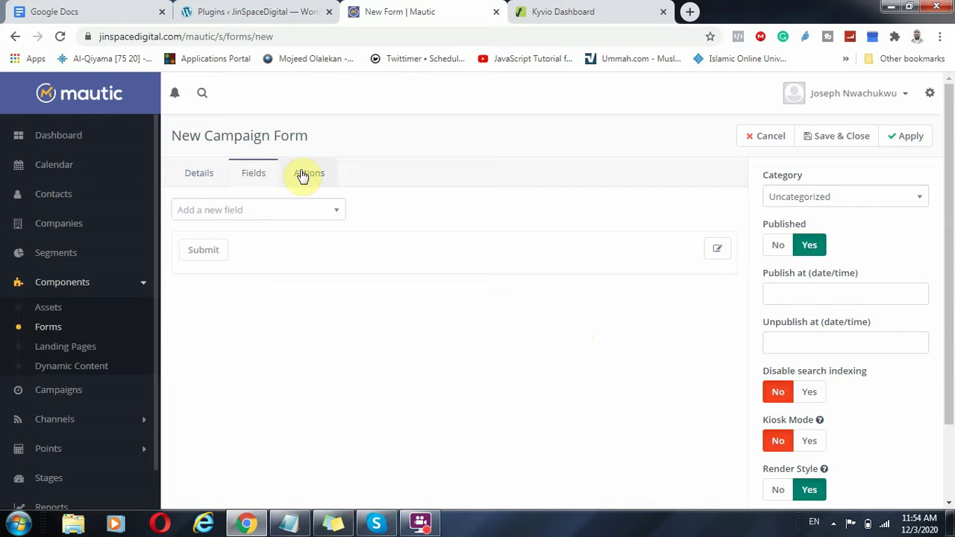
- Look through the submit actions and details available for the new campaign form, then cancel the form
{"action": "left_click", "coordinate": [301, 173]}
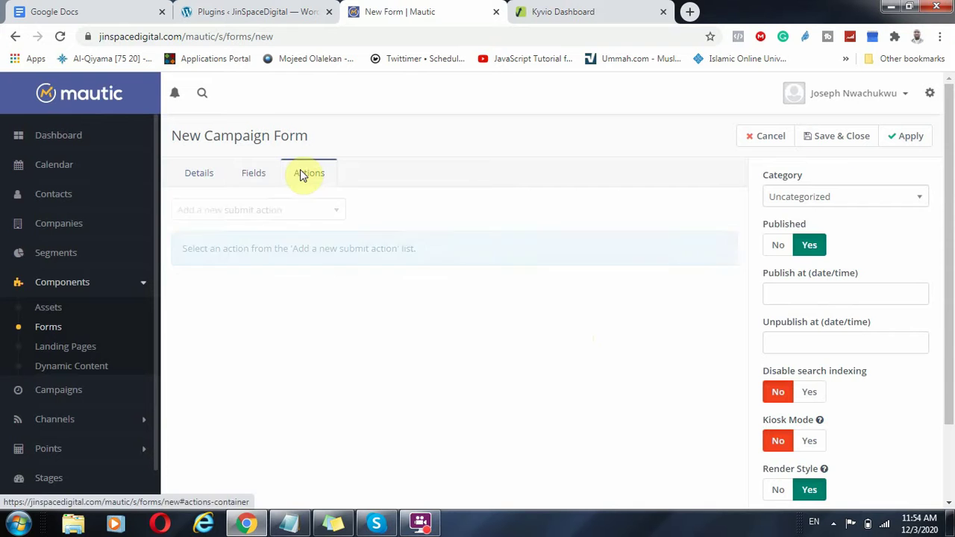
{"action": "left_click", "coordinate": [309, 211]}
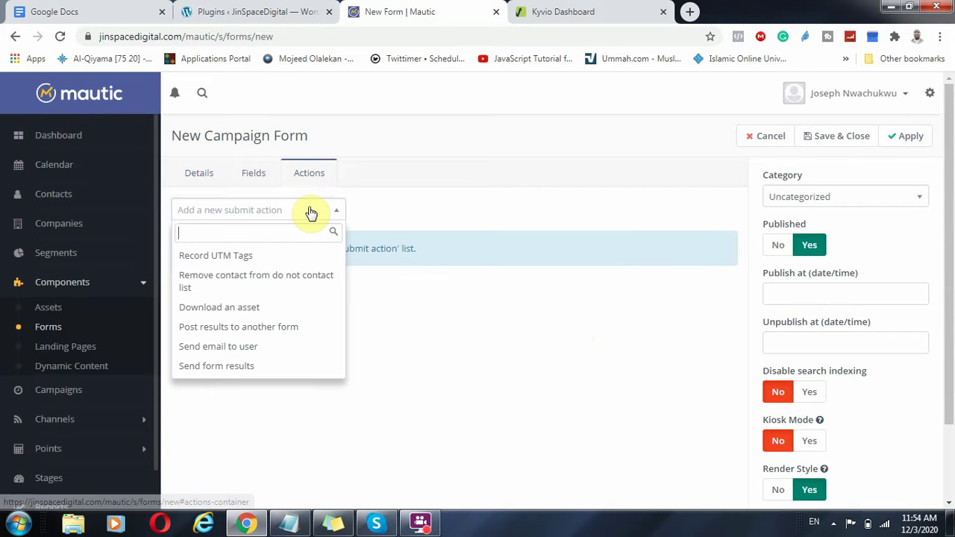
{"action": "left_click", "coordinate": [248, 178]}
{"action": "left_click", "coordinate": [196, 170]}
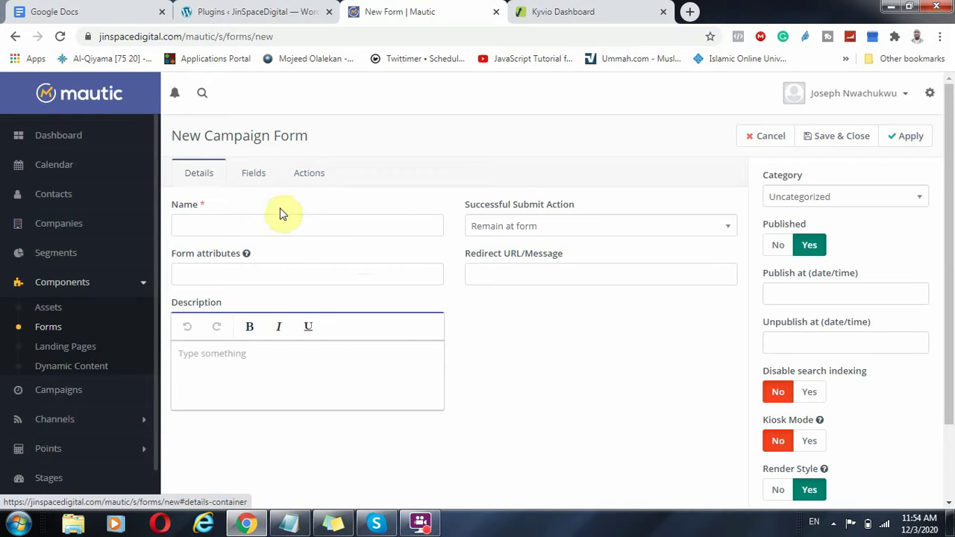
{"action": "left_click", "coordinate": [296, 271]}
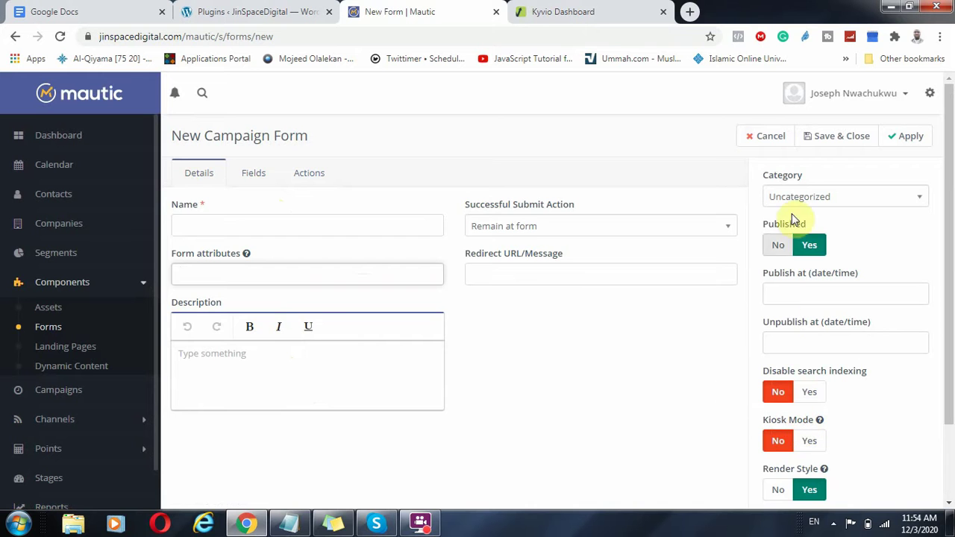
{"action": "left_click", "coordinate": [768, 135]}
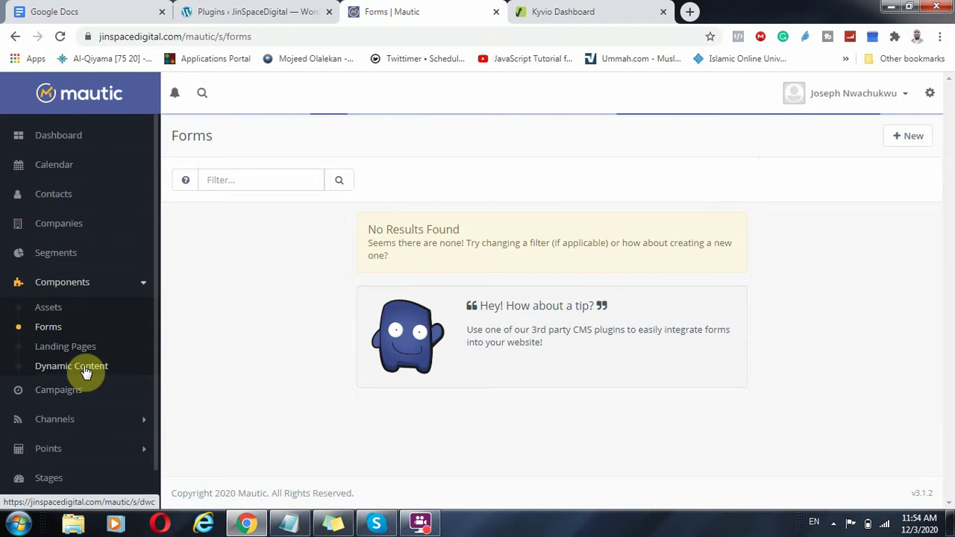
- Start a new item in the Dynamic Content component and look over its content editor and settings
{"action": "left_click", "coordinate": [86, 373]}
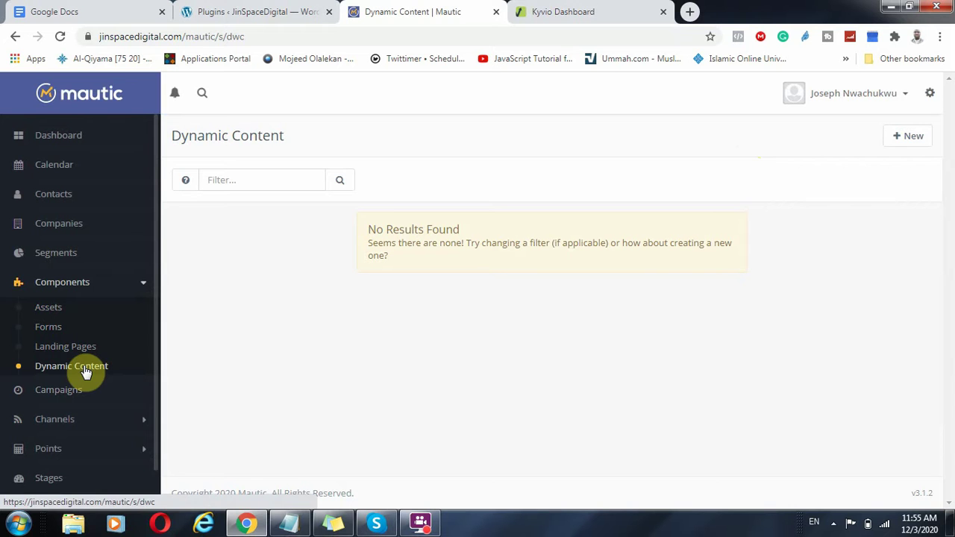
{"action": "left_click", "coordinate": [914, 141]}
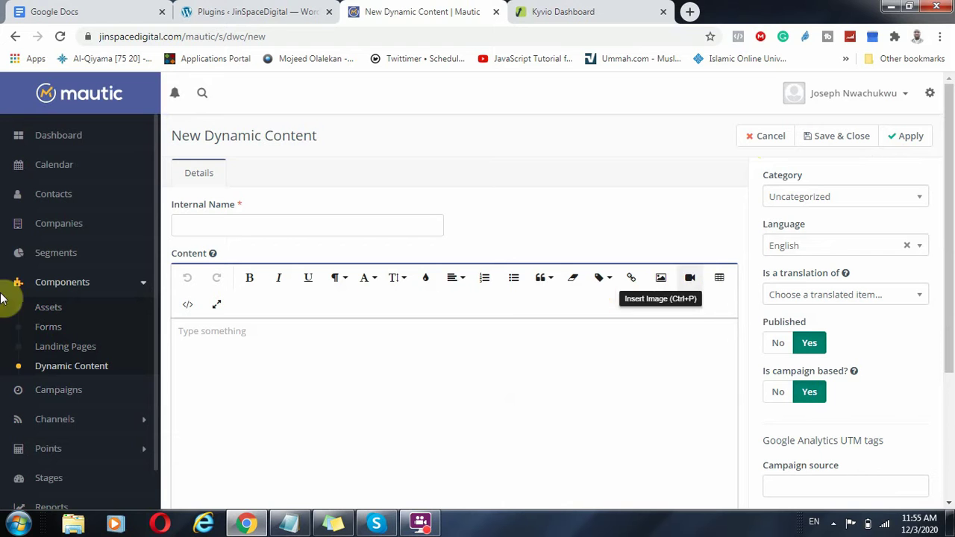
{"action": "scroll", "coordinate": [30, 373], "scroll_direction": "down", "scroll_amount": 1}
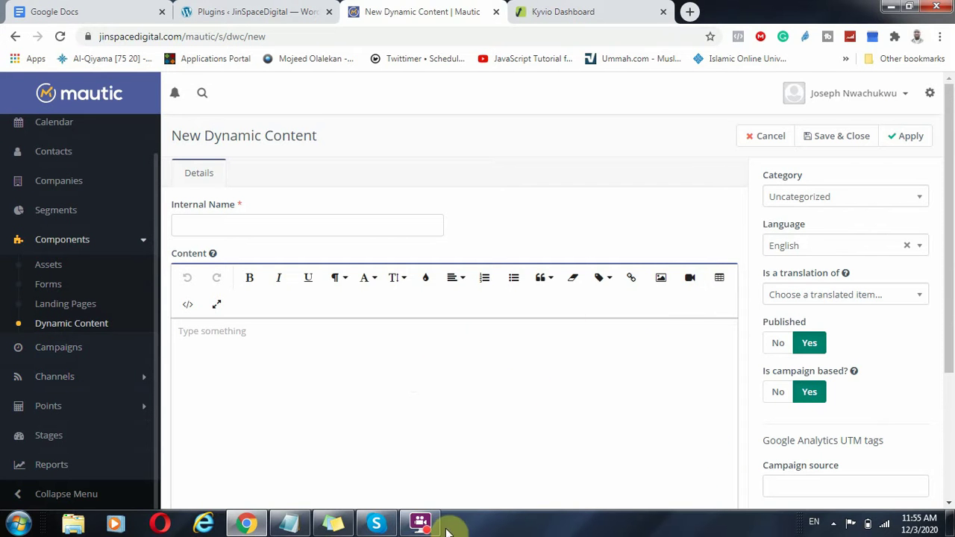
{"action": "left_click", "coordinate": [420, 524]}
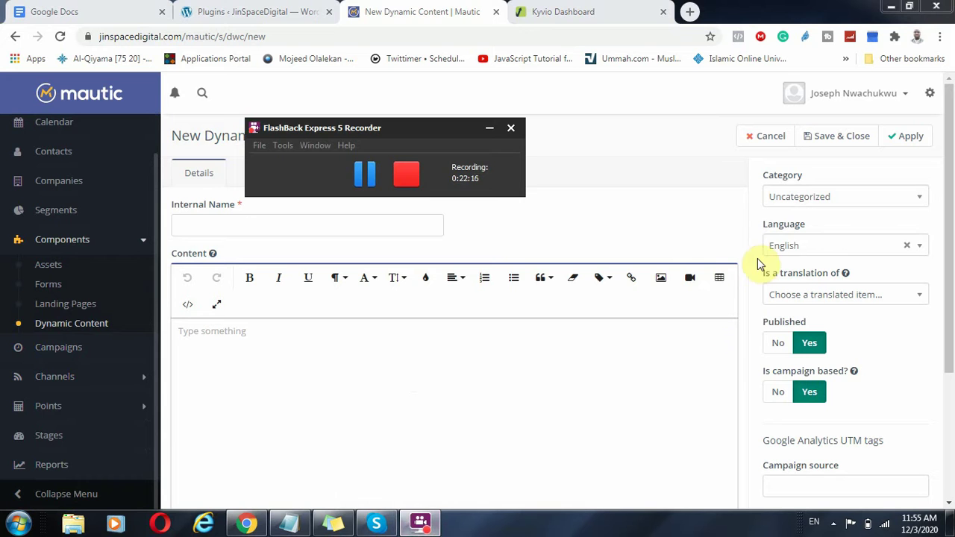
{"action": "left_click", "coordinate": [736, 245]}
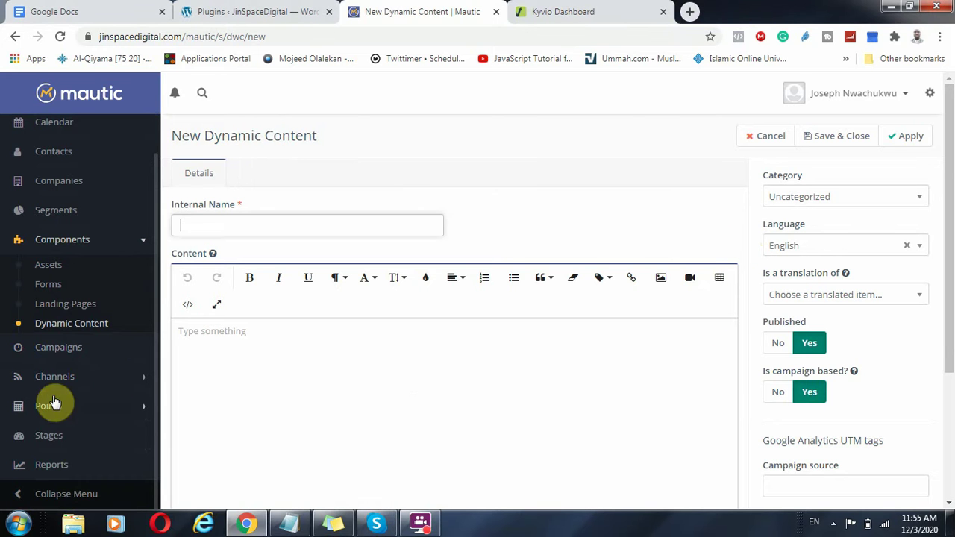
{"action": "scroll", "coordinate": [49, 401], "scroll_direction": "up", "scroll_amount": 1}
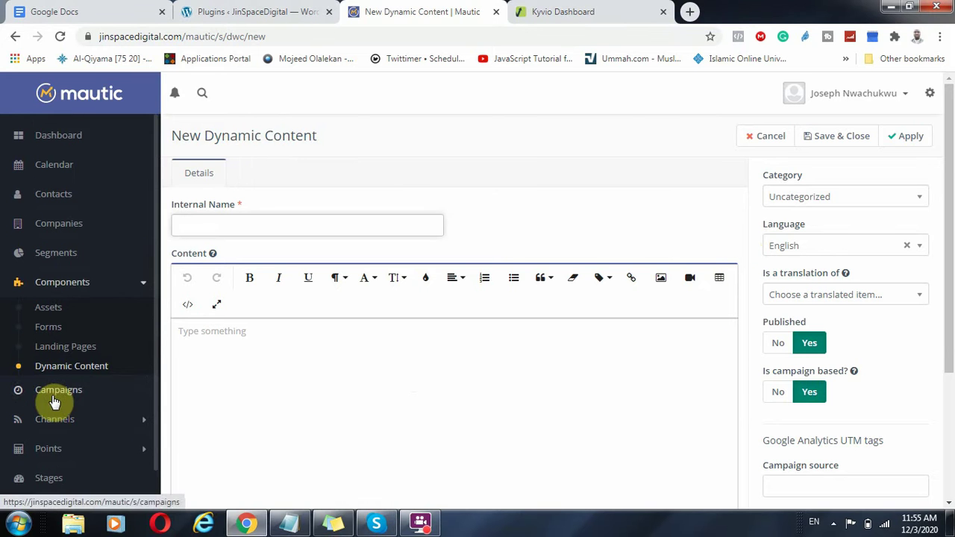
- Return to the dashboard, review its charts, recent activity and upcoming emails, and collapse the Components list
{"action": "left_click", "coordinate": [65, 142]}
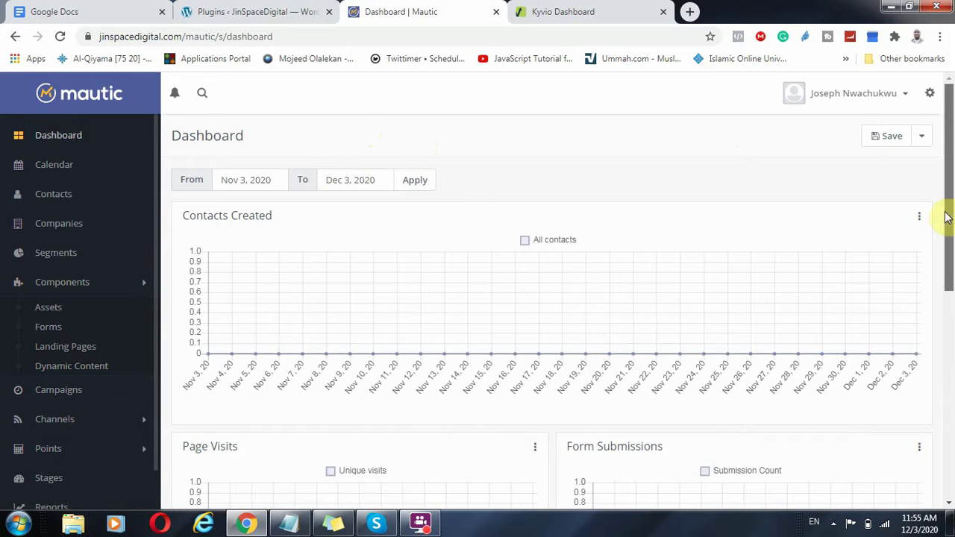
{"action": "left_click_drag", "start_coordinate": [948, 213], "coordinate": [942, 382]}
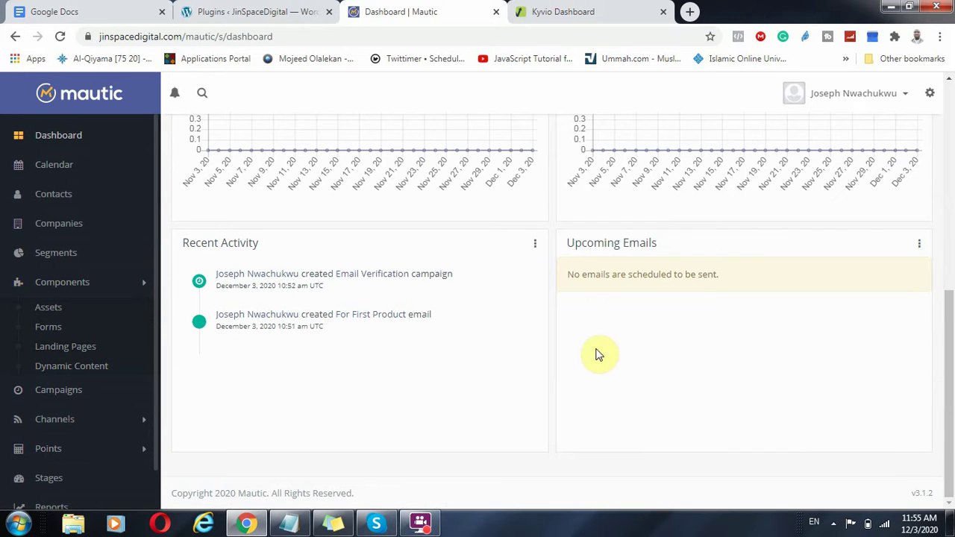
{"action": "left_click_drag", "start_coordinate": [949, 367], "coordinate": [947, 161]}
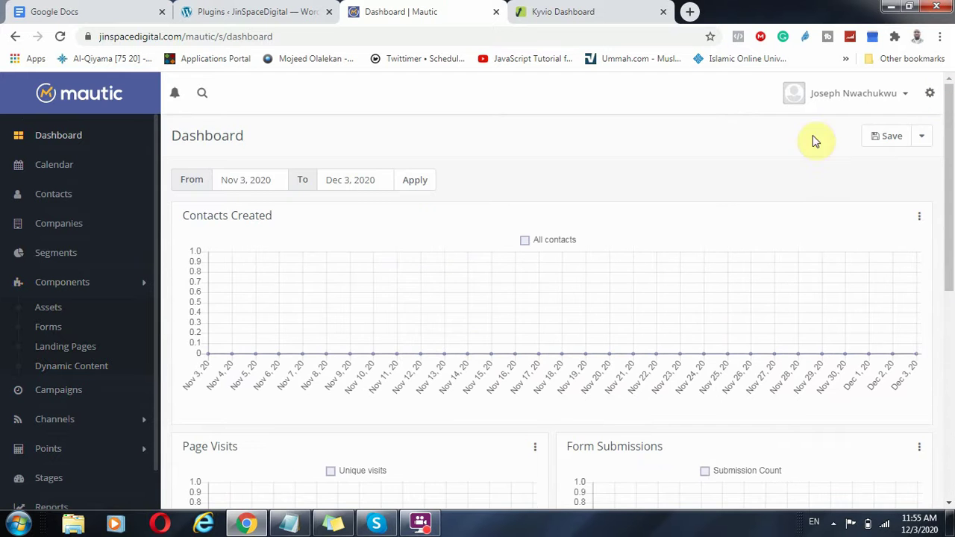
{"action": "left_click", "coordinate": [537, 14]}
{"action": "left_click", "coordinate": [407, 14]}
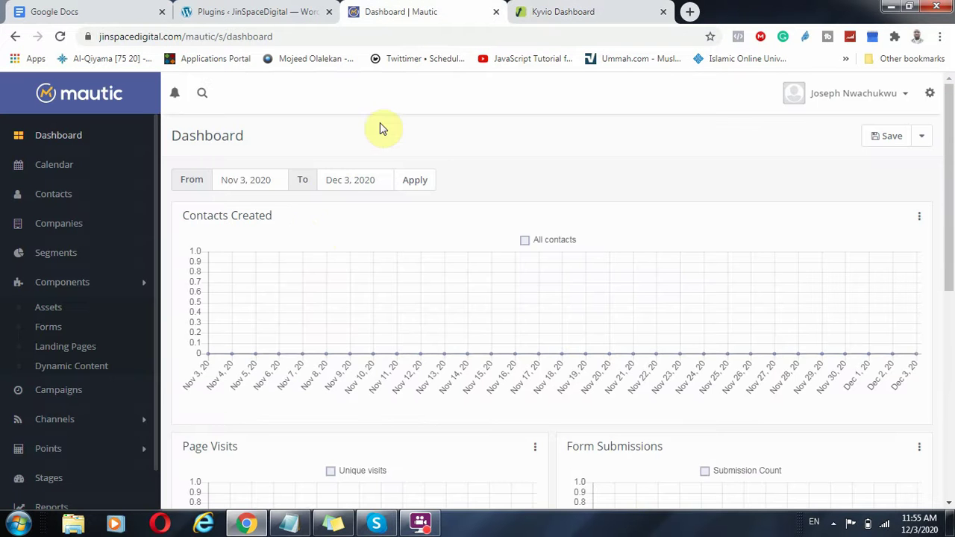
{"action": "left_click", "coordinate": [128, 283]}
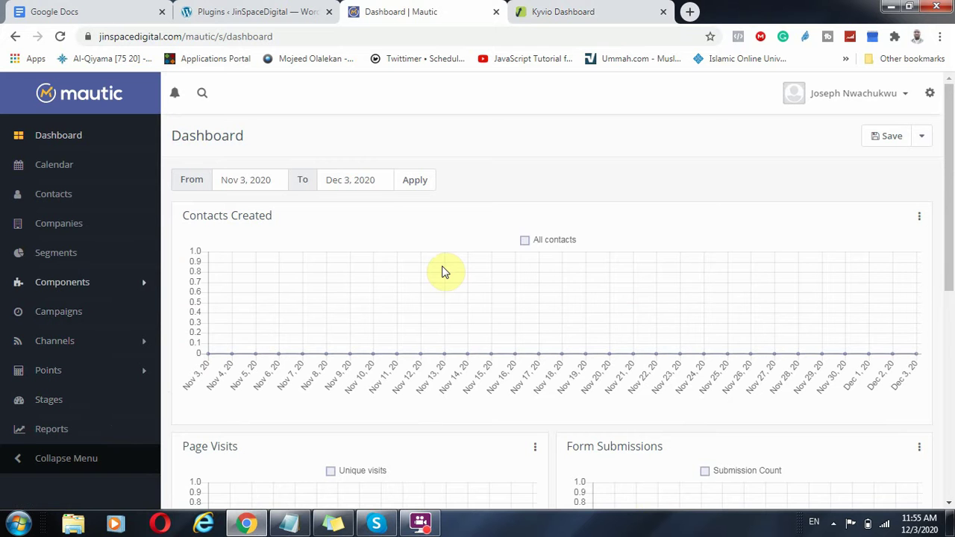
- Open mautic.org in a new browser tab, go to its User Documentation, and look through the introduction and topic list
{"action": "left_click", "coordinate": [689, 12]}
{"action": "type", "text": "mau"}
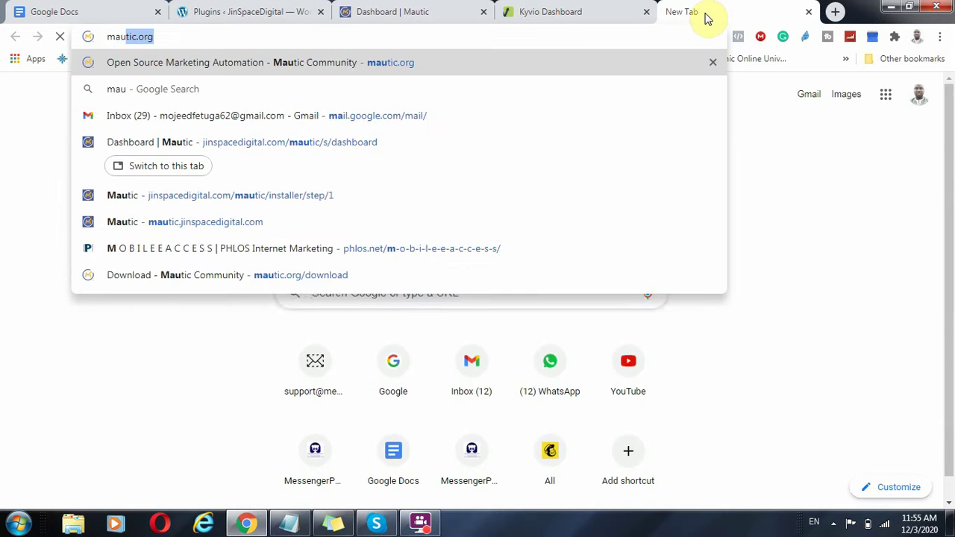
{"action": "key", "text": "Return"}
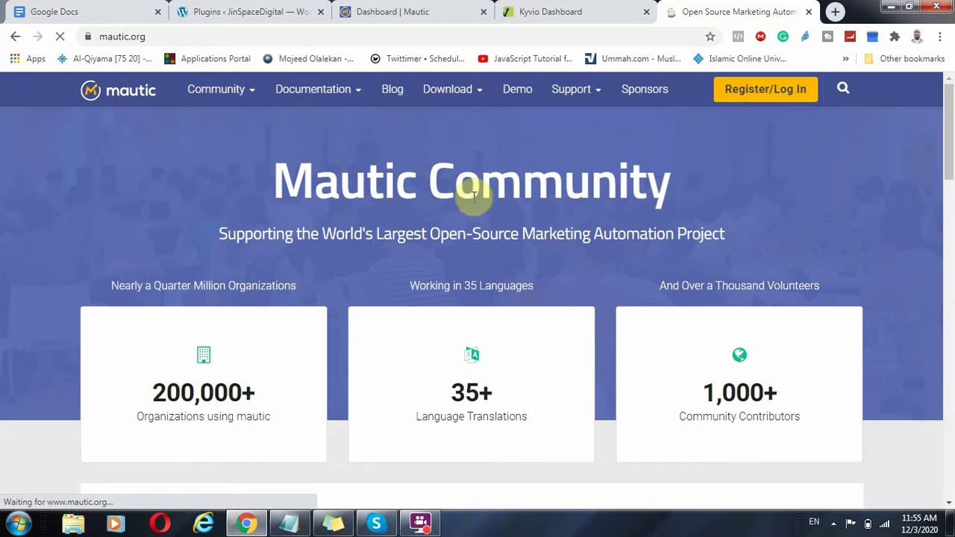
{"action": "mouse_move", "coordinate": [337, 98]}
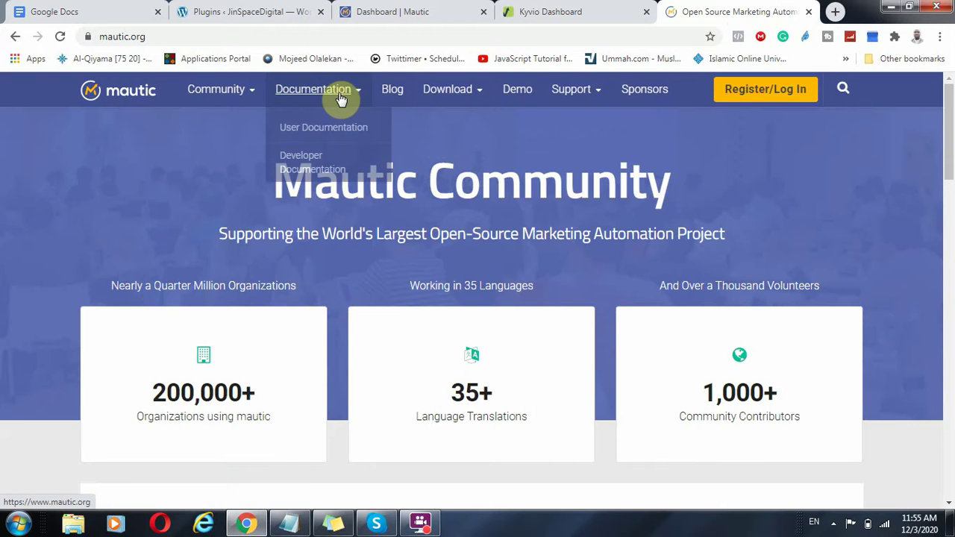
{"action": "left_click", "coordinate": [335, 133]}
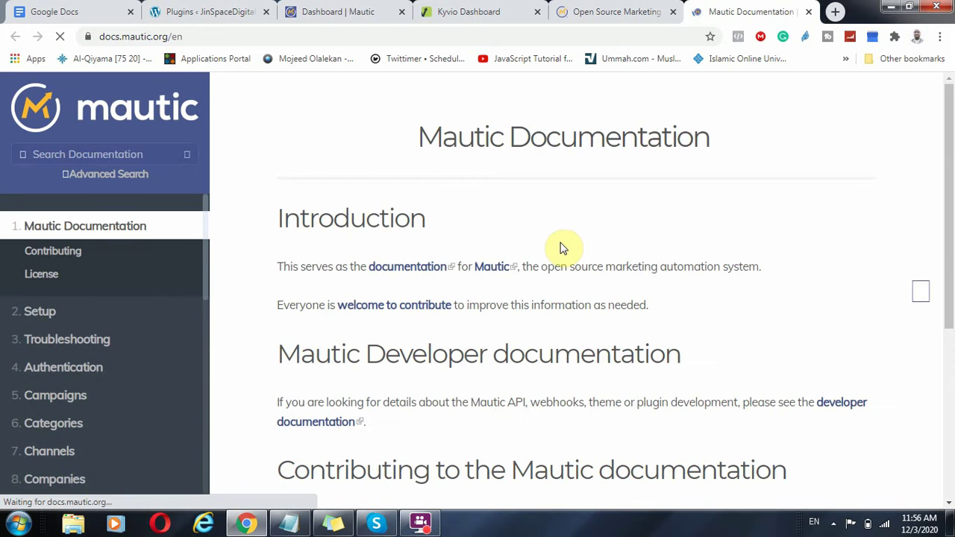
{"action": "scroll", "coordinate": [477, 276], "scroll_direction": "down", "scroll_amount": 2}
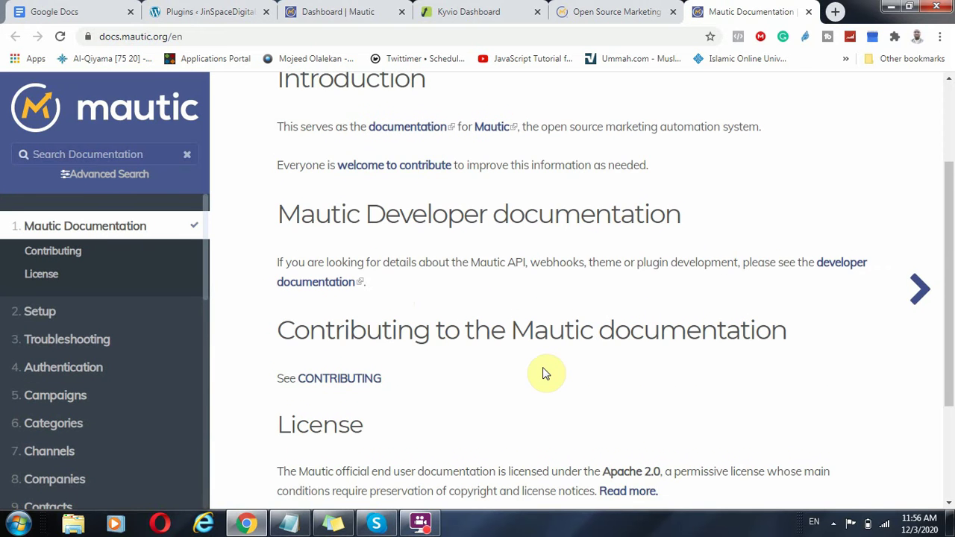
{"action": "scroll", "coordinate": [543, 373], "scroll_direction": "down", "scroll_amount": 2}
{"action": "scroll", "coordinate": [85, 349], "scroll_direction": "down", "scroll_amount": 4}
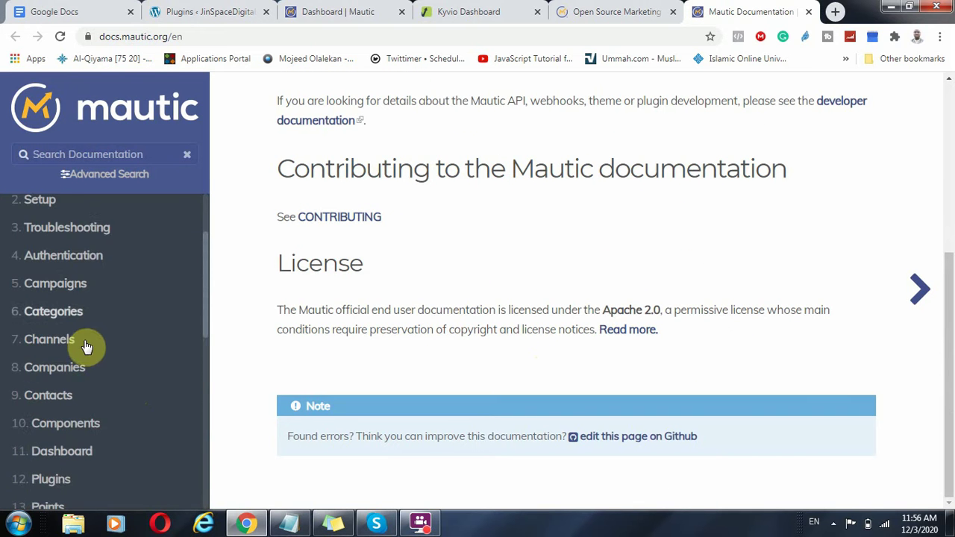
{"action": "scroll", "coordinate": [47, 416], "scroll_direction": "down", "scroll_amount": 3}
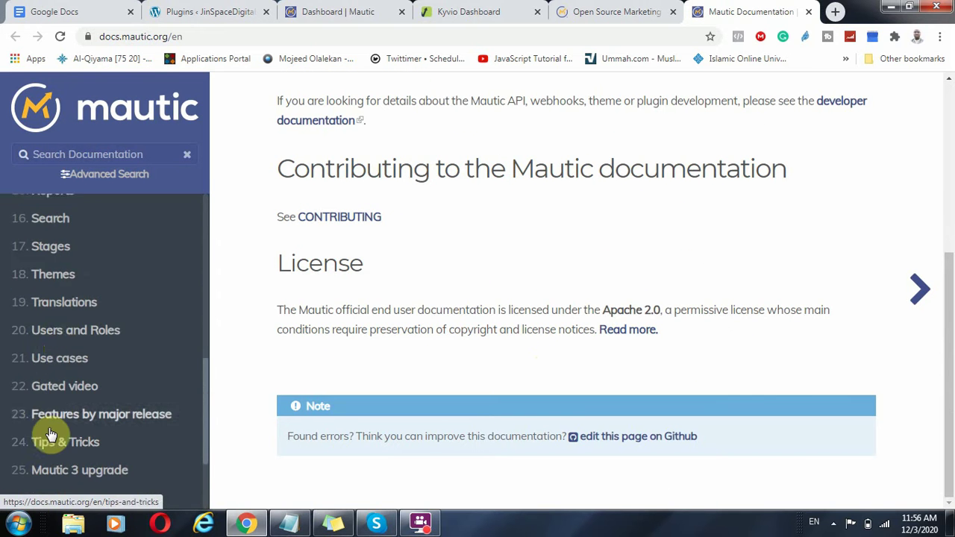
- Open the Campaigns topic in the Mautic documentation and read through its Managing Campaigns page
{"action": "scroll", "coordinate": [69, 417], "scroll_direction": "down", "scroll_amount": 2}
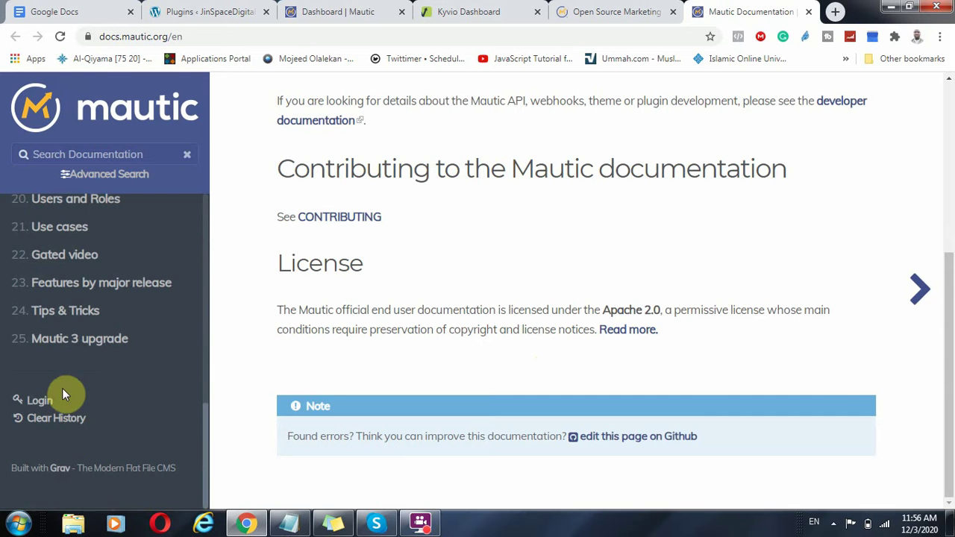
{"action": "scroll", "coordinate": [75, 385], "scroll_direction": "up", "scroll_amount": 5}
{"action": "scroll", "coordinate": [49, 366], "scroll_direction": "up", "scroll_amount": 8}
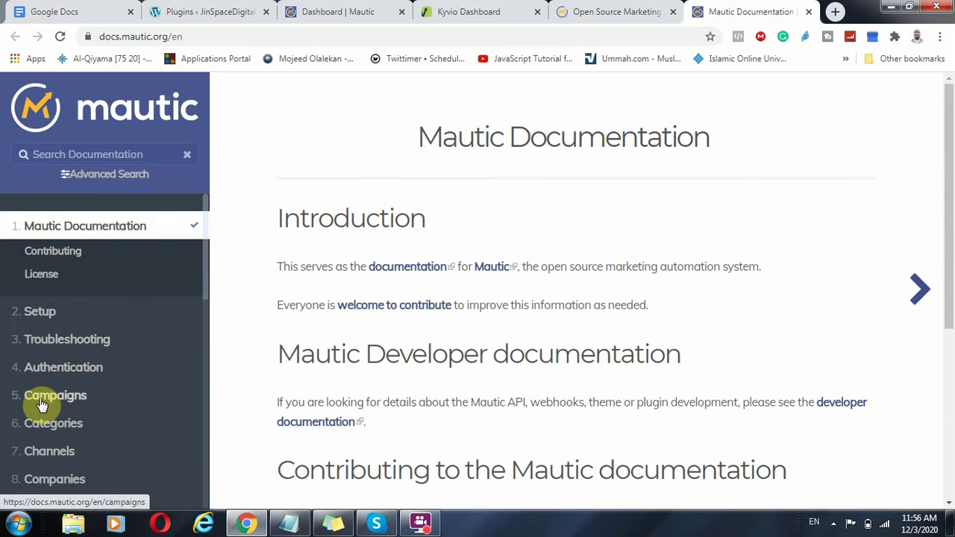
{"action": "scroll", "coordinate": [44, 388], "scroll_direction": "down", "scroll_amount": 2}
{"action": "left_click", "coordinate": [62, 257]}
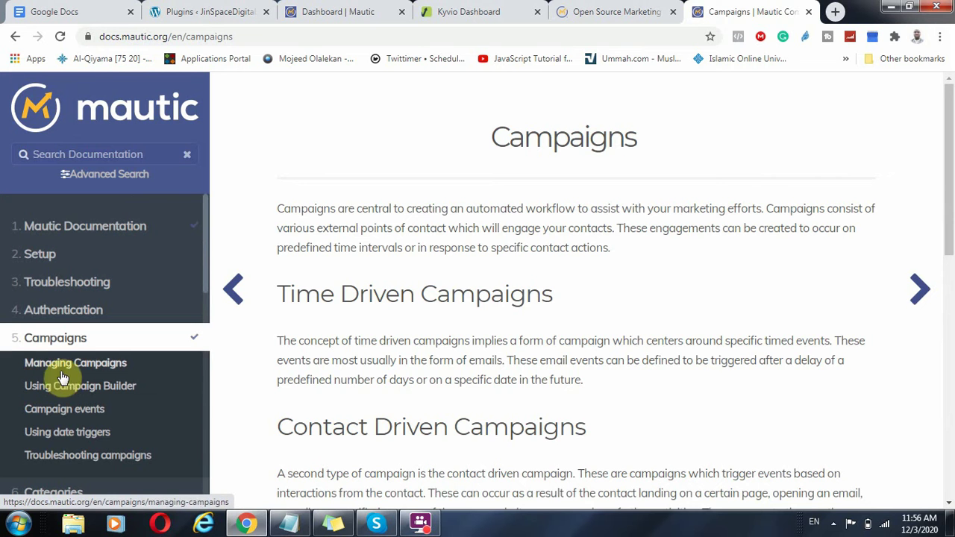
{"action": "left_click", "coordinate": [85, 371]}
{"action": "scroll", "coordinate": [497, 388], "scroll_direction": "down", "scroll_amount": 5}
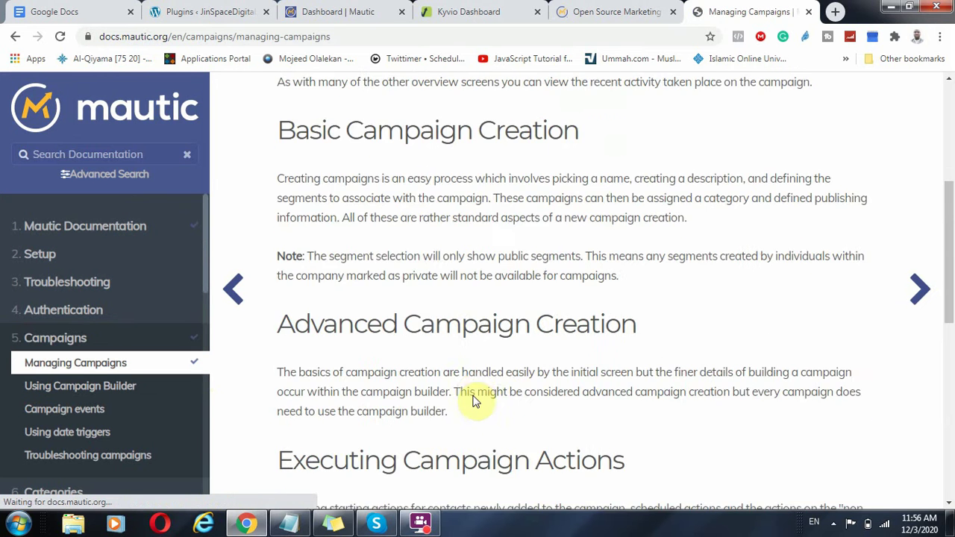
{"action": "scroll", "coordinate": [474, 386], "scroll_direction": "down", "scroll_amount": 5}
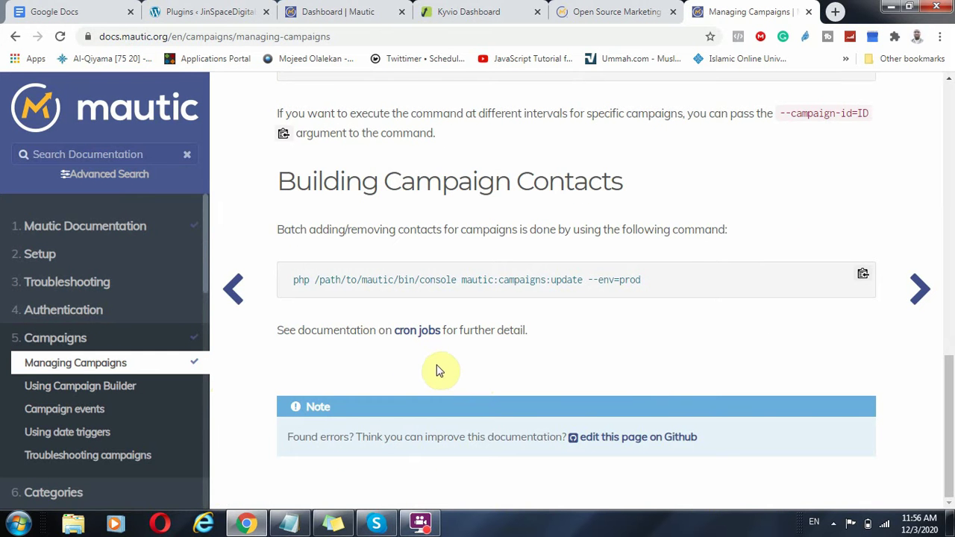
- Open the Using Campaign Builder page and review its sections on contact sources, actions, decisions and conditions
{"action": "left_click", "coordinate": [79, 388]}
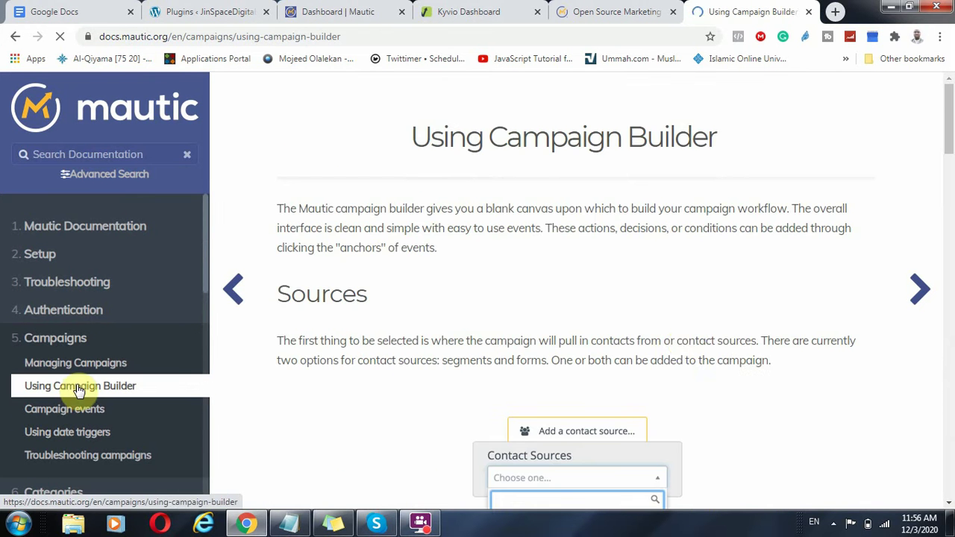
{"action": "scroll", "coordinate": [566, 358], "scroll_direction": "down", "scroll_amount": 3}
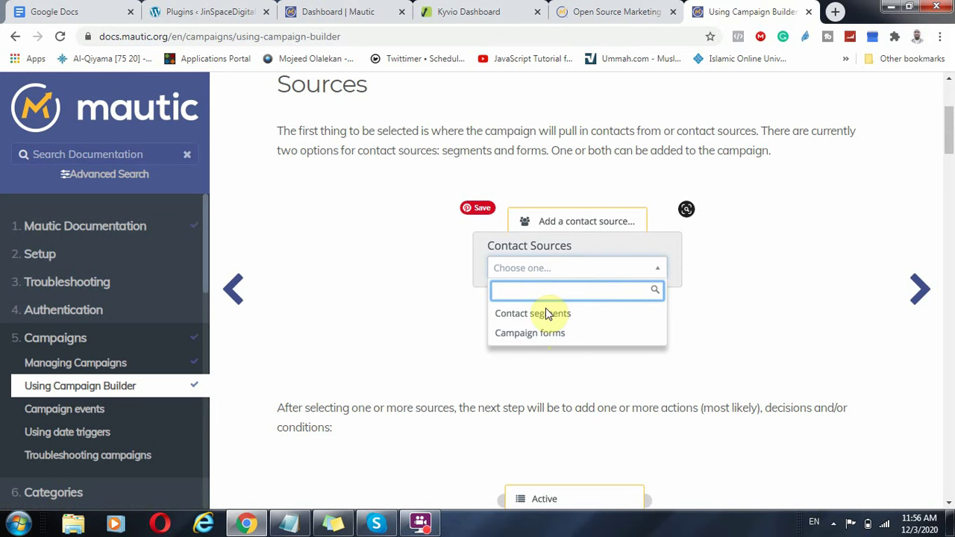
{"action": "scroll", "coordinate": [481, 351], "scroll_direction": "down", "scroll_amount": 4}
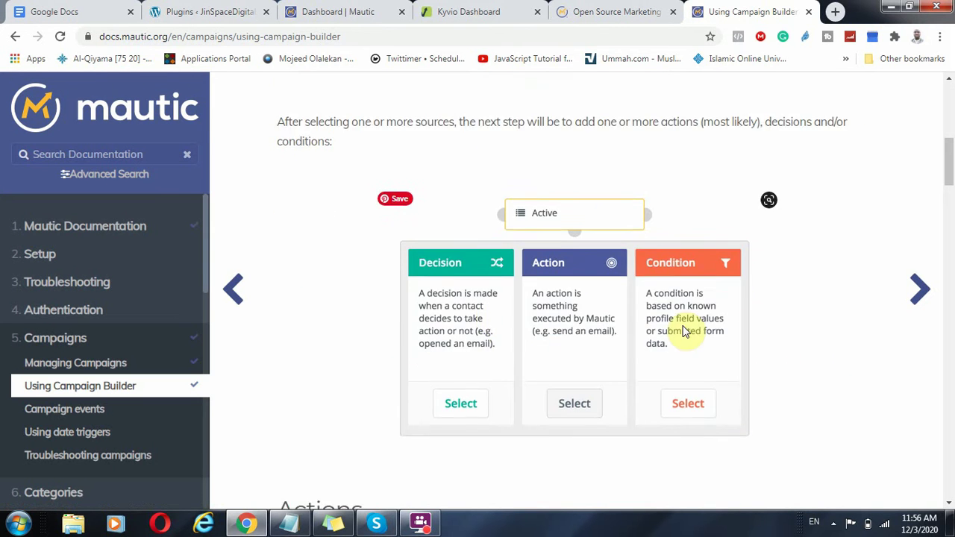
{"action": "scroll", "coordinate": [686, 330], "scroll_direction": "down", "scroll_amount": 4}
{"action": "scroll", "coordinate": [623, 347], "scroll_direction": "down", "scroll_amount": 1}
{"action": "scroll", "coordinate": [618, 348], "scroll_direction": "down", "scroll_amount": 15}
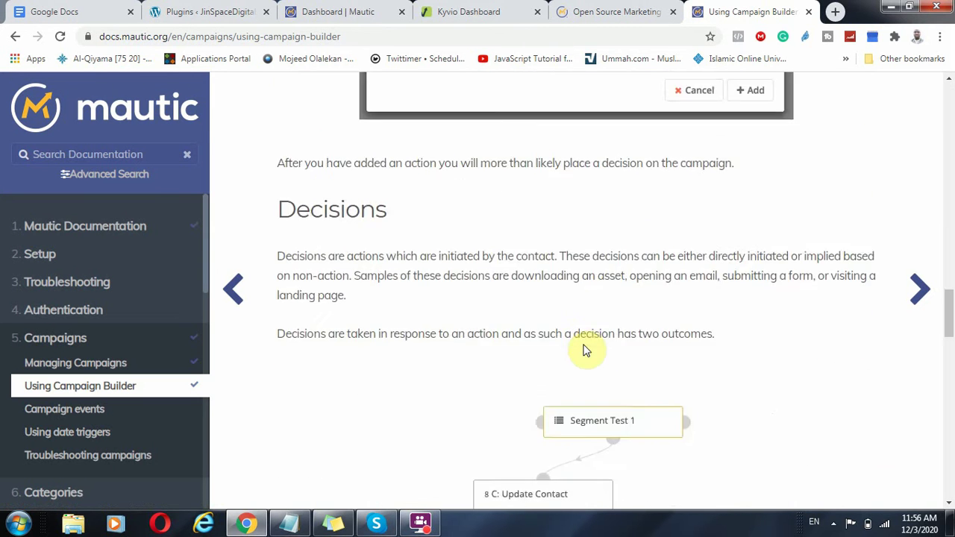
{"action": "scroll", "coordinate": [589, 346], "scroll_direction": "down", "scroll_amount": 10}
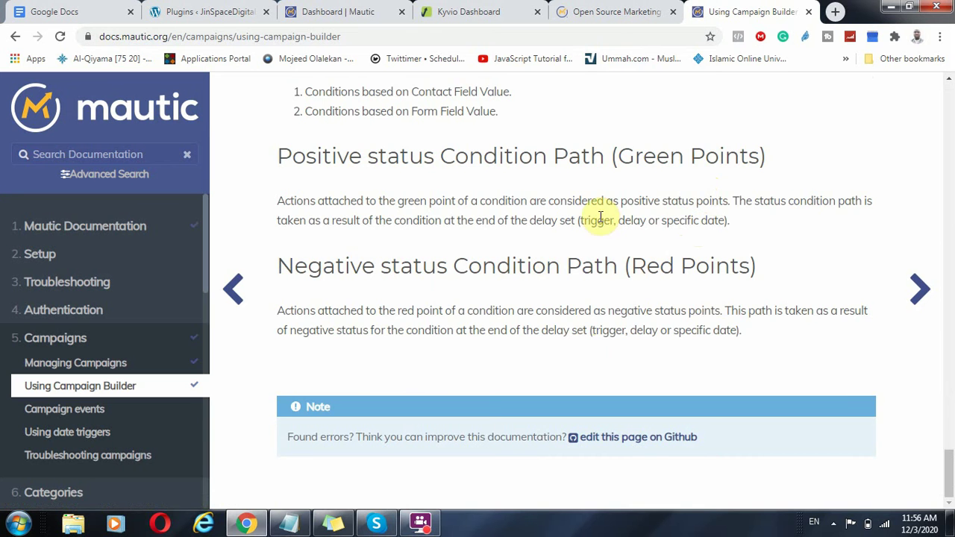
{"action": "scroll", "coordinate": [624, 326], "scroll_direction": "up", "scroll_amount": 8}
{"action": "scroll", "coordinate": [629, 312], "scroll_direction": "up", "scroll_amount": 5}
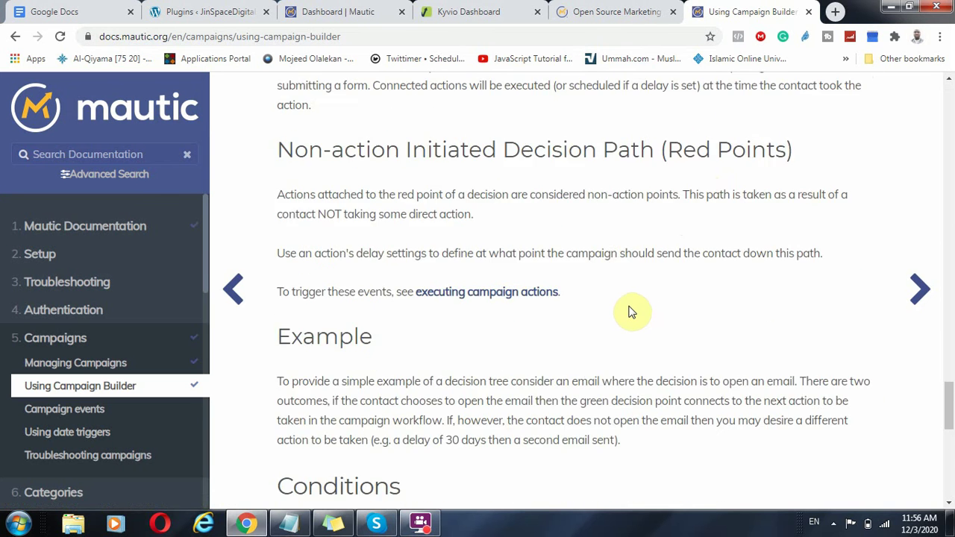
- Switch back to the Mautic dashboard, revisit the mautic.org home page, and return to the dashboard
{"action": "left_click", "coordinate": [342, 9]}
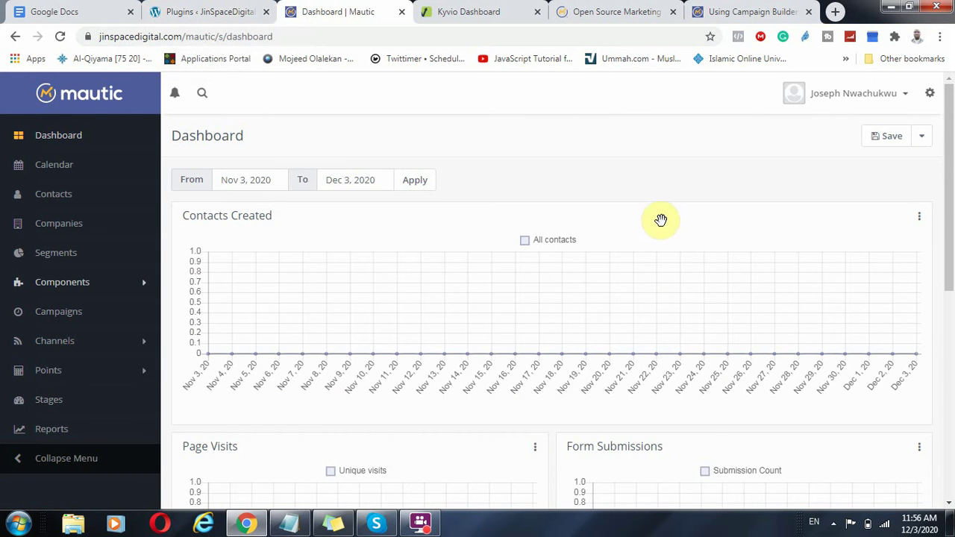
{"action": "left_click", "coordinate": [632, 8]}
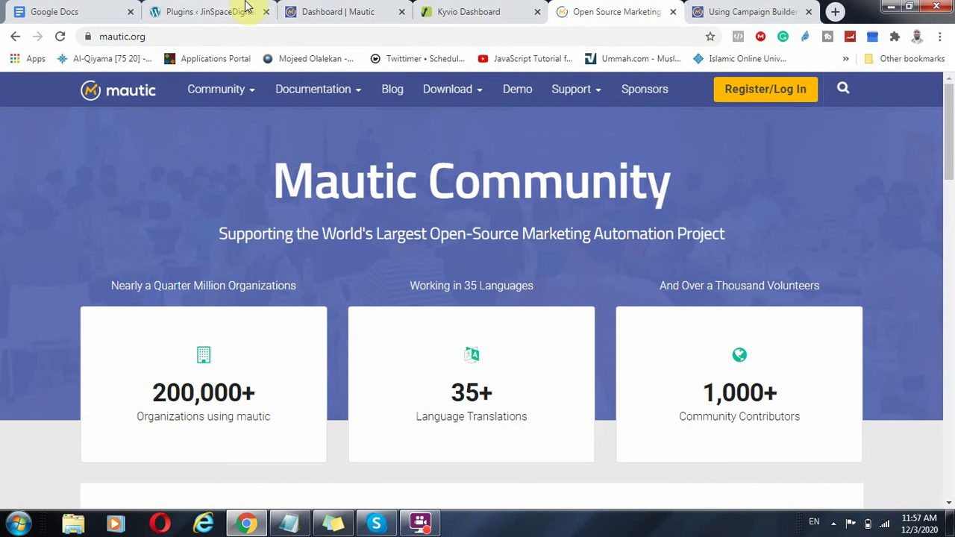
{"action": "left_click", "coordinate": [342, 9]}
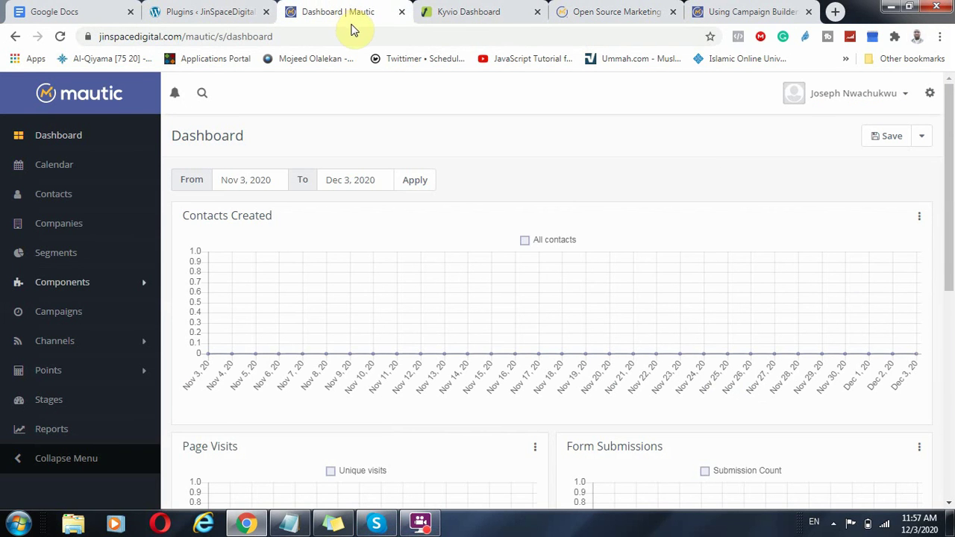